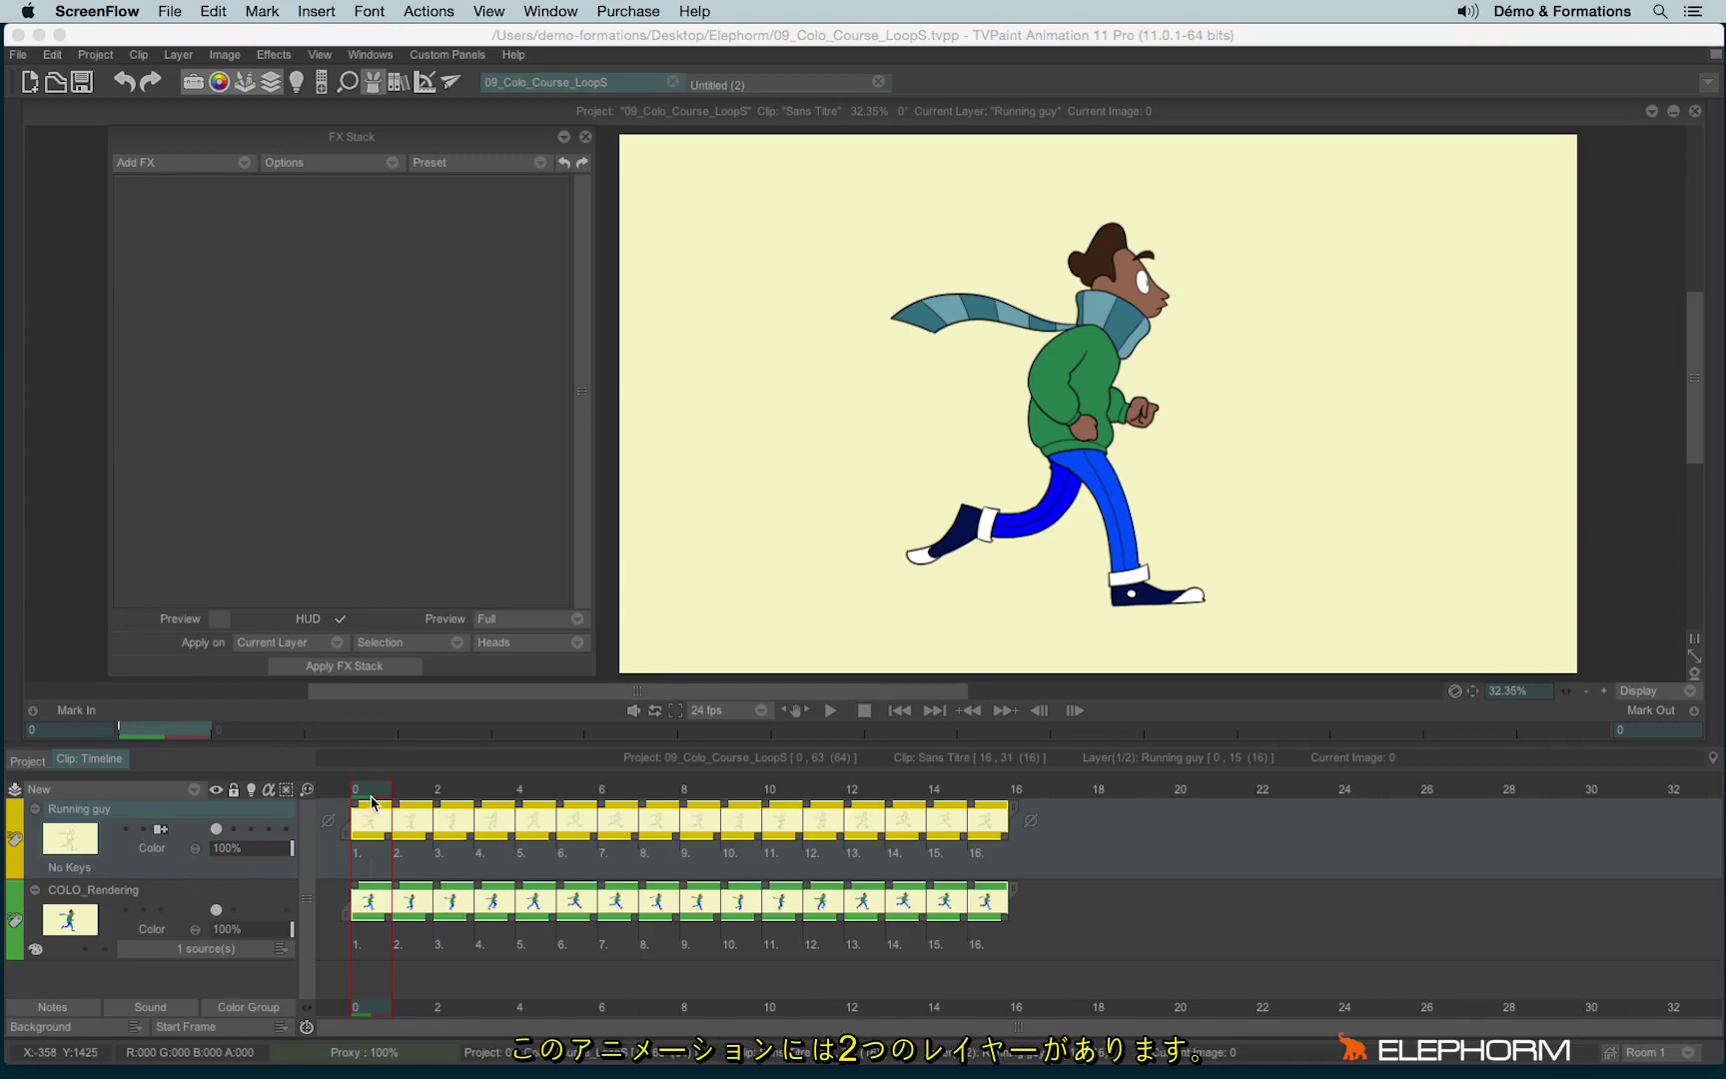
Preview the first frames of the run, return to frame 0, and select COLO_Rendering.
click(372, 799)
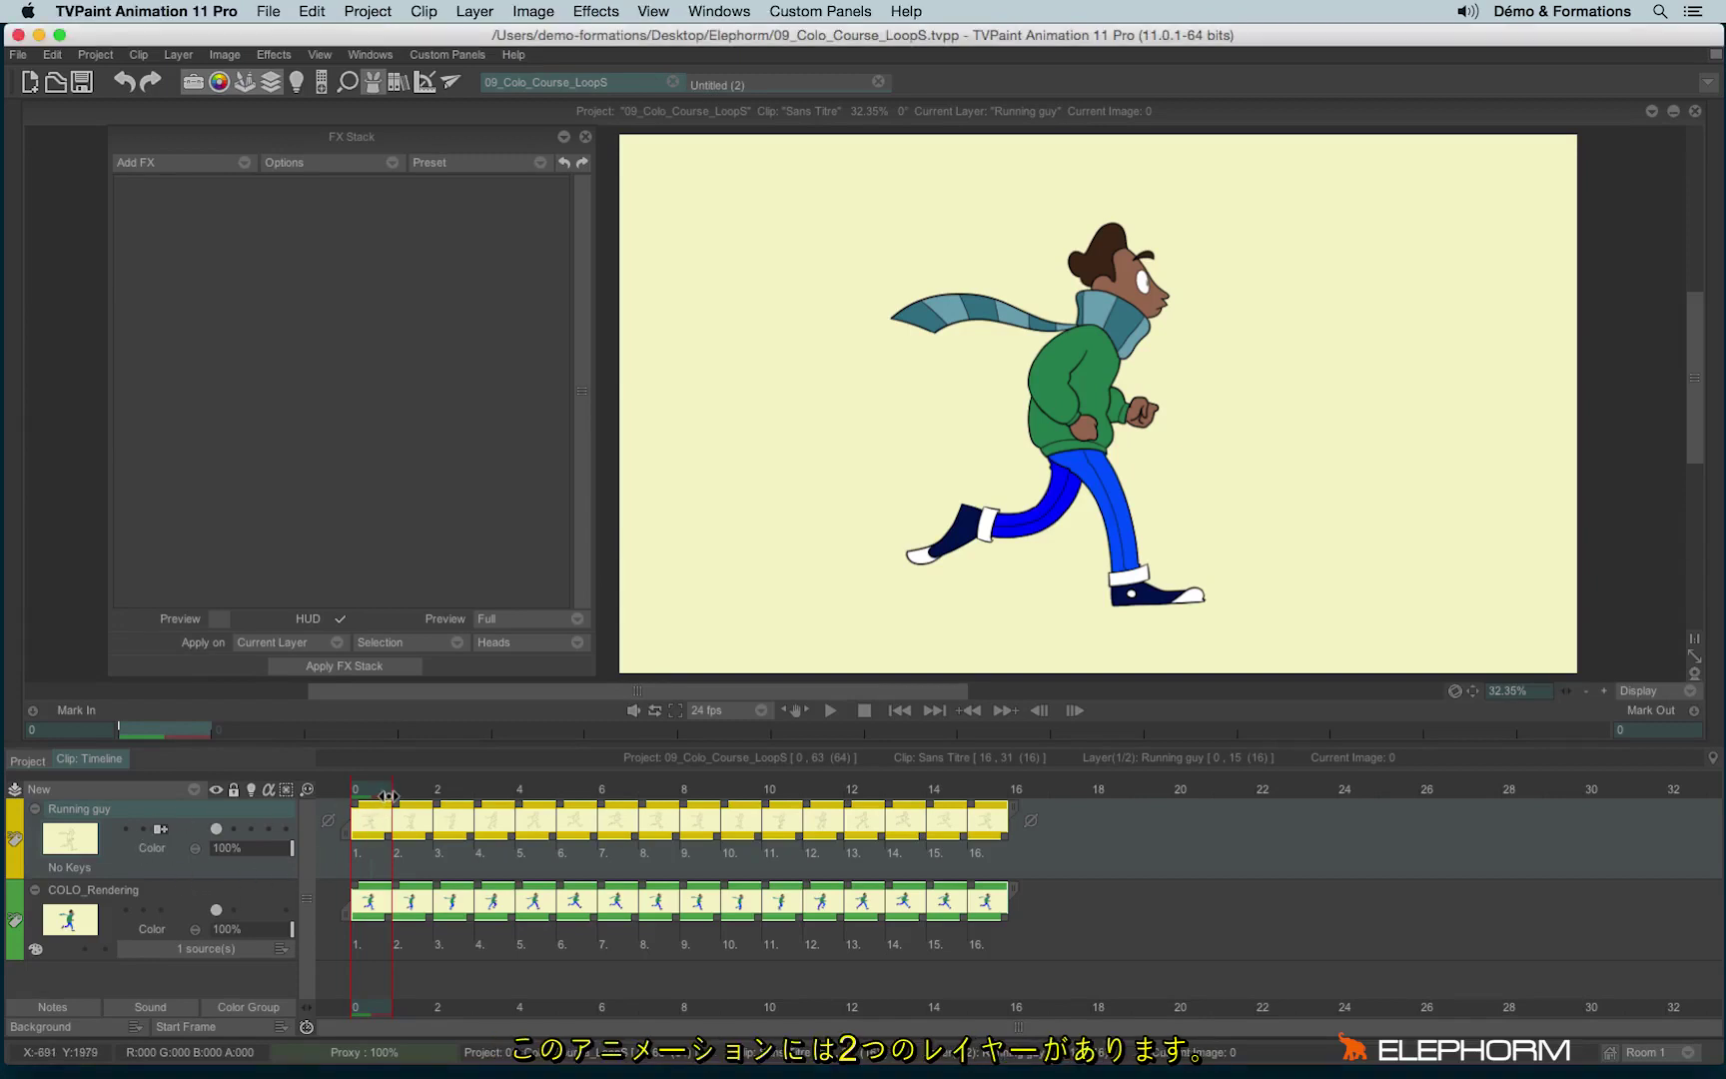
click(392, 789)
drag(392, 790, 382, 790)
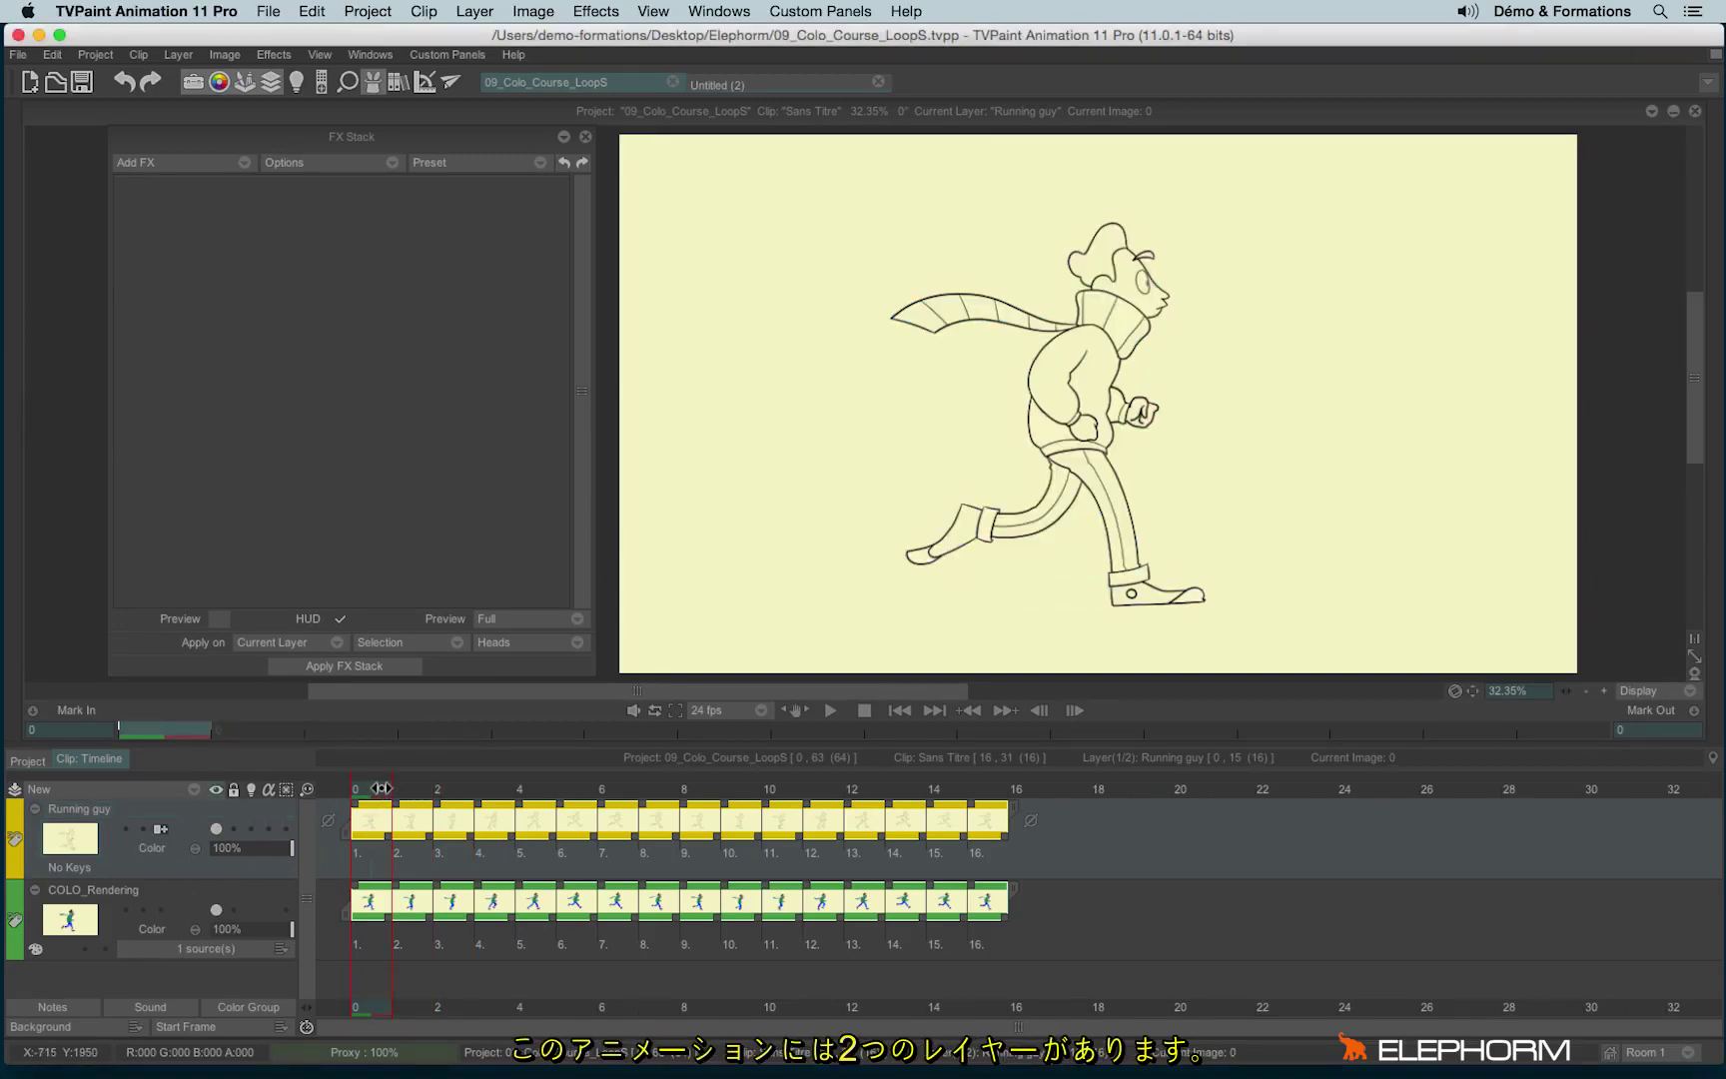
key(Down)
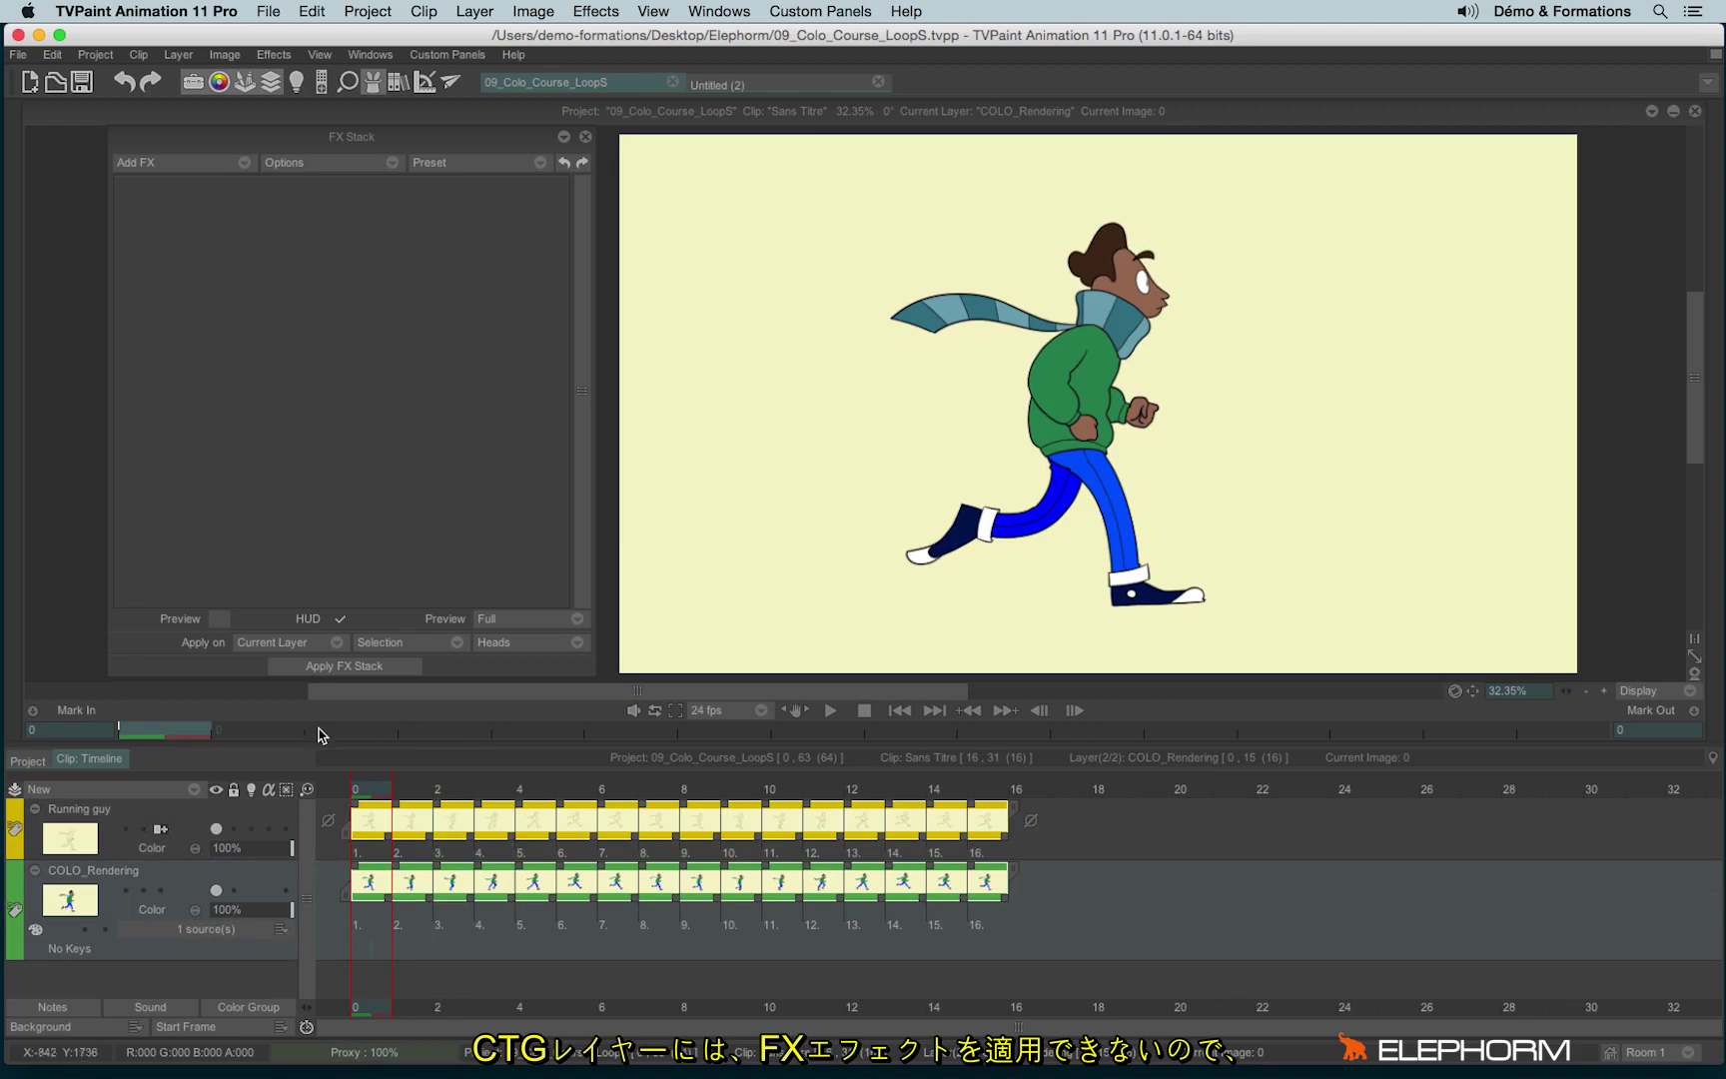
Duplicate COLO_Rendering's structure and add an Image Source effect sourcing the COLO_Rendering layer.
click(156, 791)
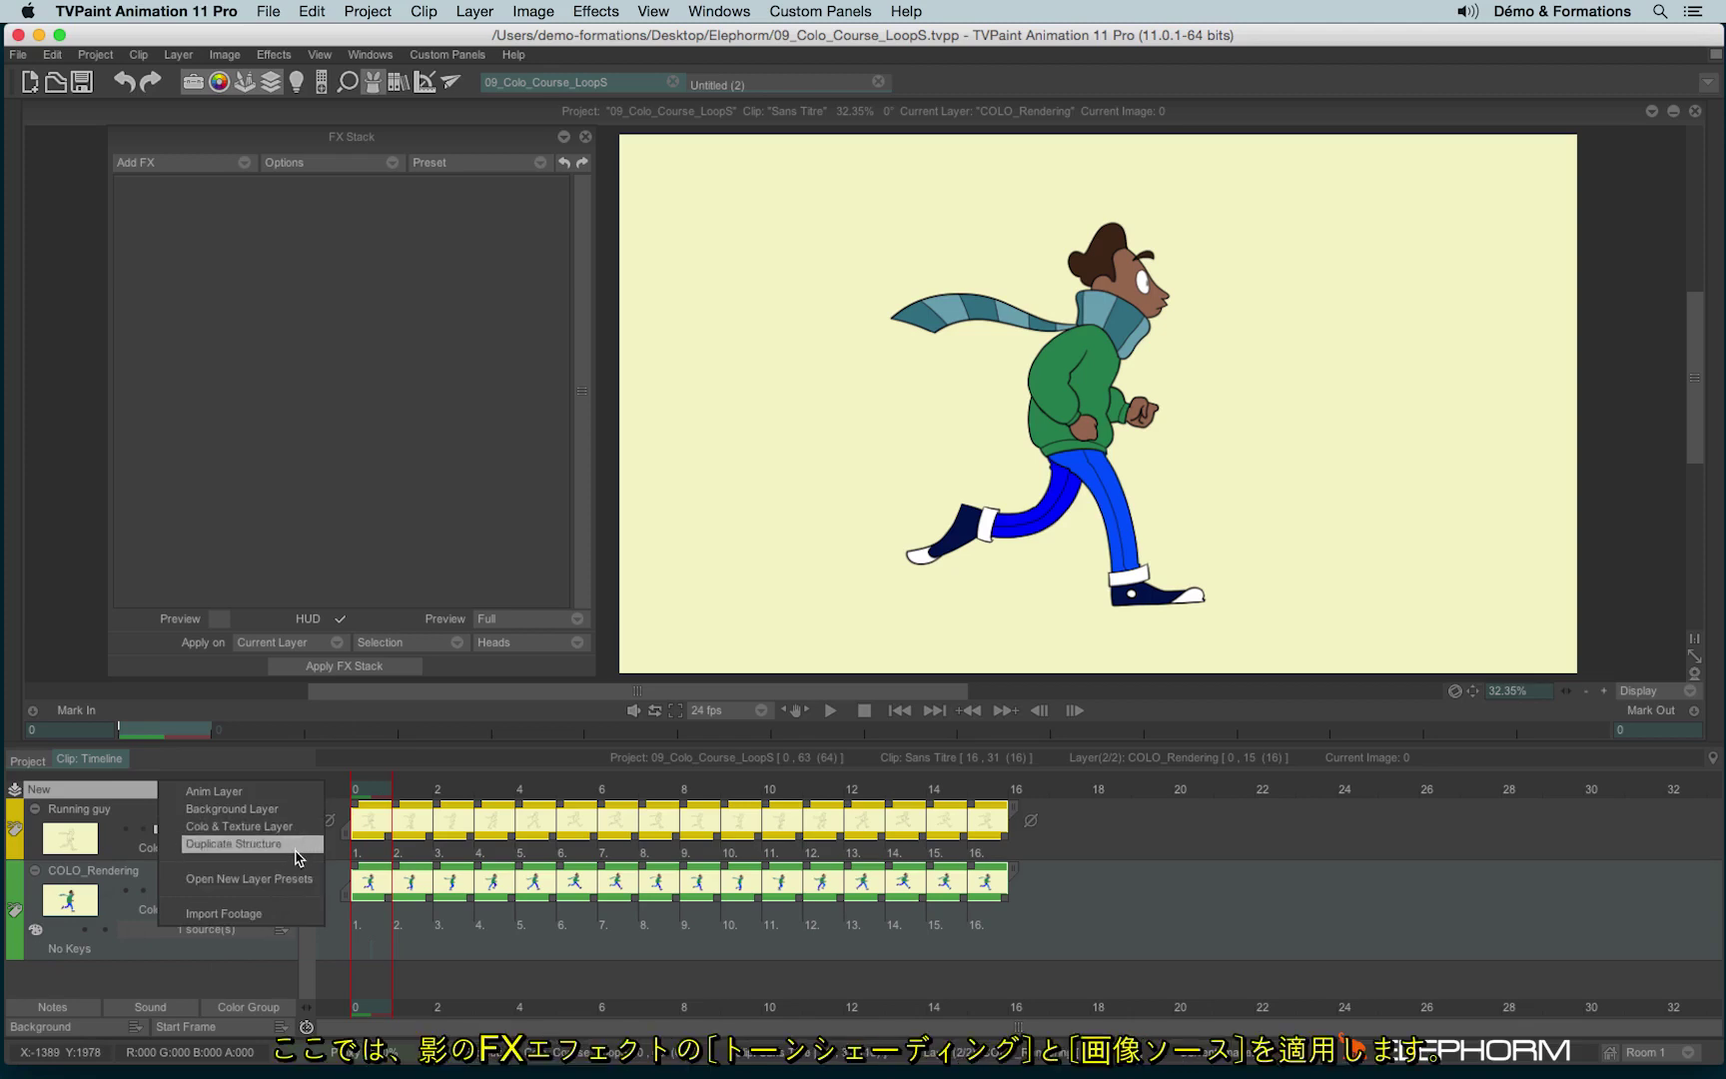
click(299, 846)
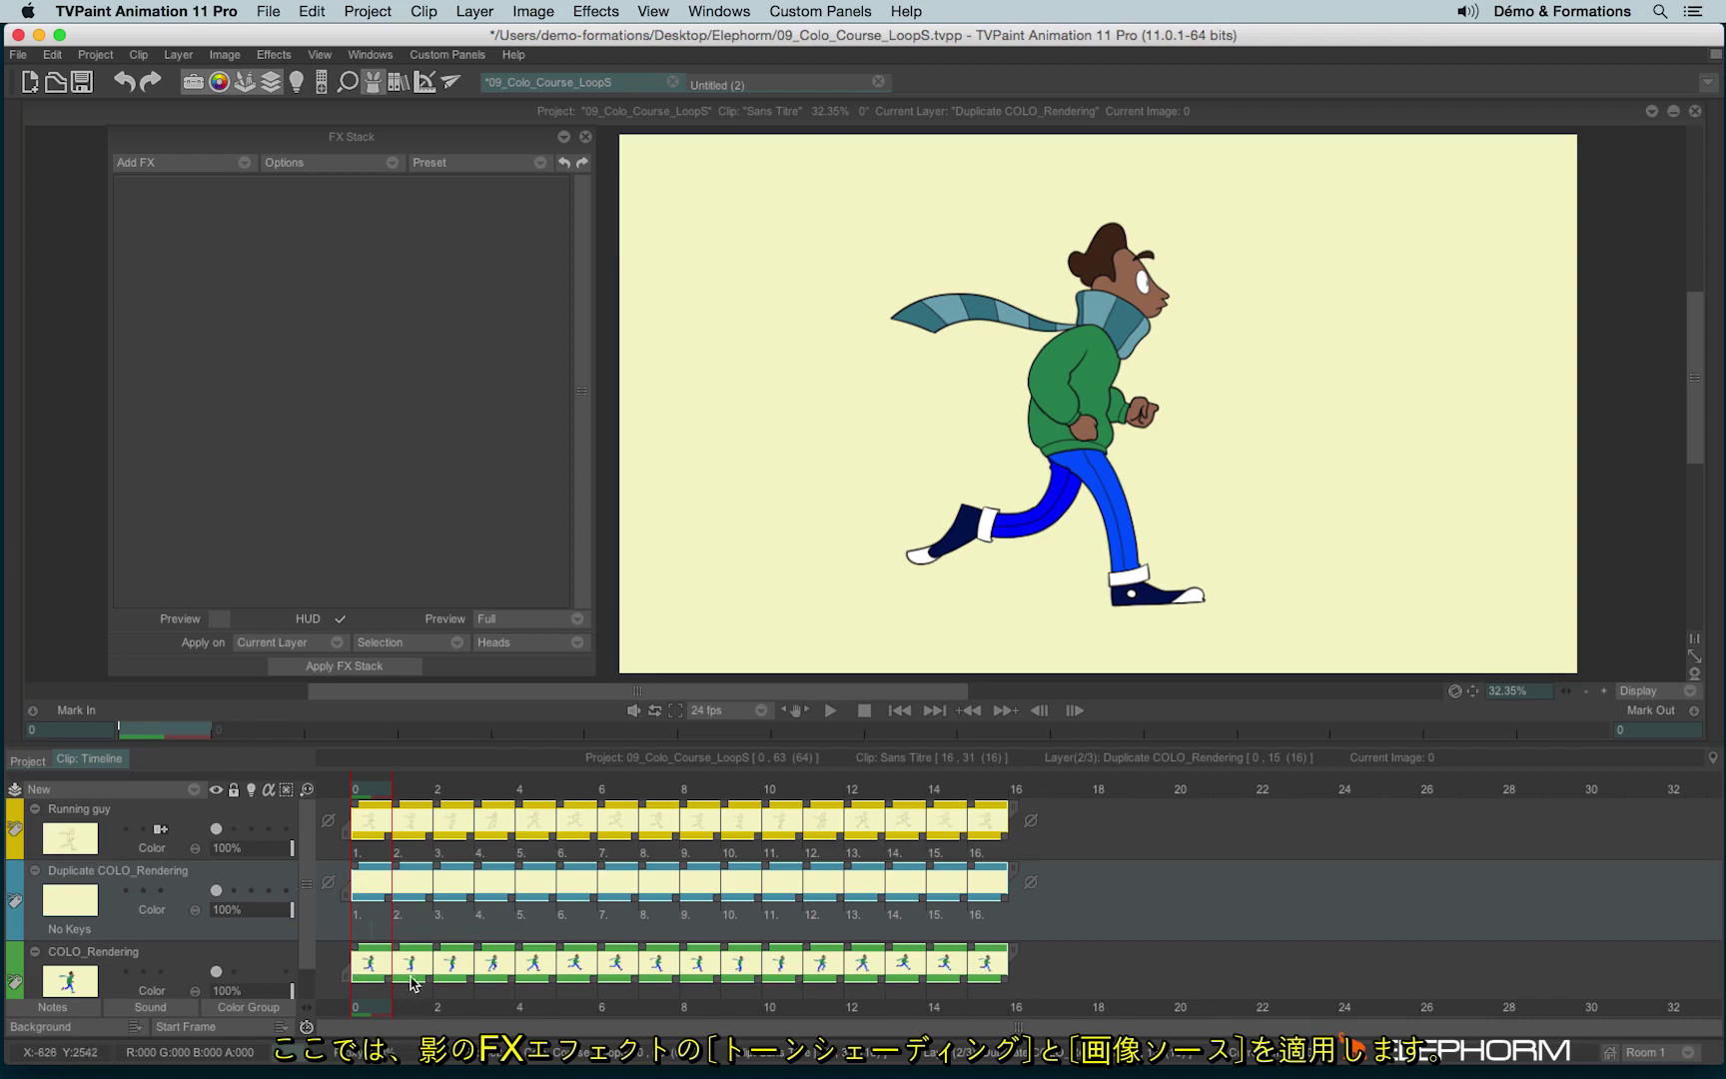
click(196, 165)
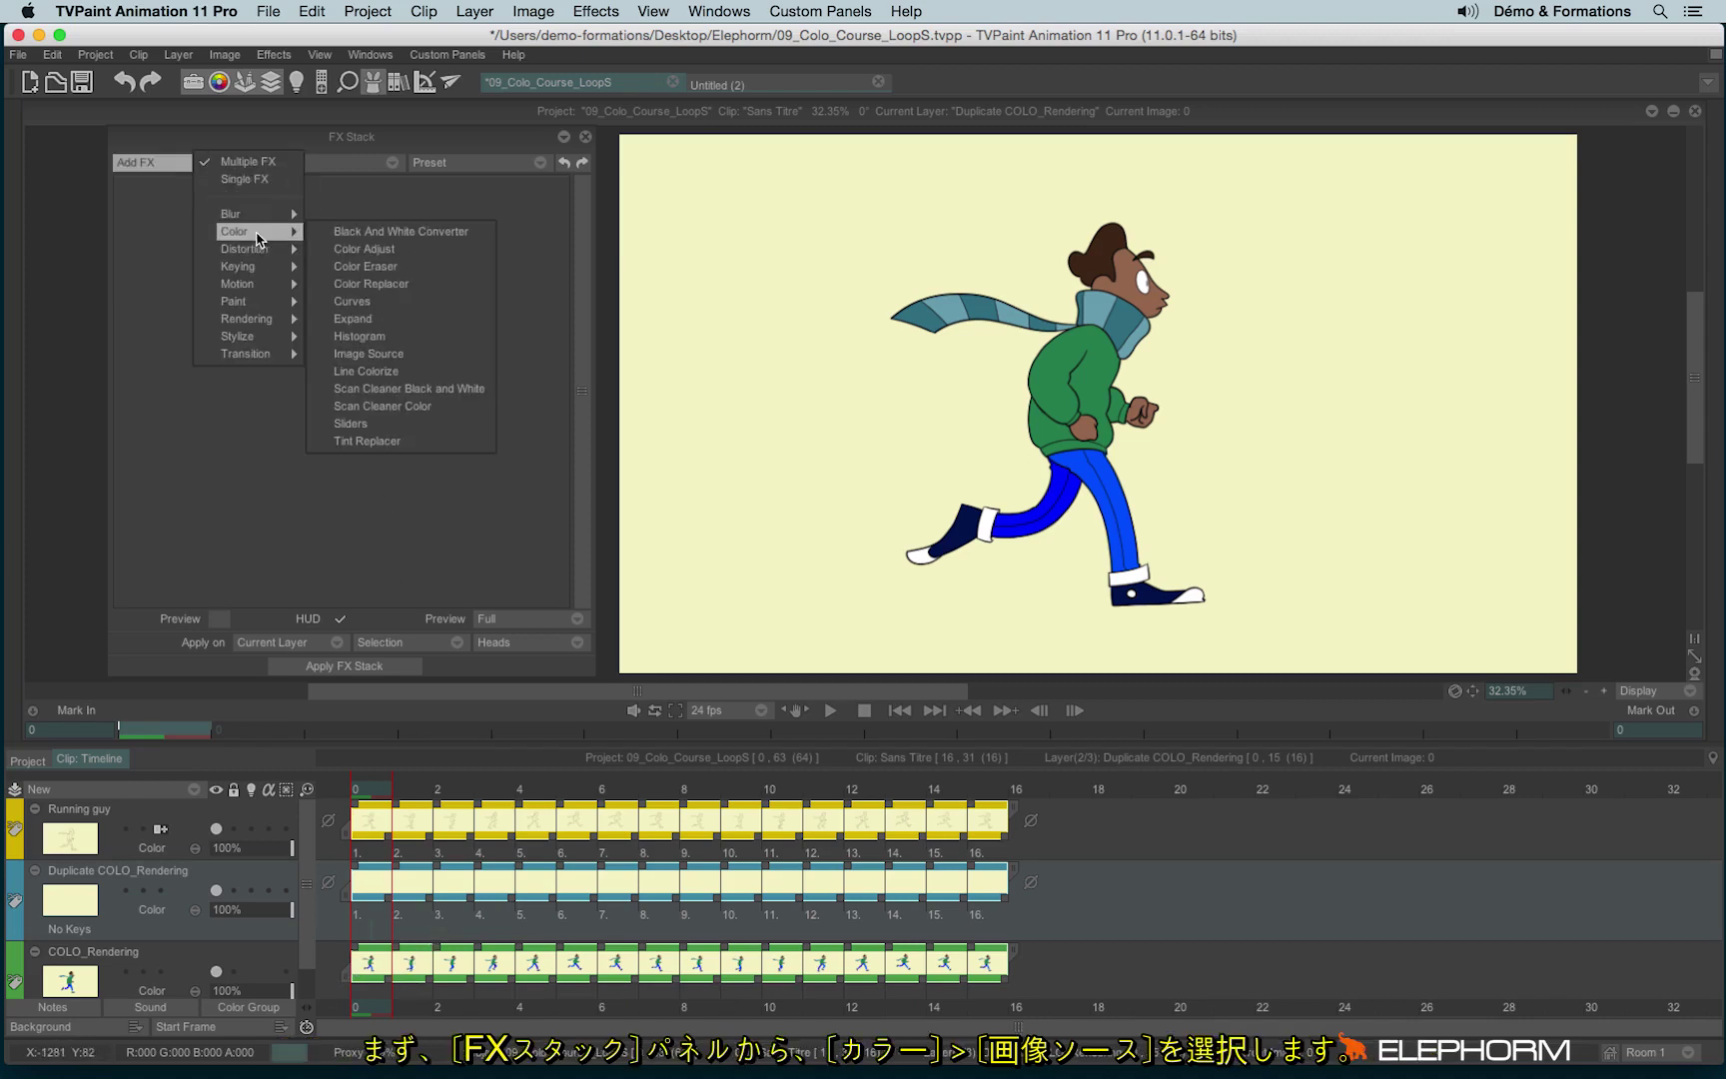
mouse_move(236, 231)
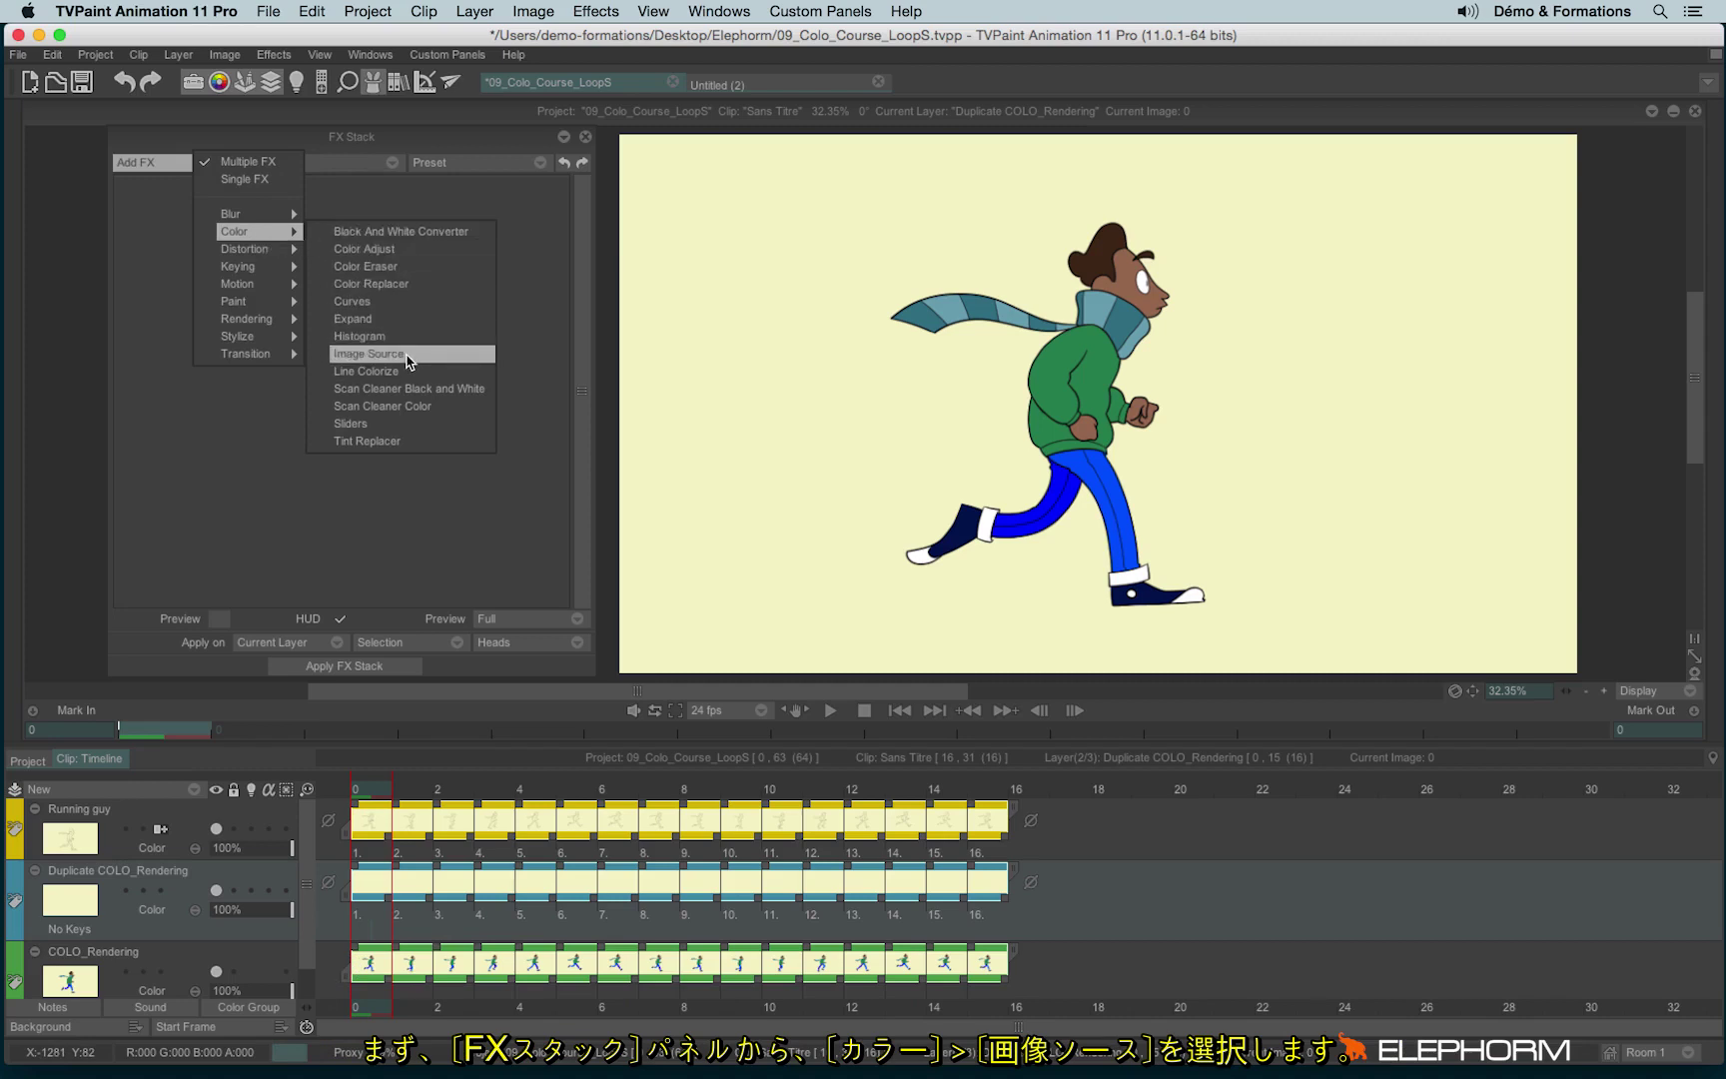
click(408, 356)
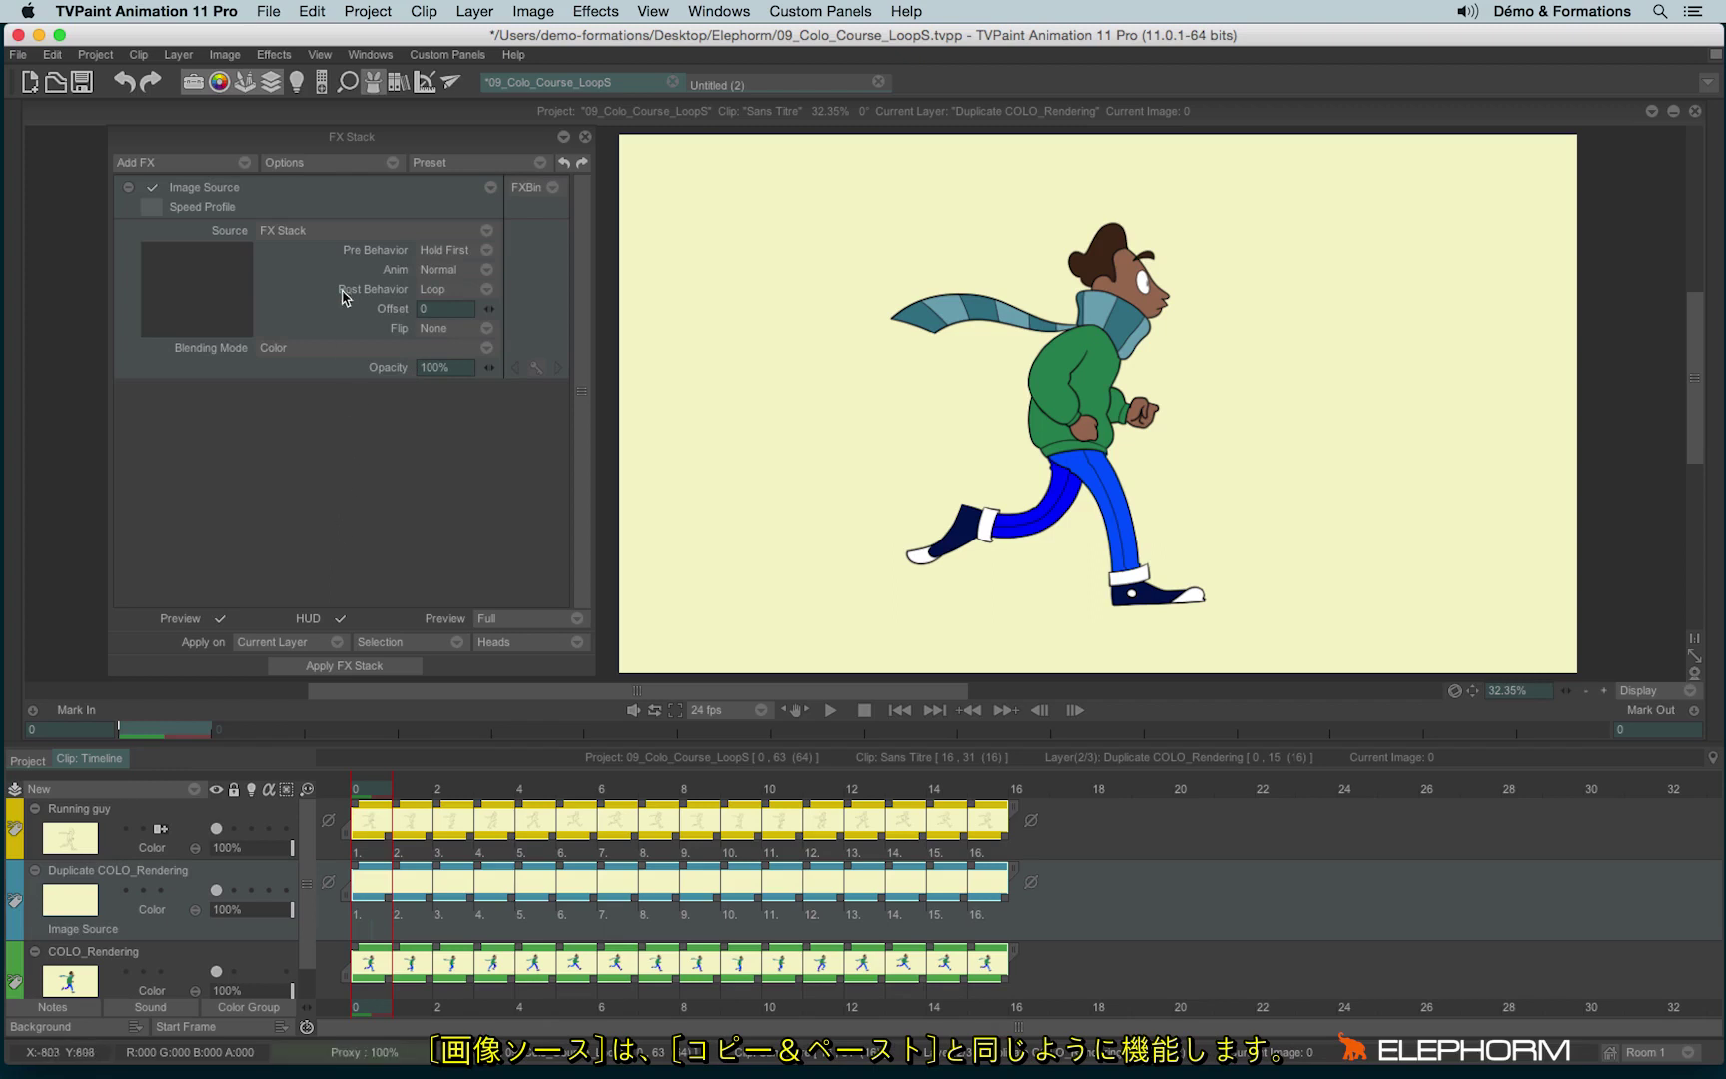
click(270, 229)
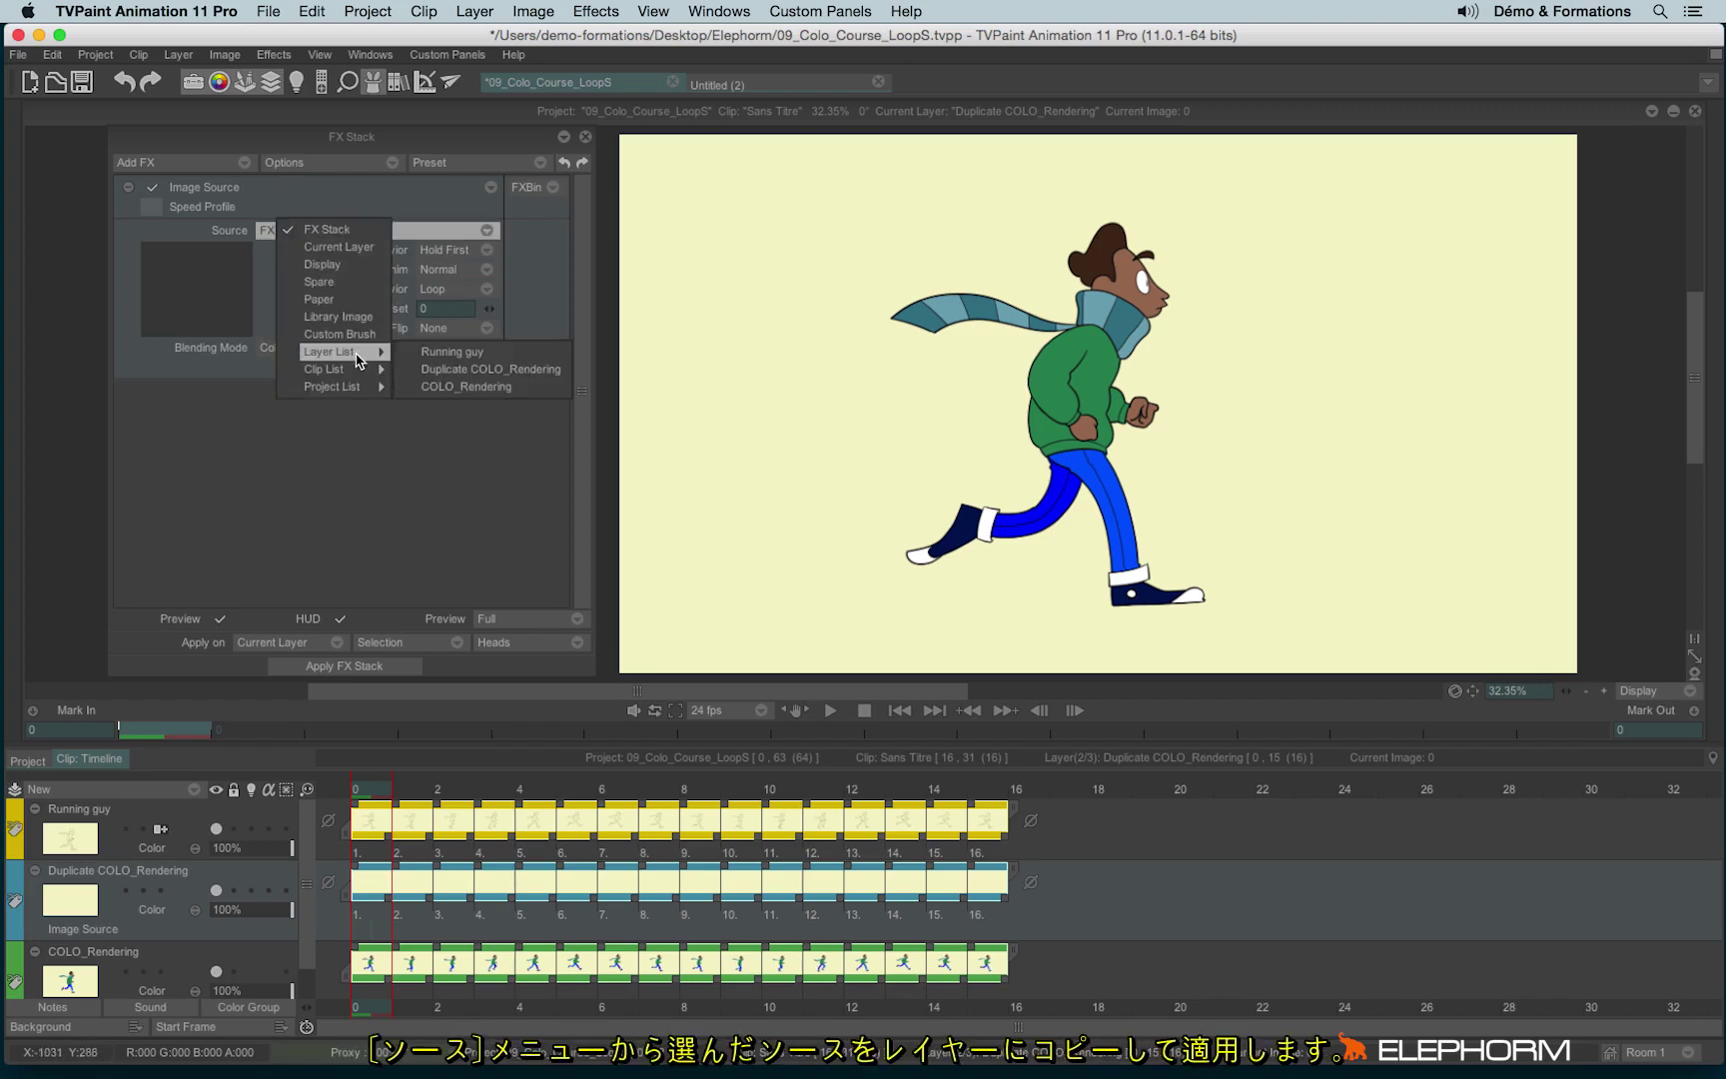
mouse_move(331, 350)
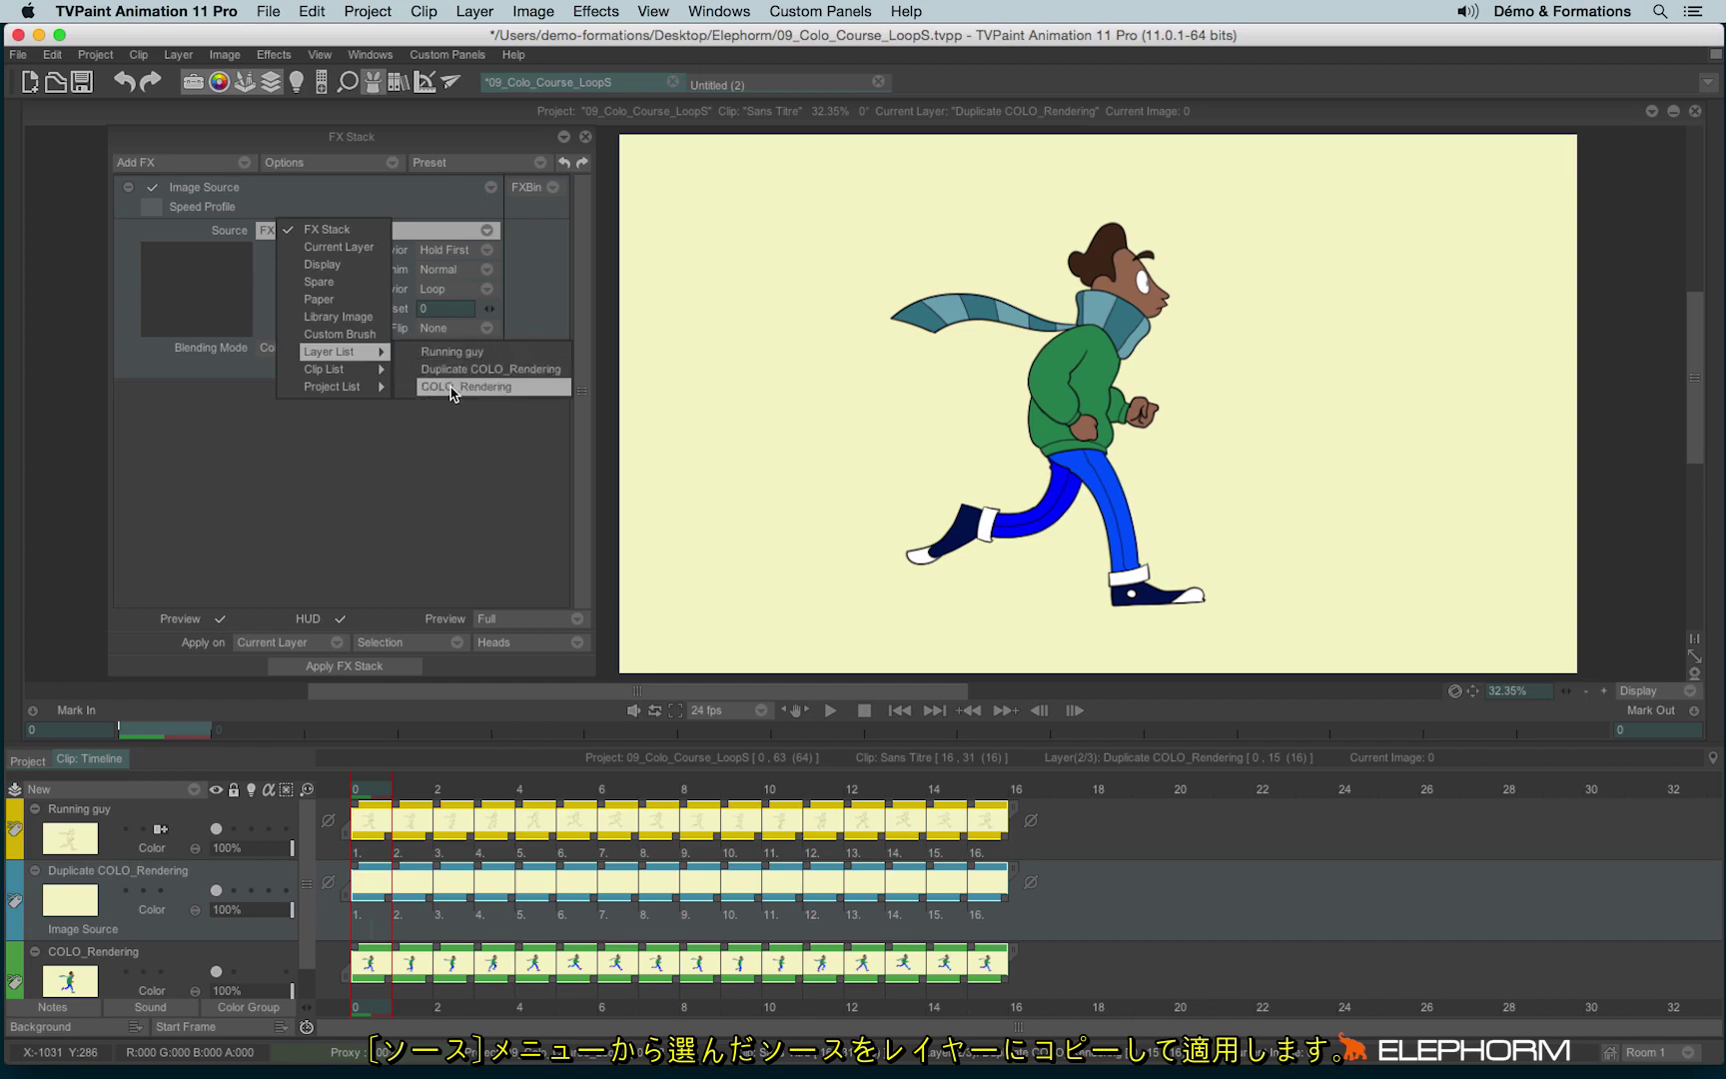
click(452, 388)
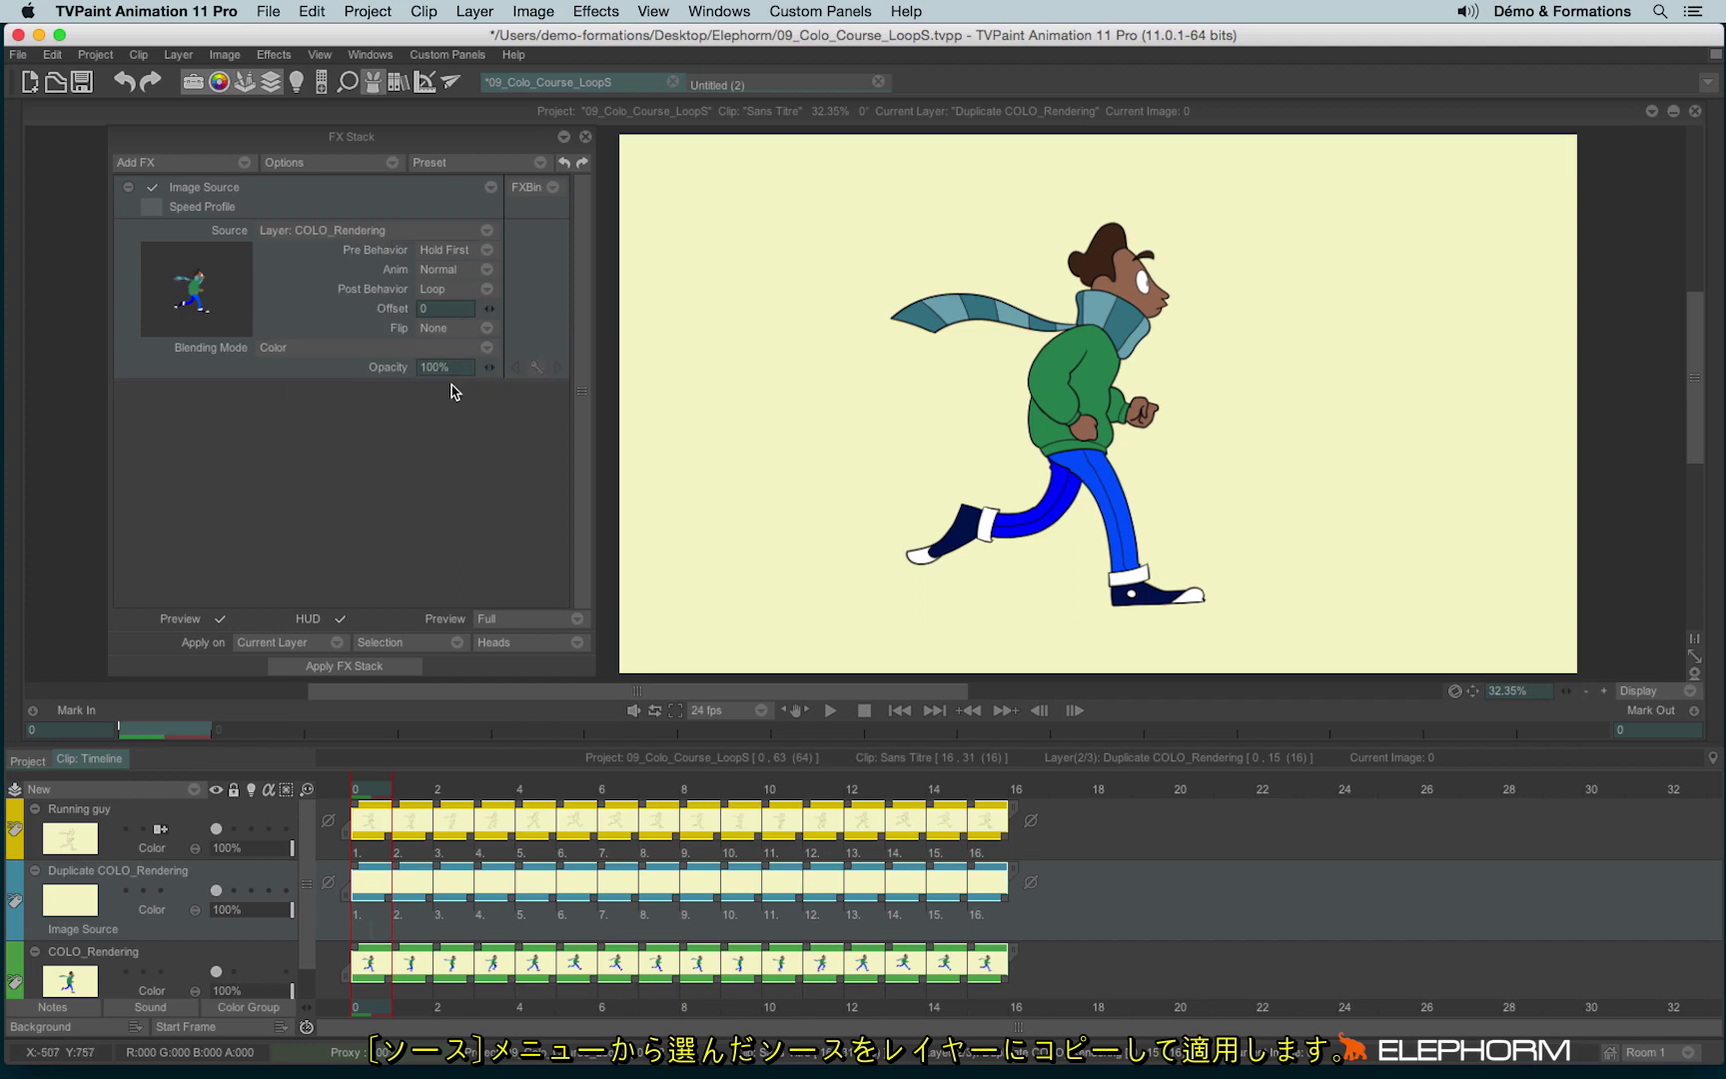
Add Toon Shading, try canvas and sweater colours, then keep black shading at 78% intensity.
click(217, 163)
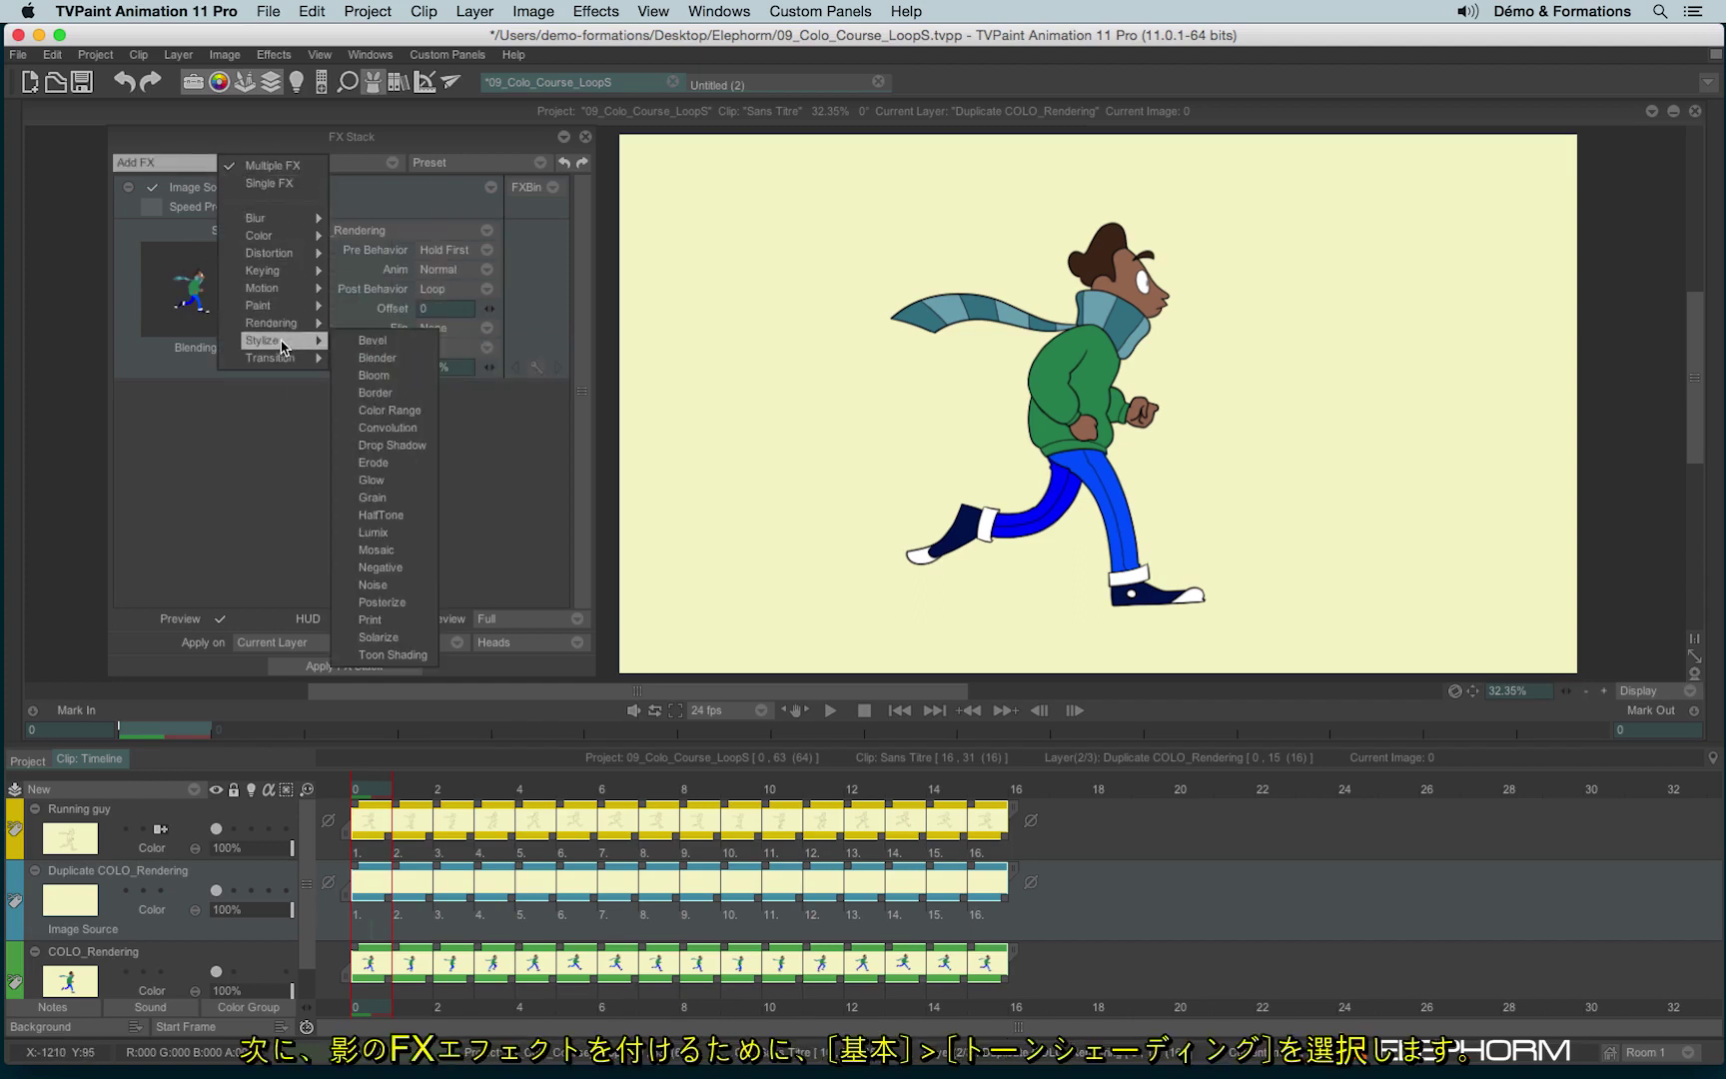
mouse_move(276, 340)
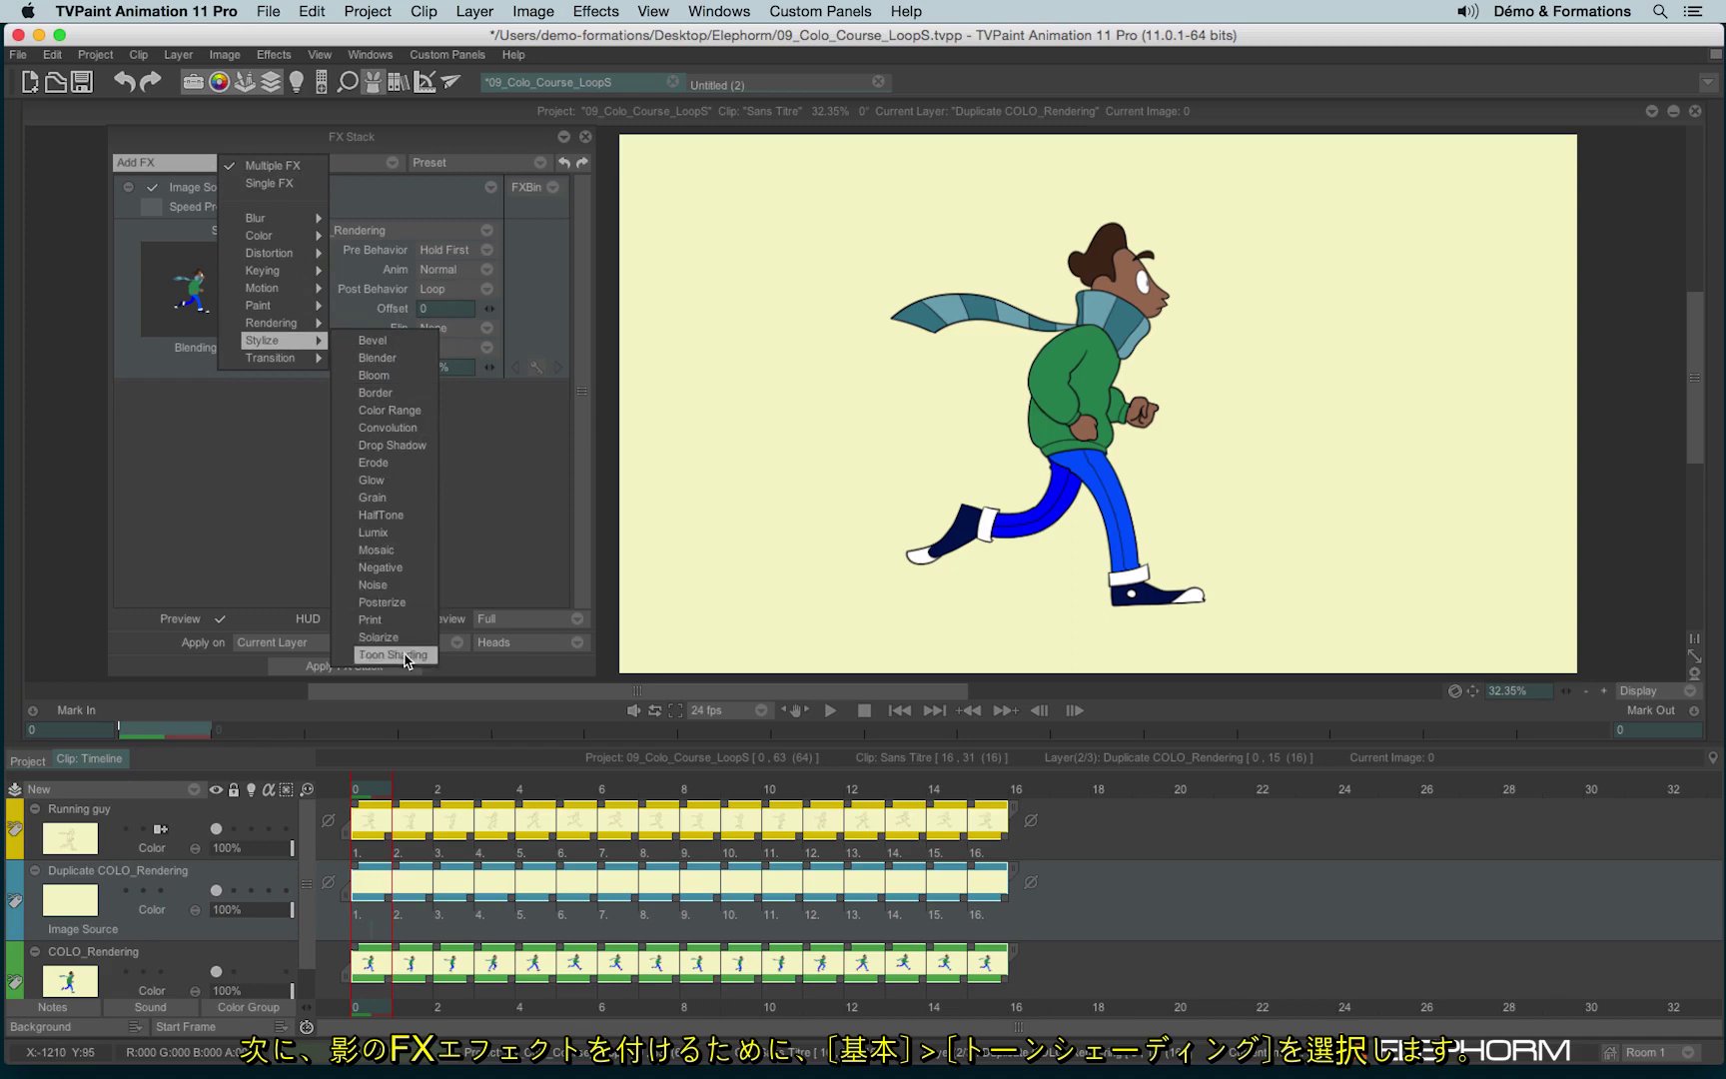
click(410, 661)
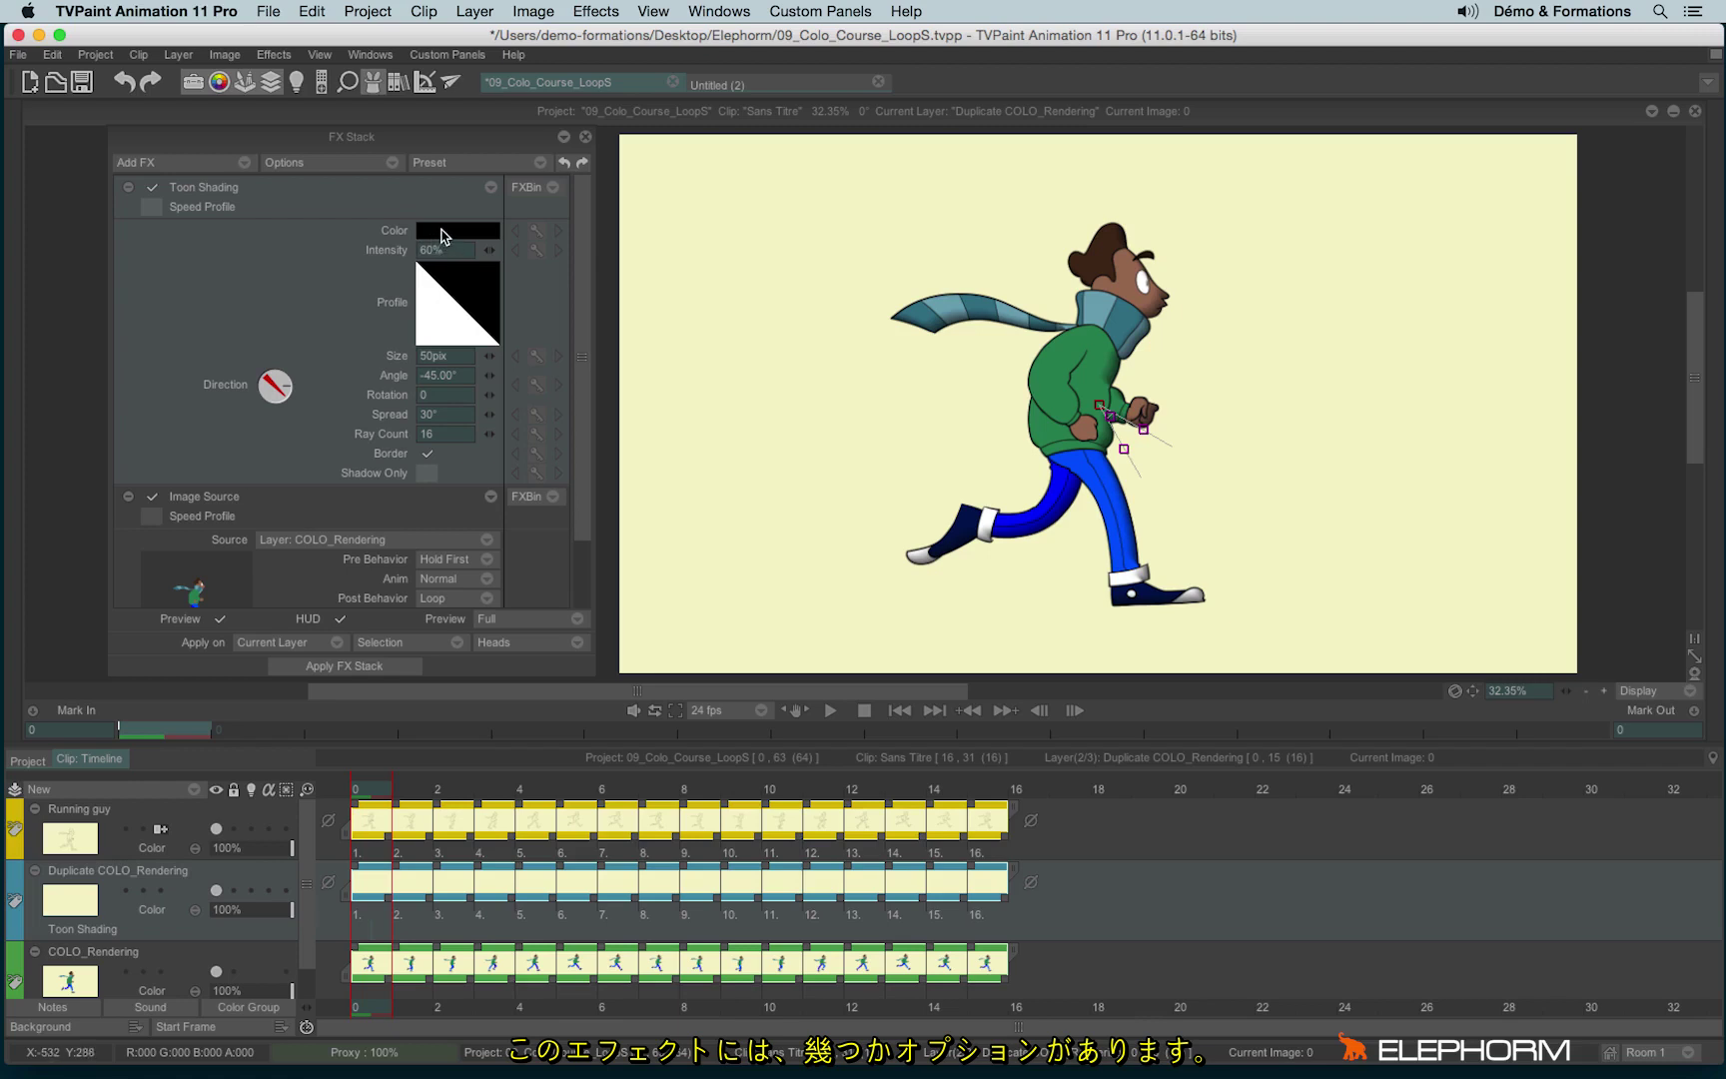
drag(446, 235, 755, 377)
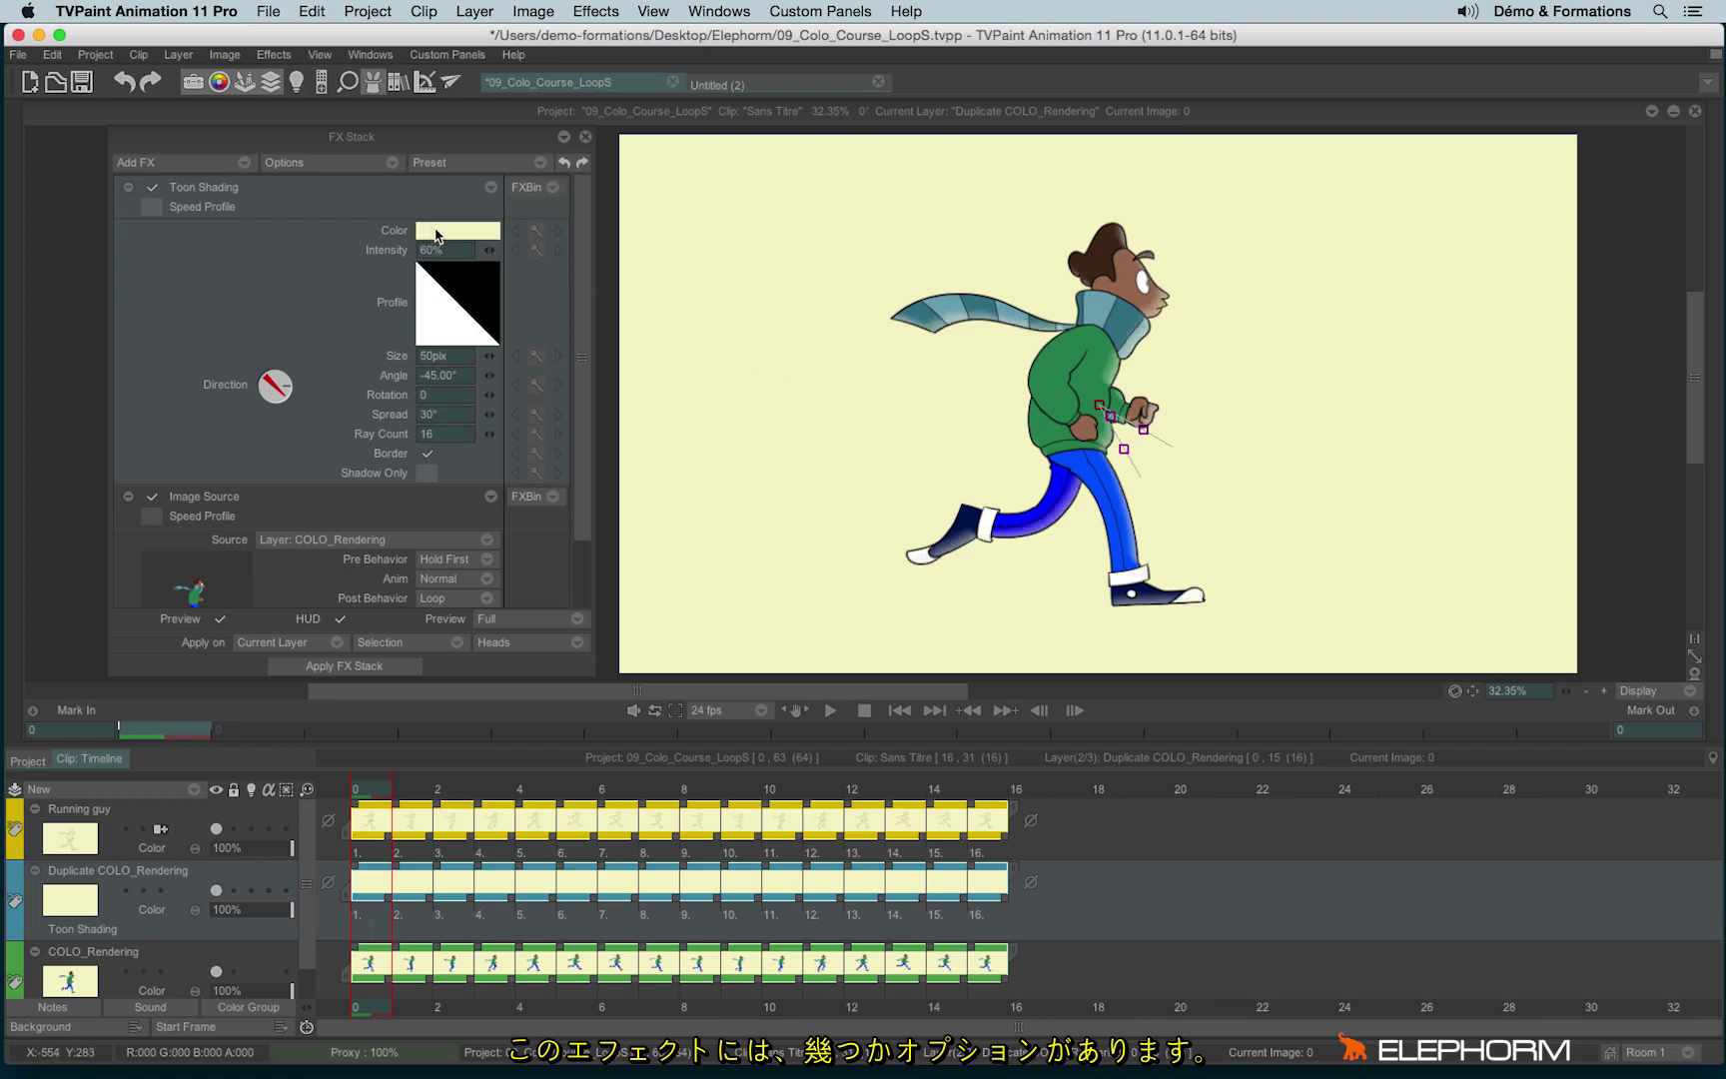
drag(437, 238, 1047, 379)
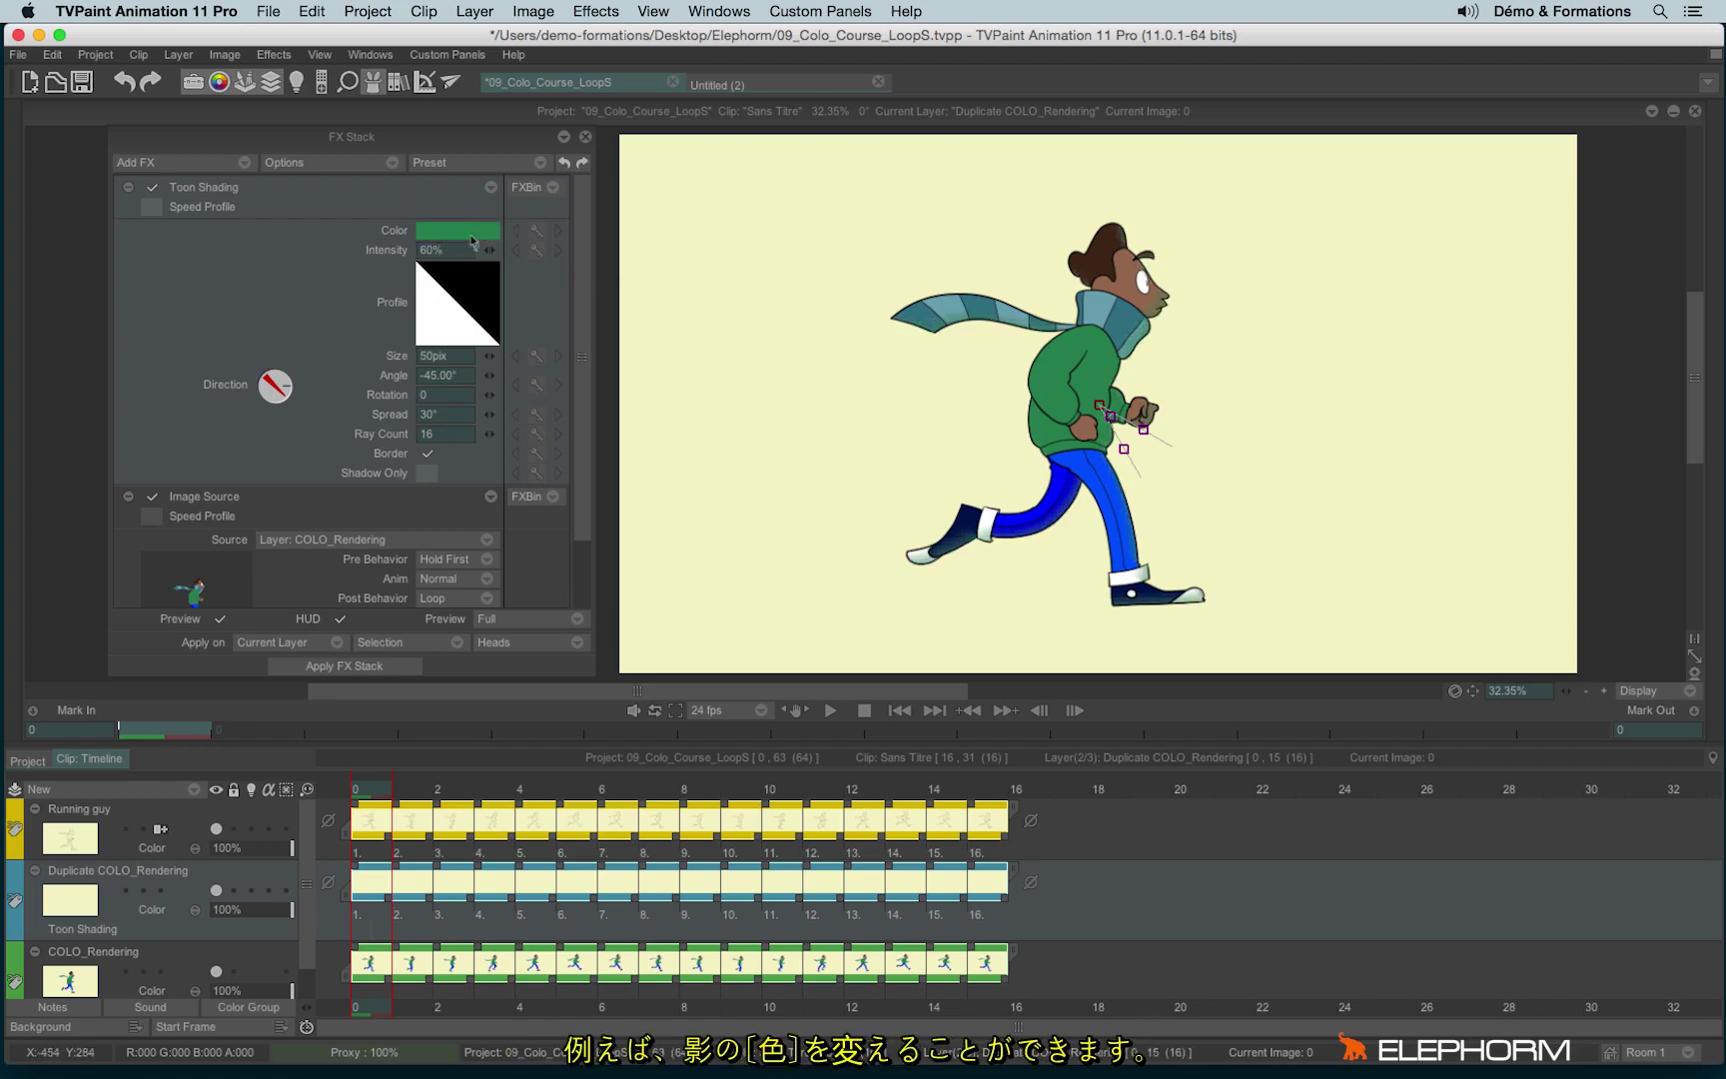
mouse_move(484, 238)
mouse_down()
mouse_move(481, 308)
mouse_move(499, 257)
mouse_move(545, 268)
mouse_up()
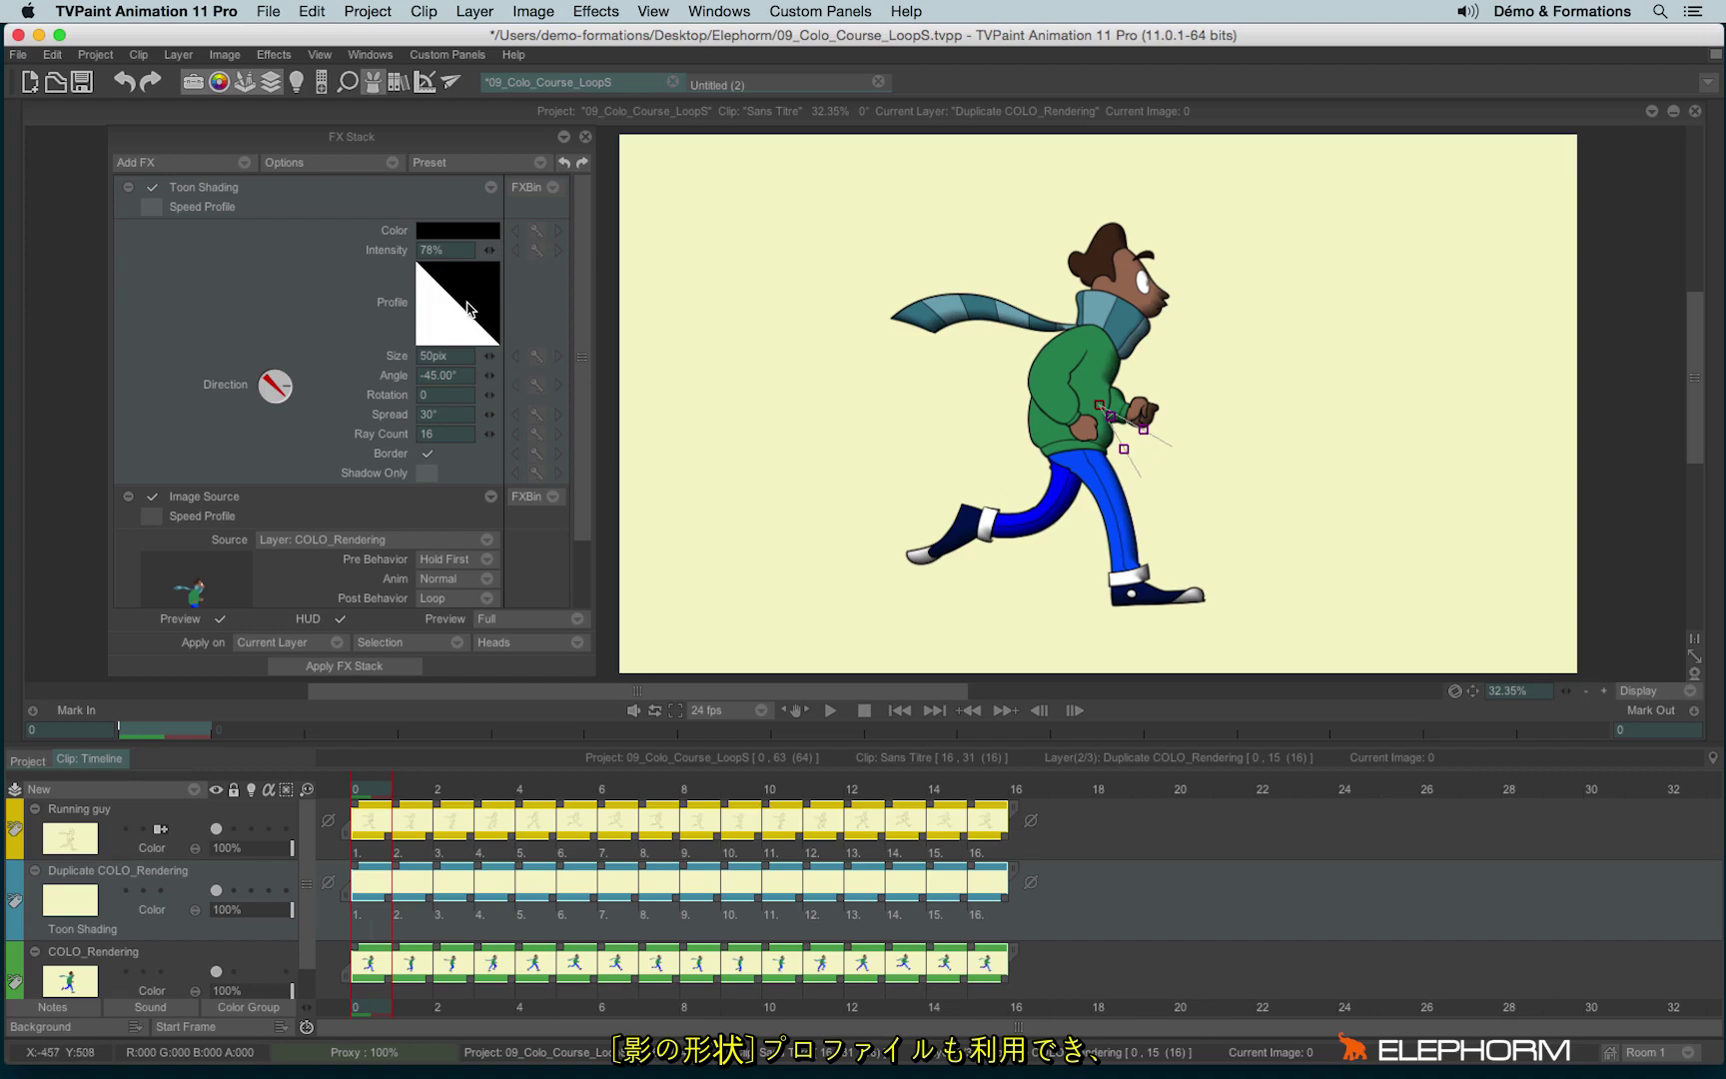
Edit the Toon Shading profile curve points into a steep falloff, deleting the extra point.
click(470, 308)
drag(656, 374, 656, 322)
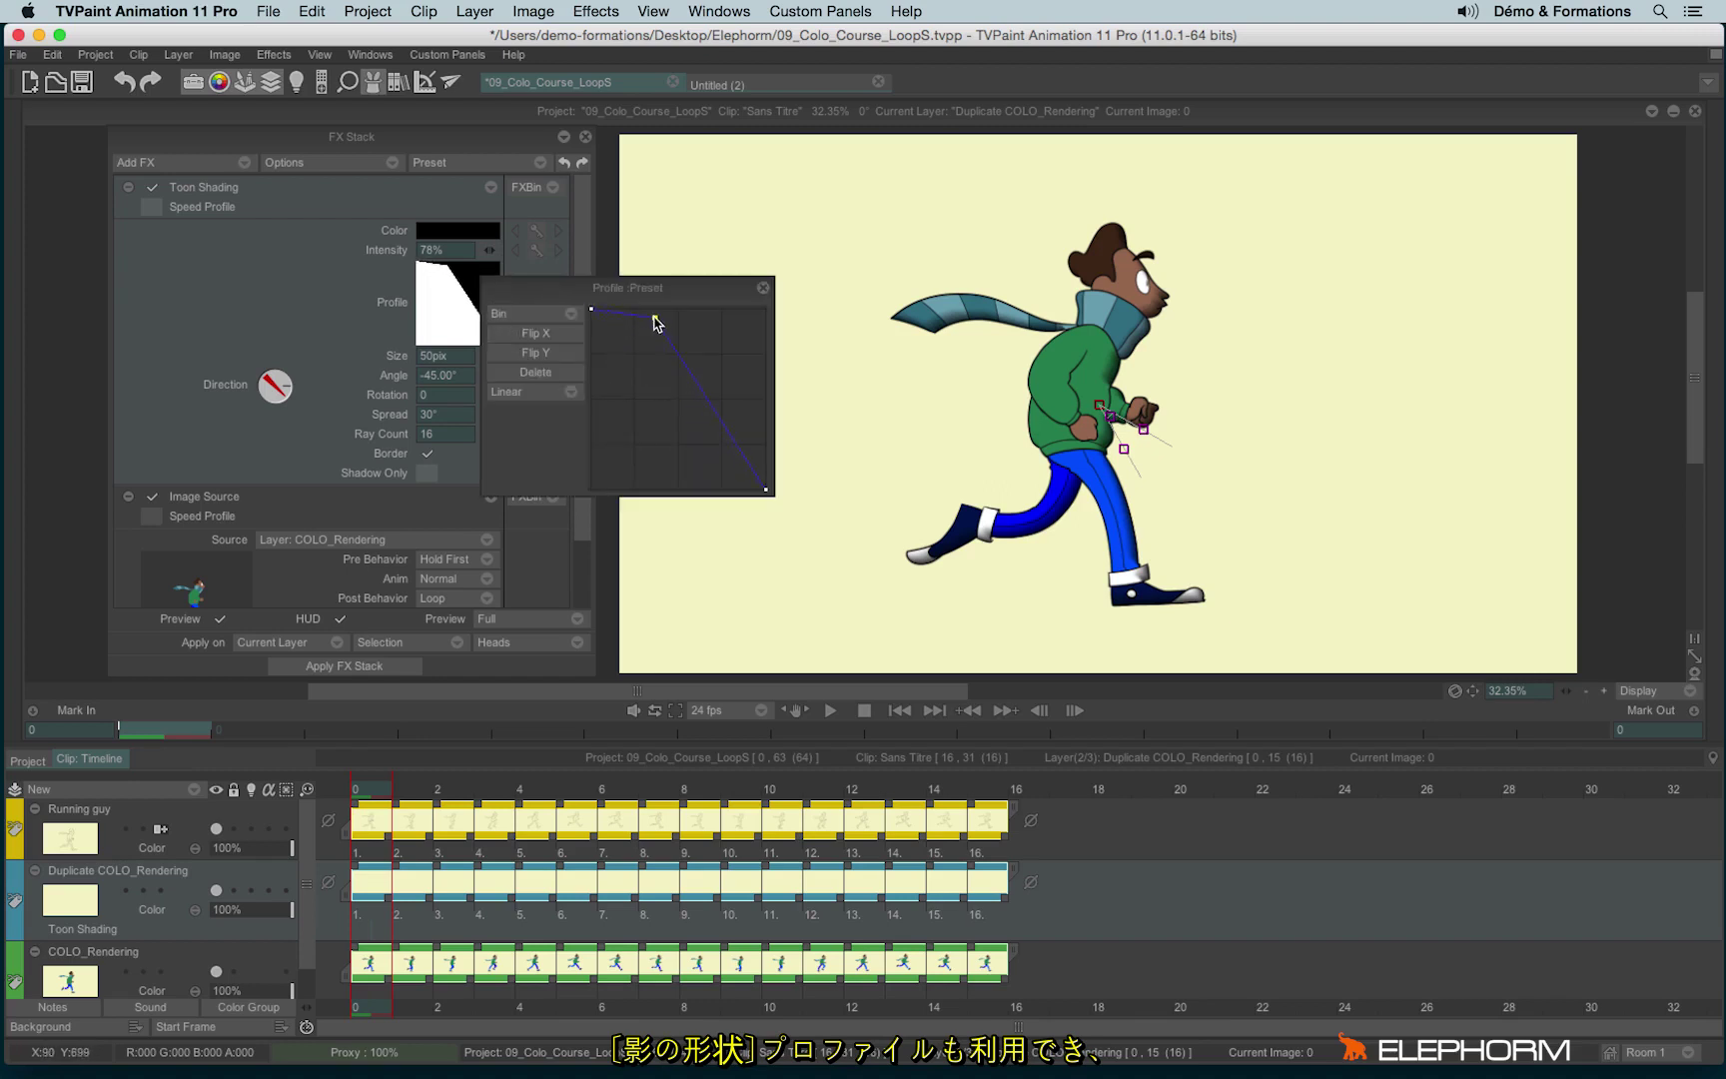
scroll(1218, 365, up, 5)
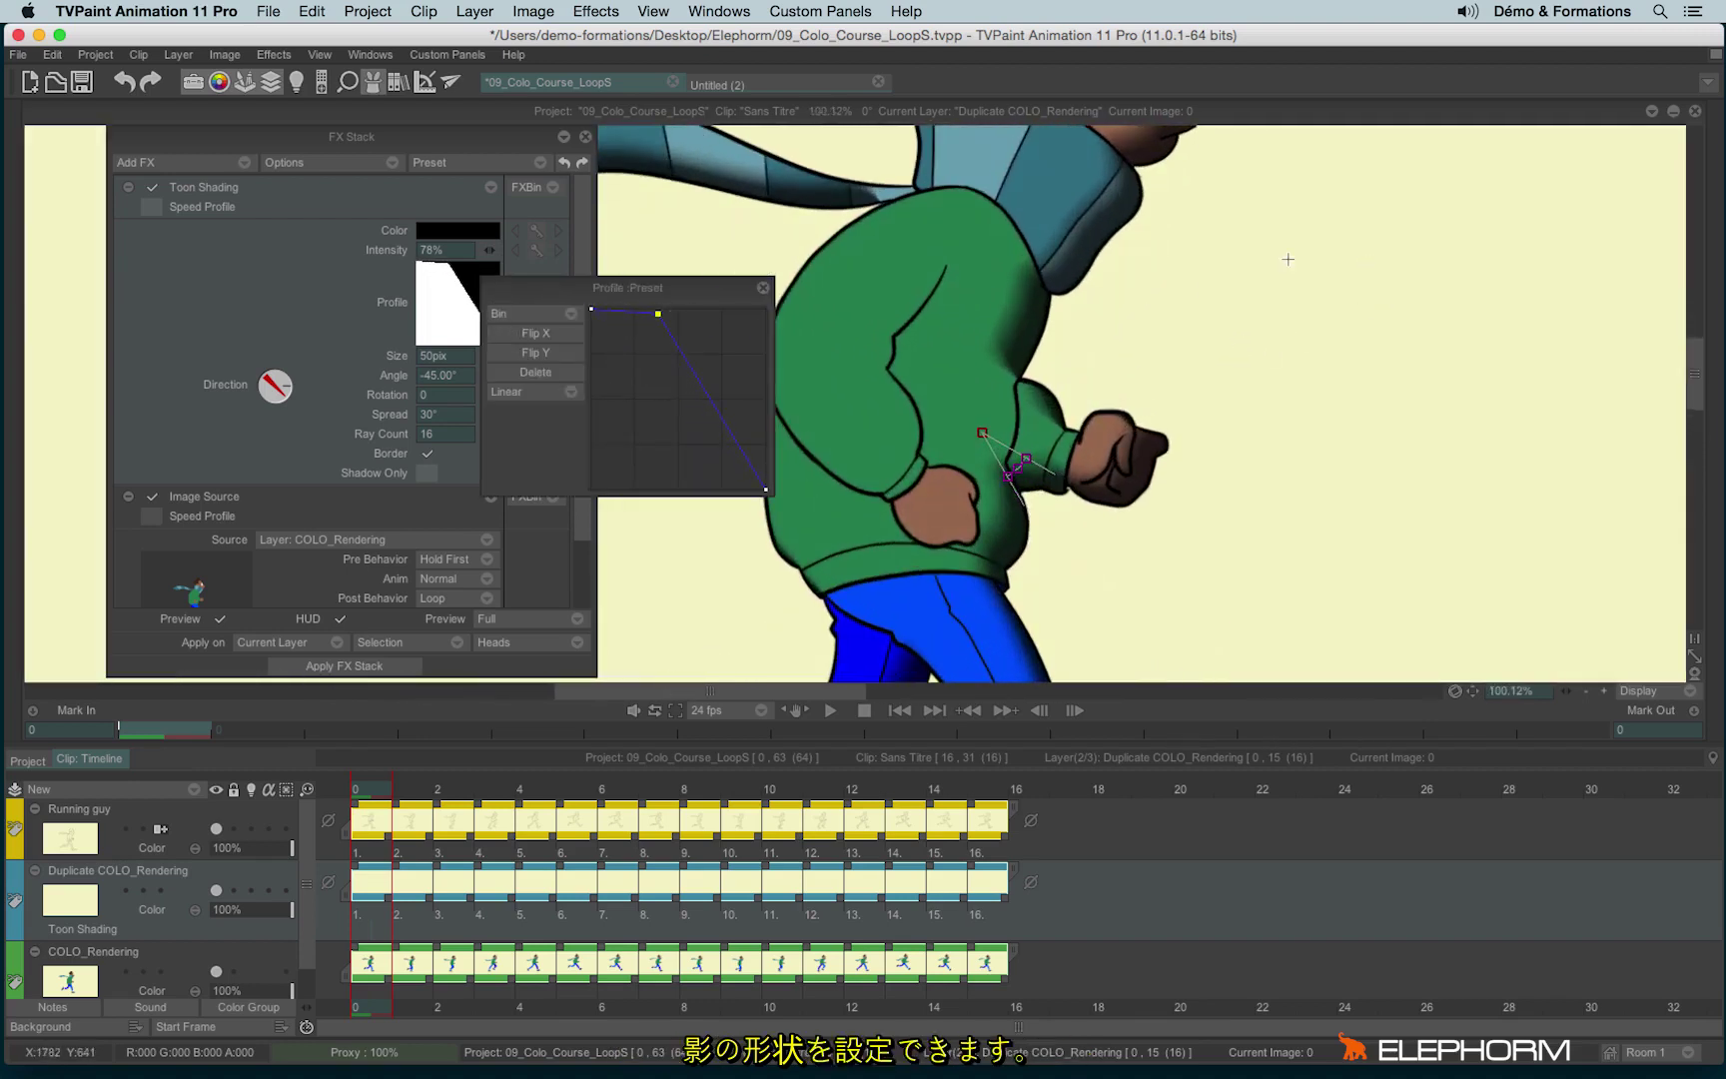
drag(710, 405, 690, 480)
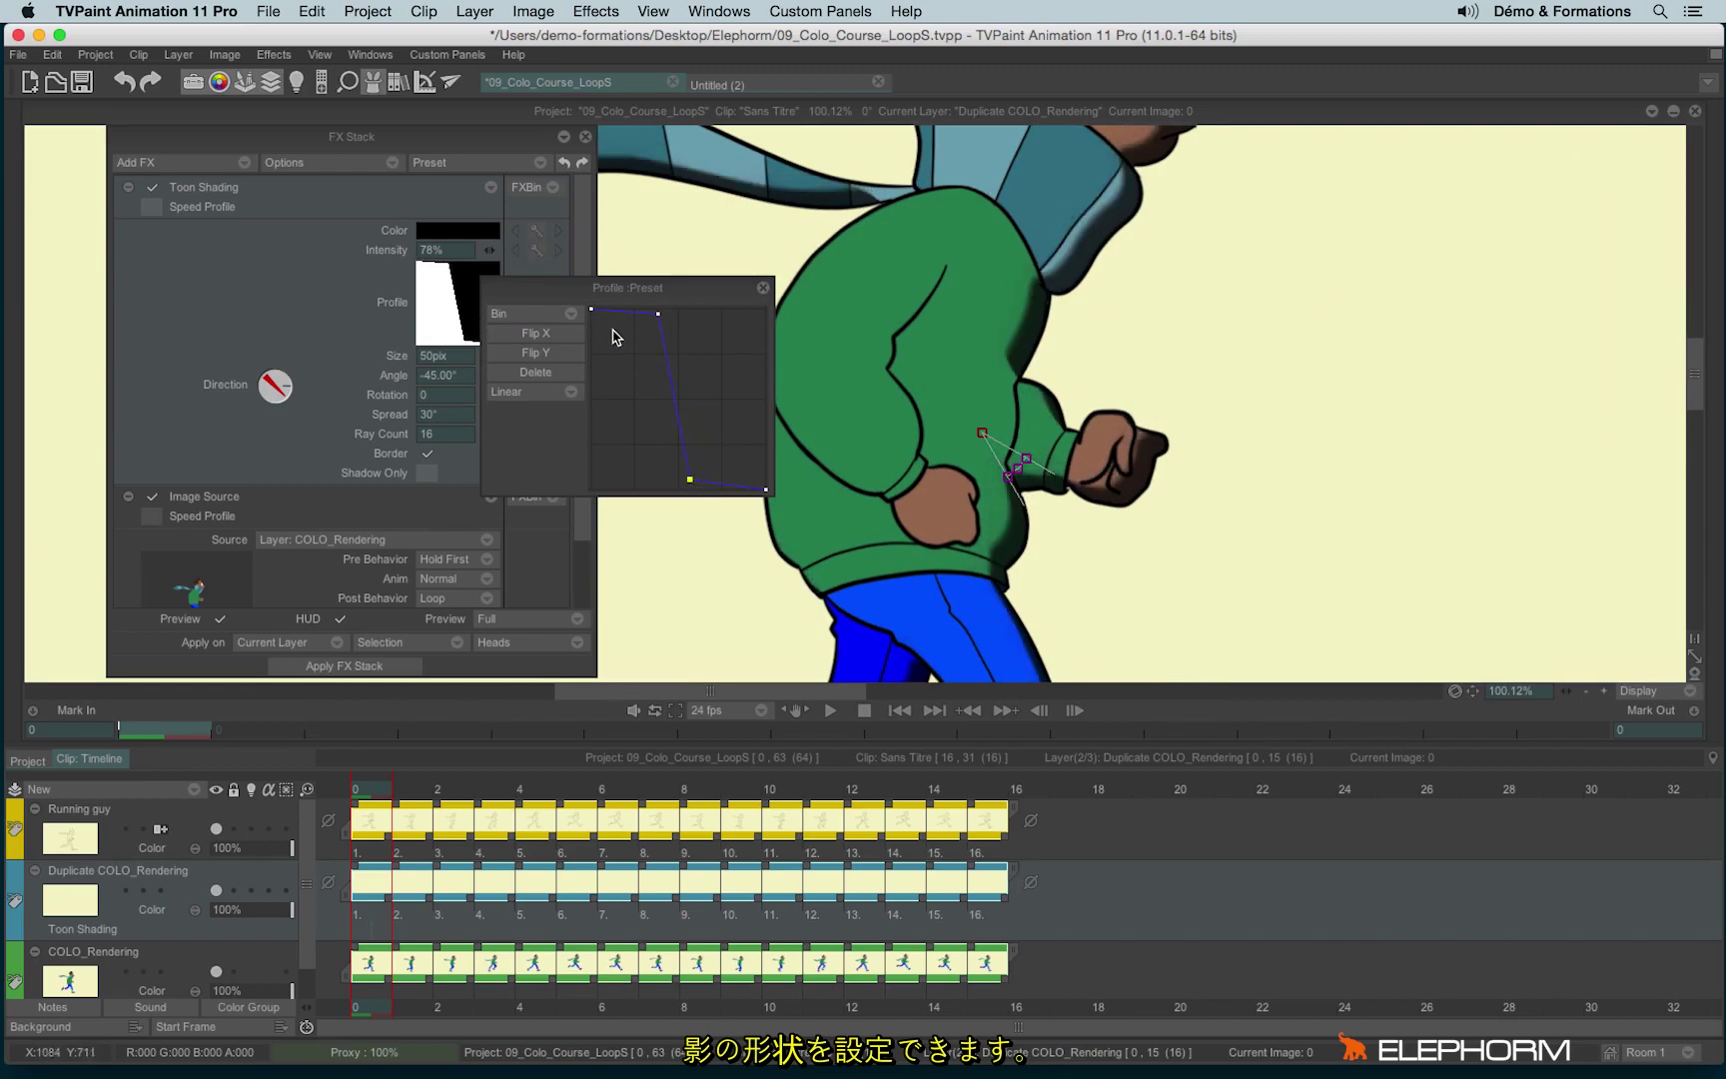
mouse_move(614, 332)
mouse_down()
mouse_move(612, 444)
mouse_move(614, 321)
mouse_up()
click(537, 371)
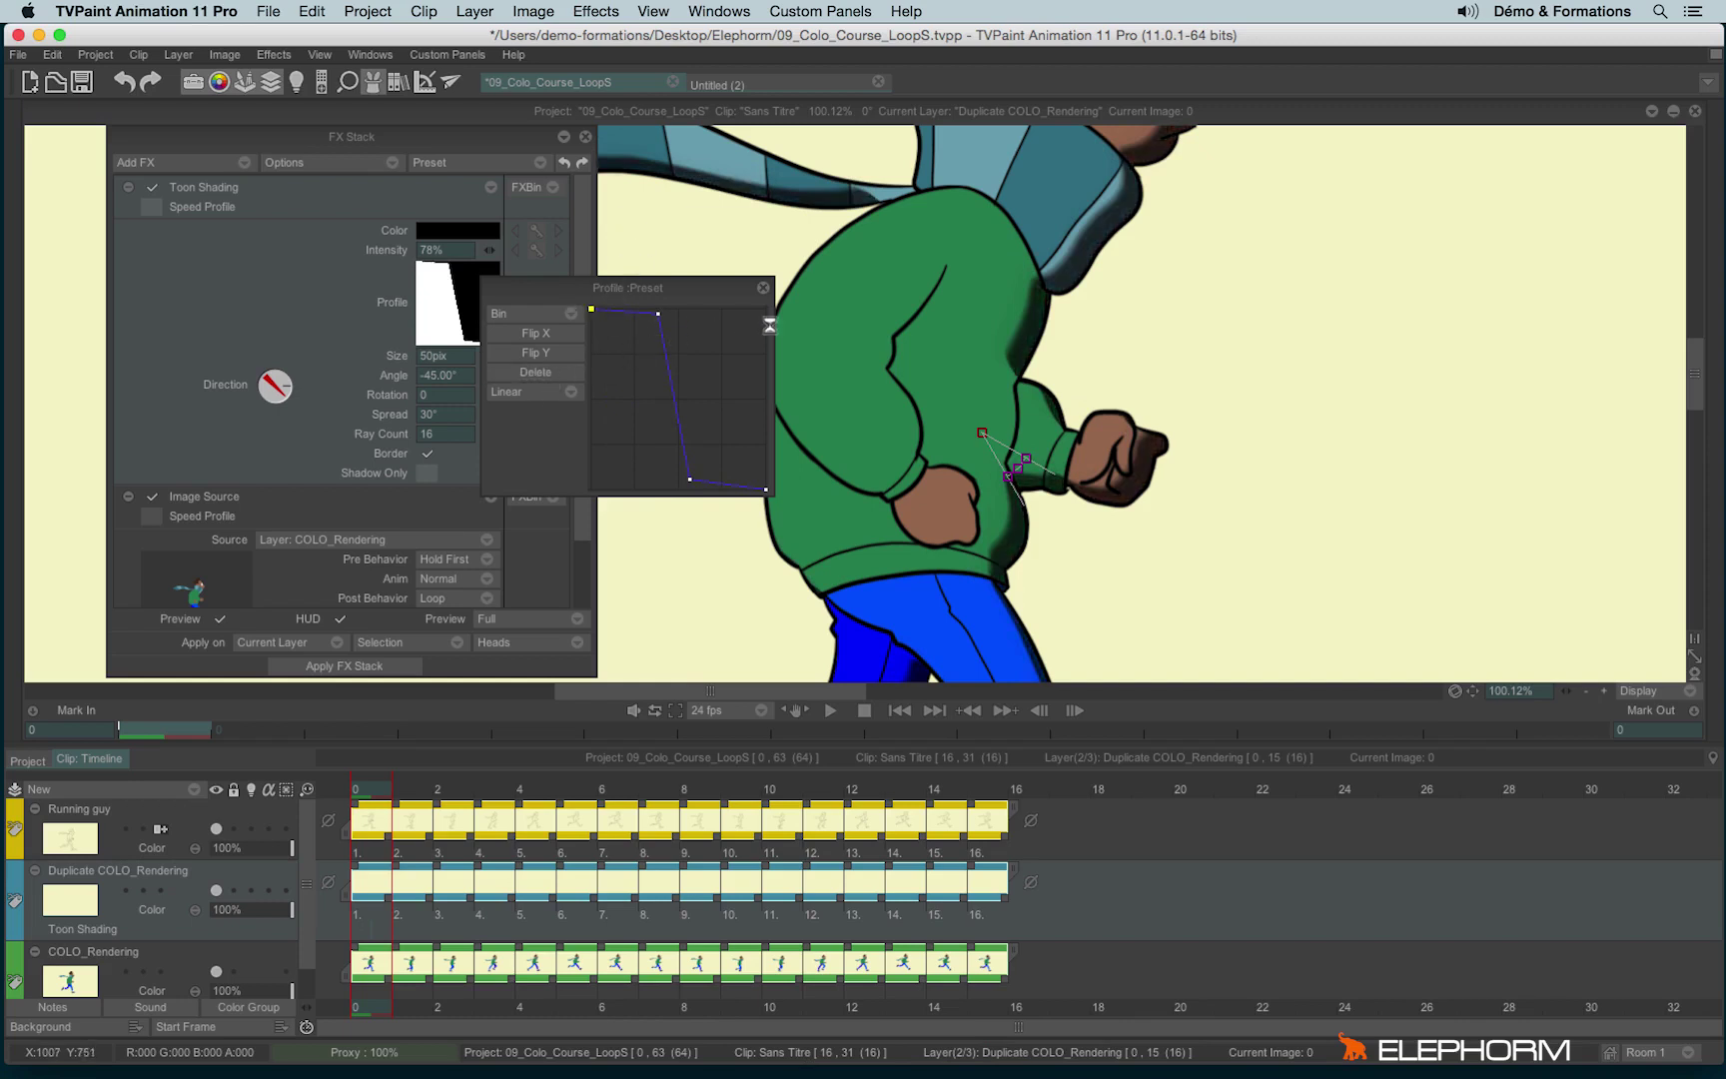
click(764, 290)
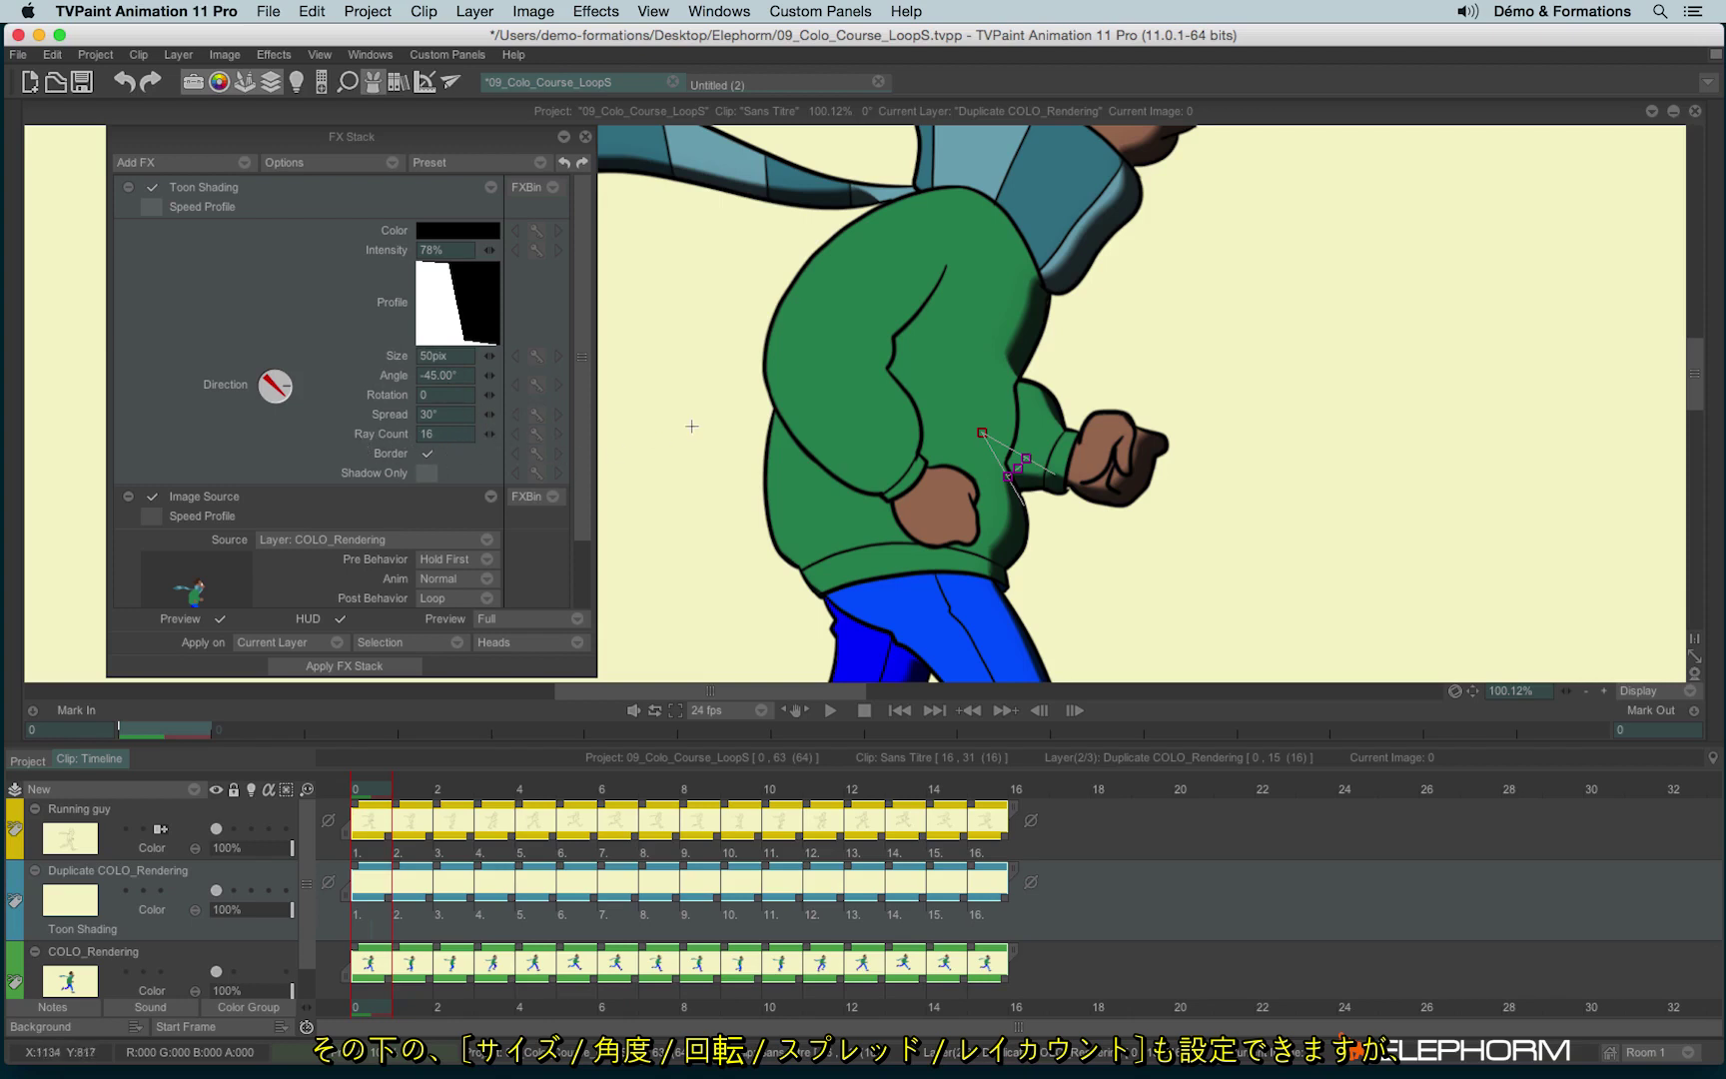
Set Toon Shading to 75px size, -199° angle, 88° spread and key it at frame 0.
scroll(839, 310, down, 3)
scroll(880, 360, down, 2)
scroll(909, 400, down, 1)
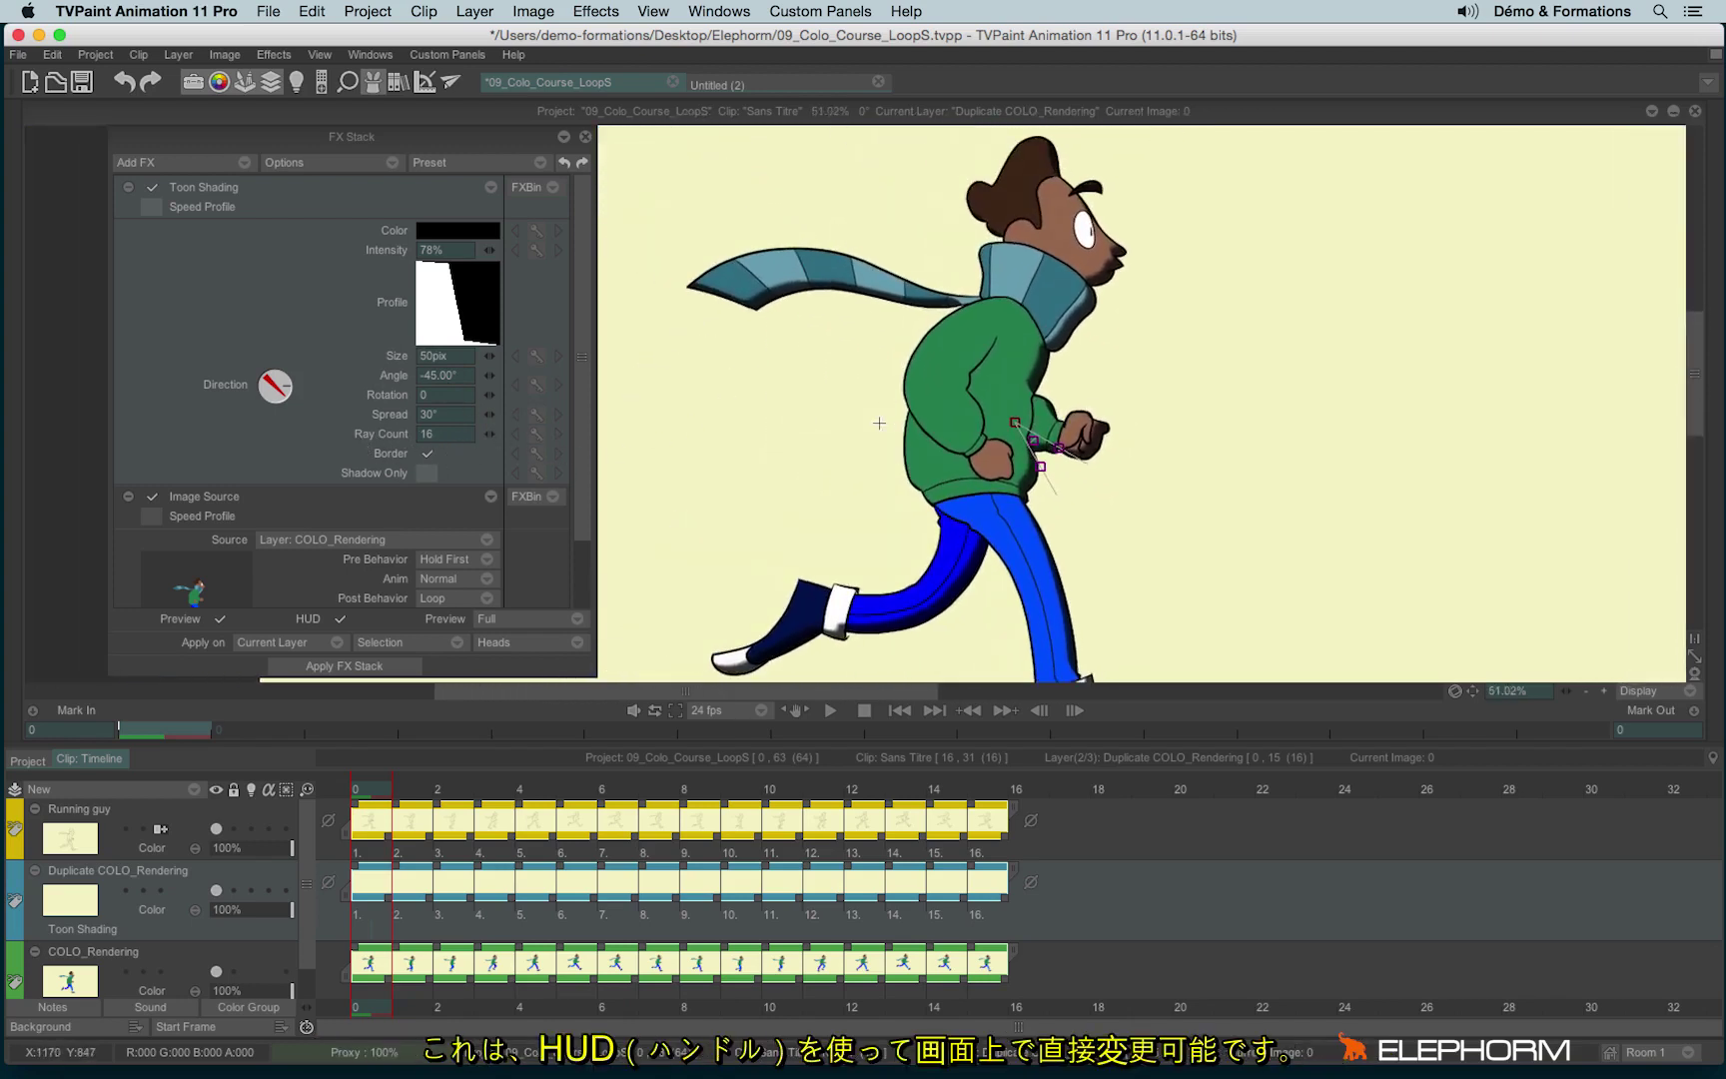
scroll(935, 426, down, 1)
mouse_move(1004, 437)
mouse_down()
mouse_move(936, 423)
mouse_move(958, 401)
mouse_up()
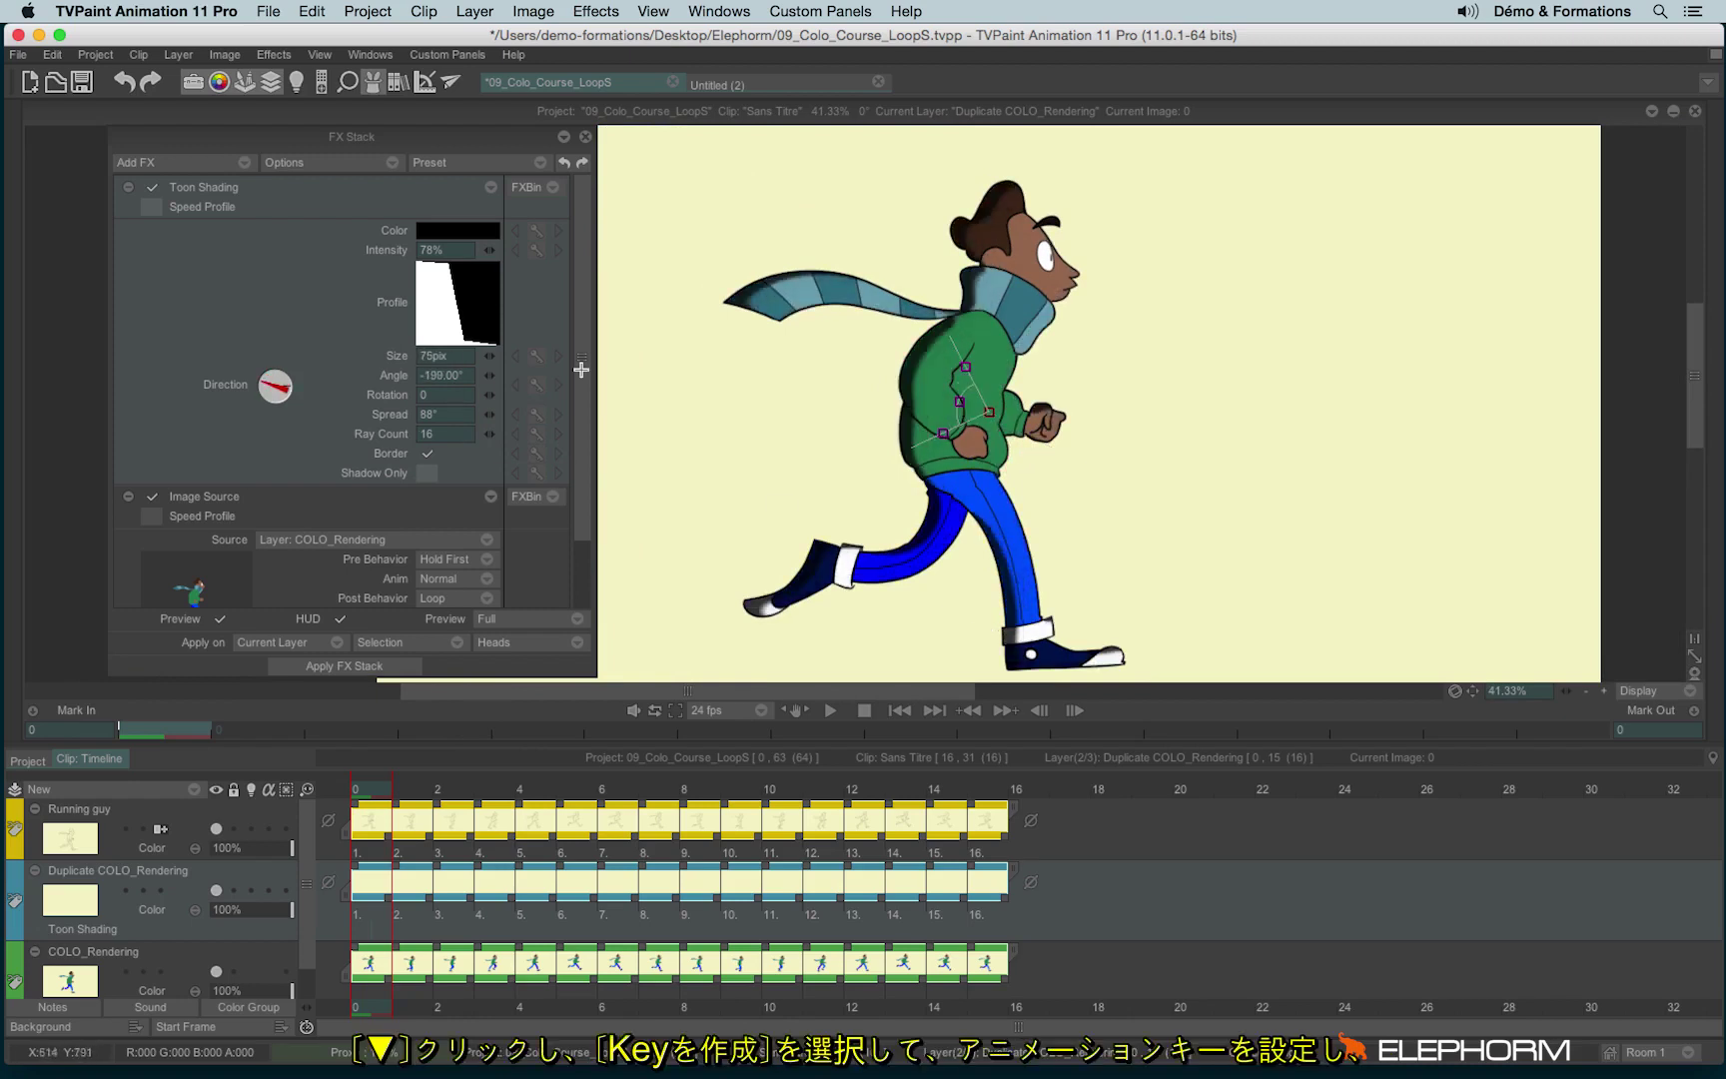
click(491, 188)
click(534, 224)
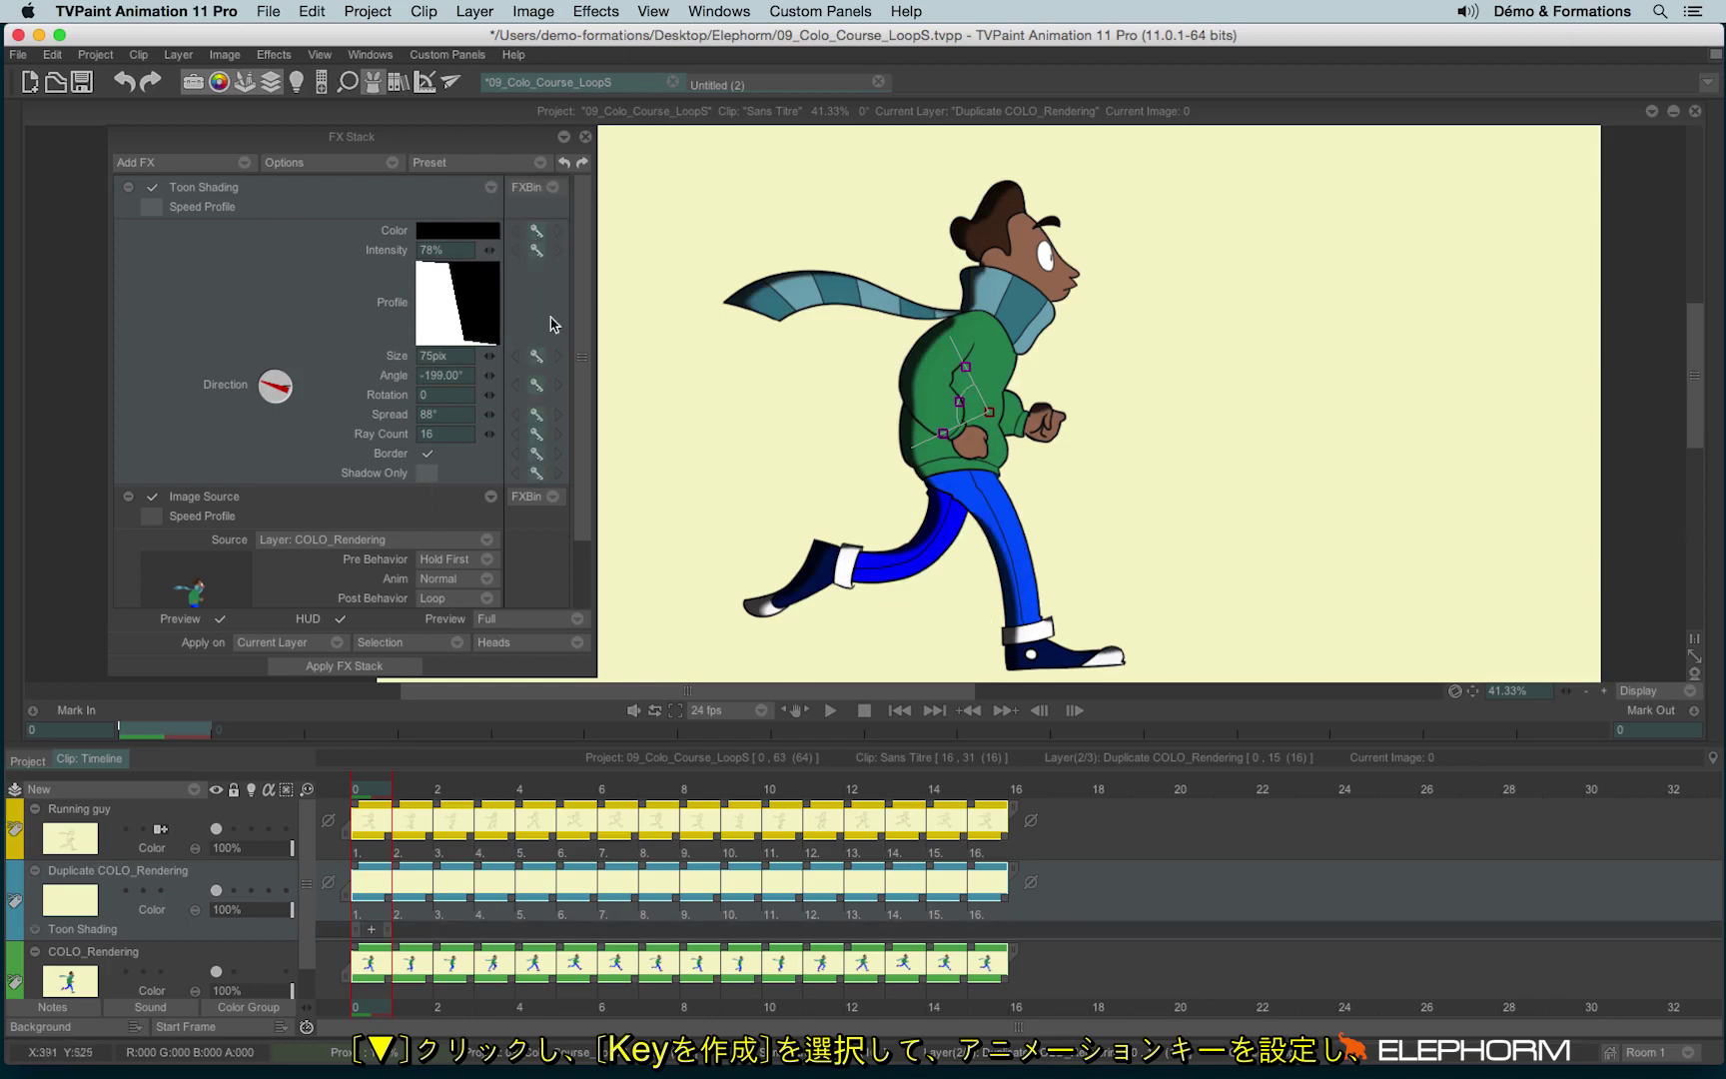
Change the shading size and angle at frame 15, then compare the frame 0 and 15 keys.
click(975, 795)
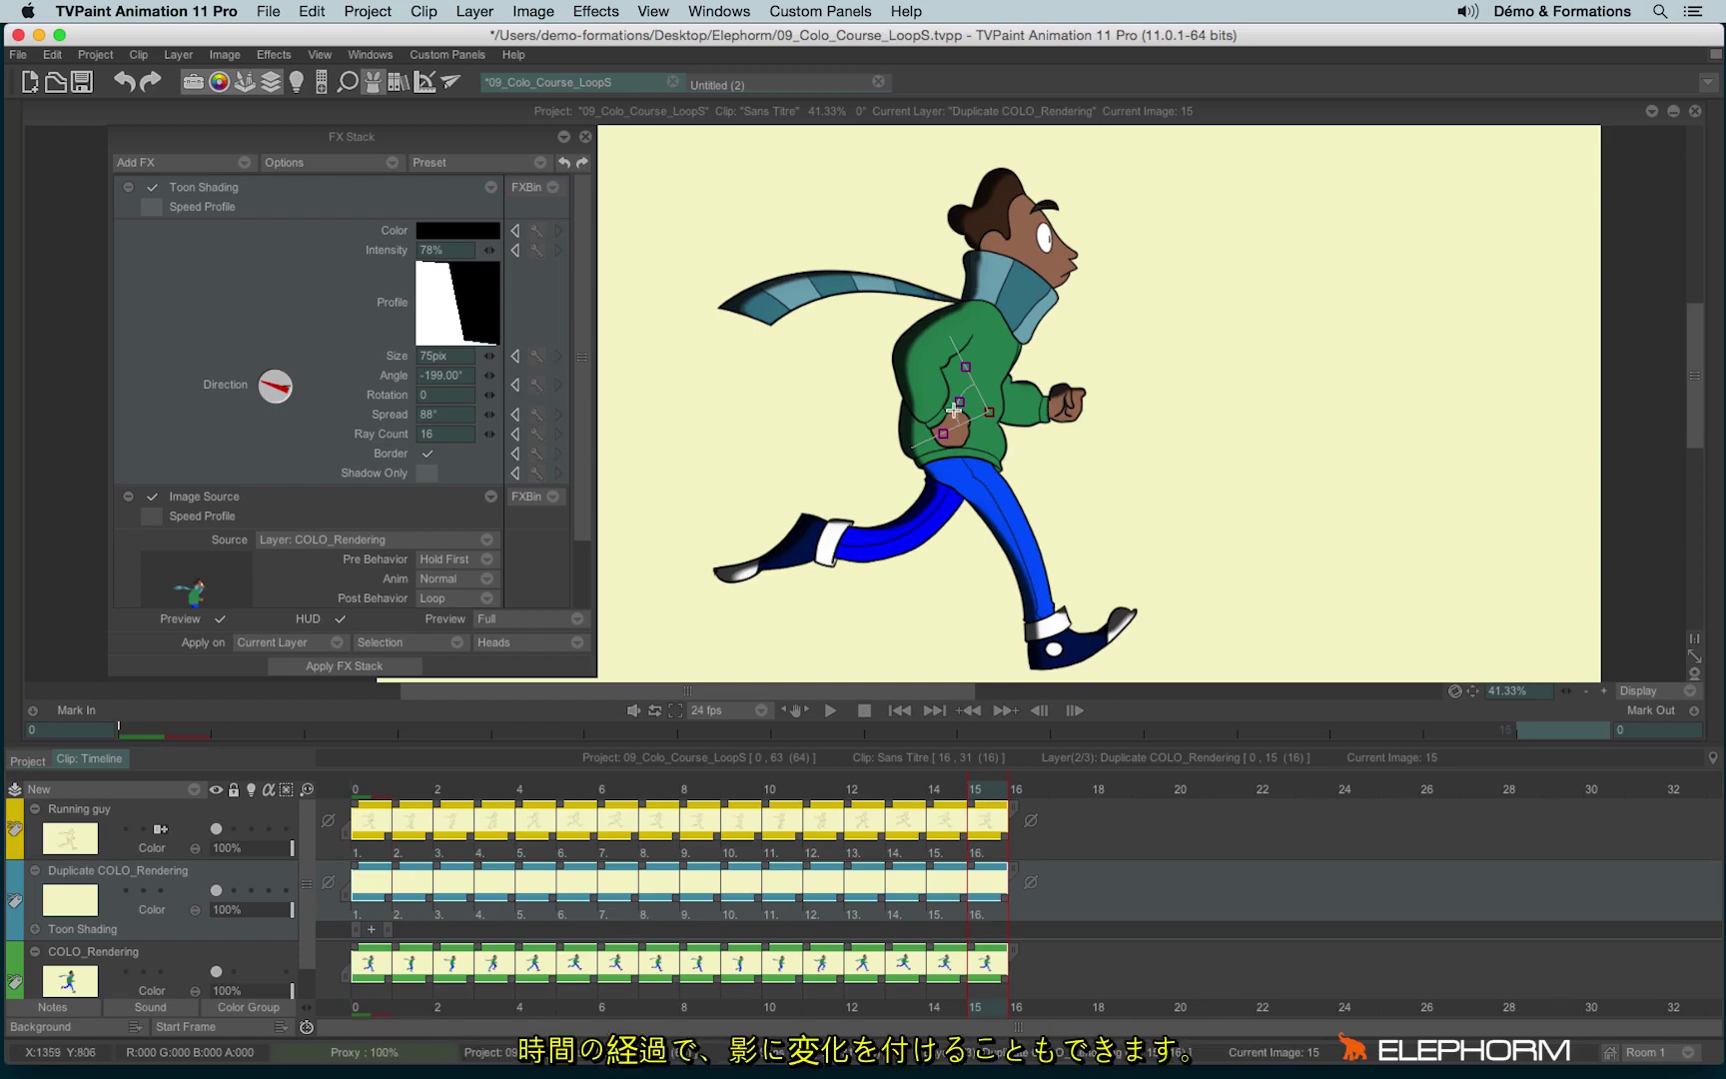
mouse_move(949, 406)
mouse_down()
mouse_move(961, 437)
mouse_move(1022, 415)
mouse_up()
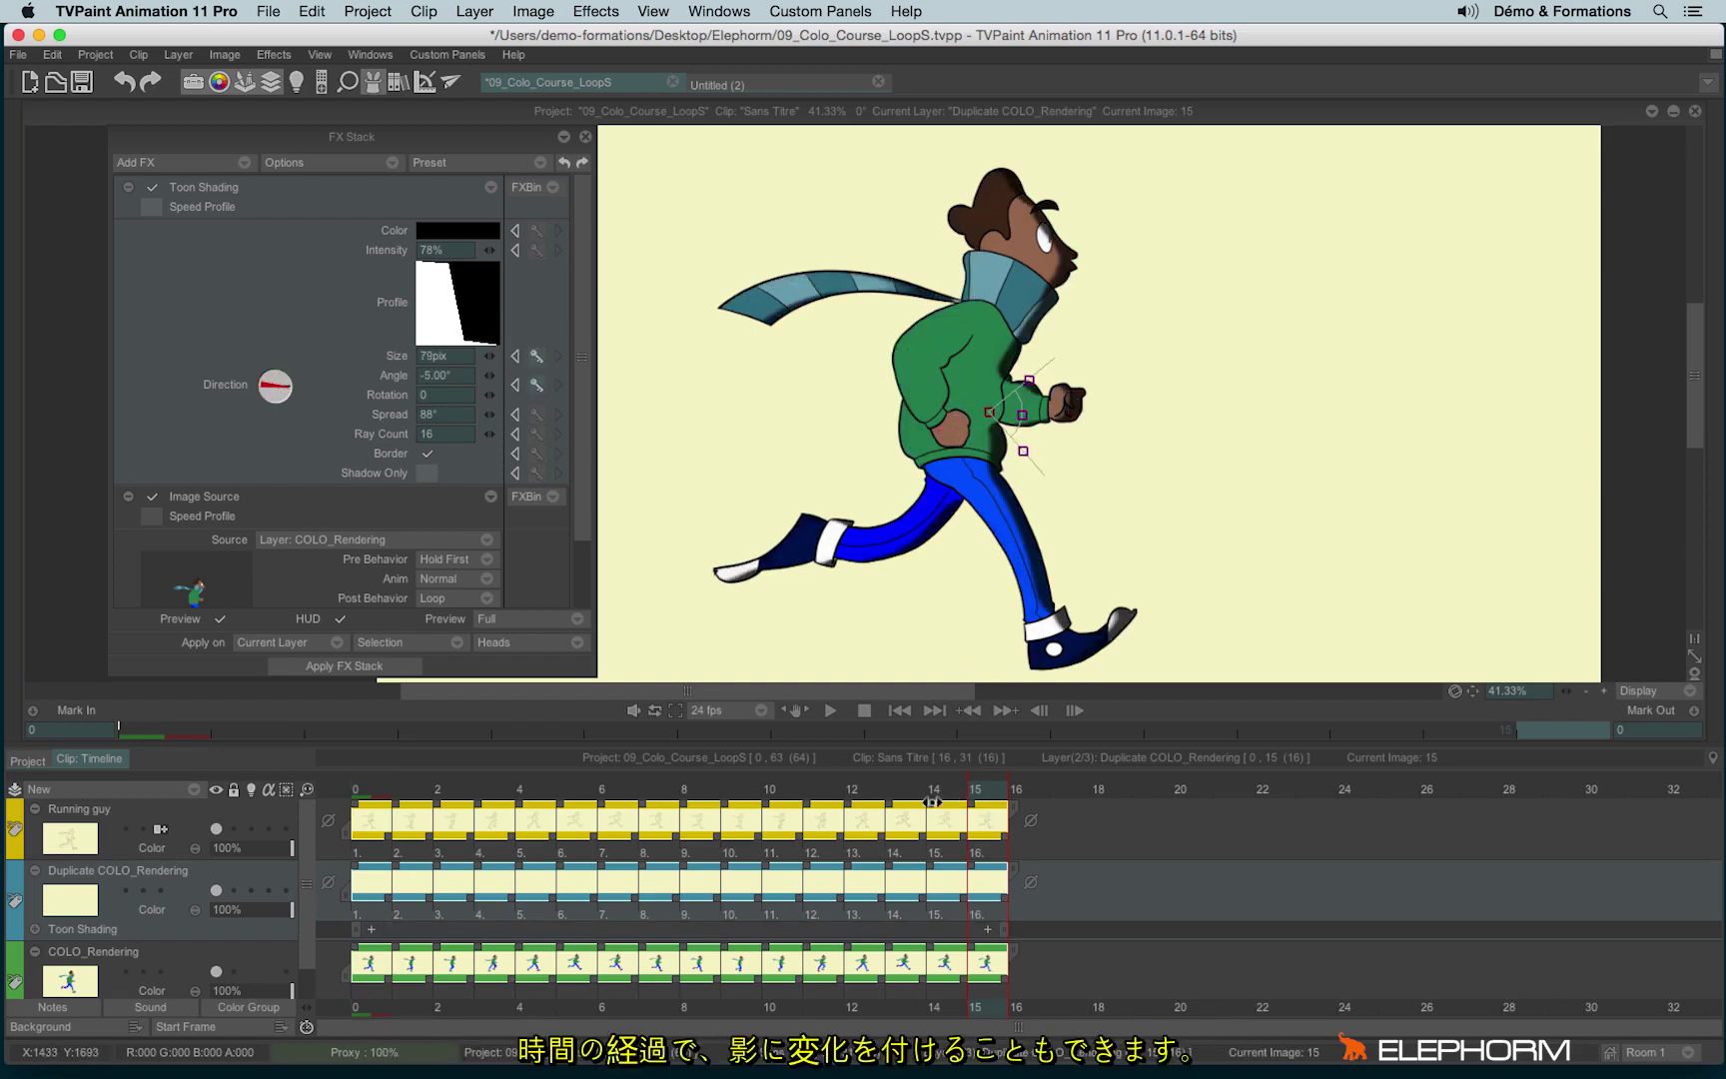
drag(985, 792, 812, 799)
mouse_move(556, 821)
mouse_down()
mouse_move(358, 791)
mouse_move(400, 791)
mouse_up()
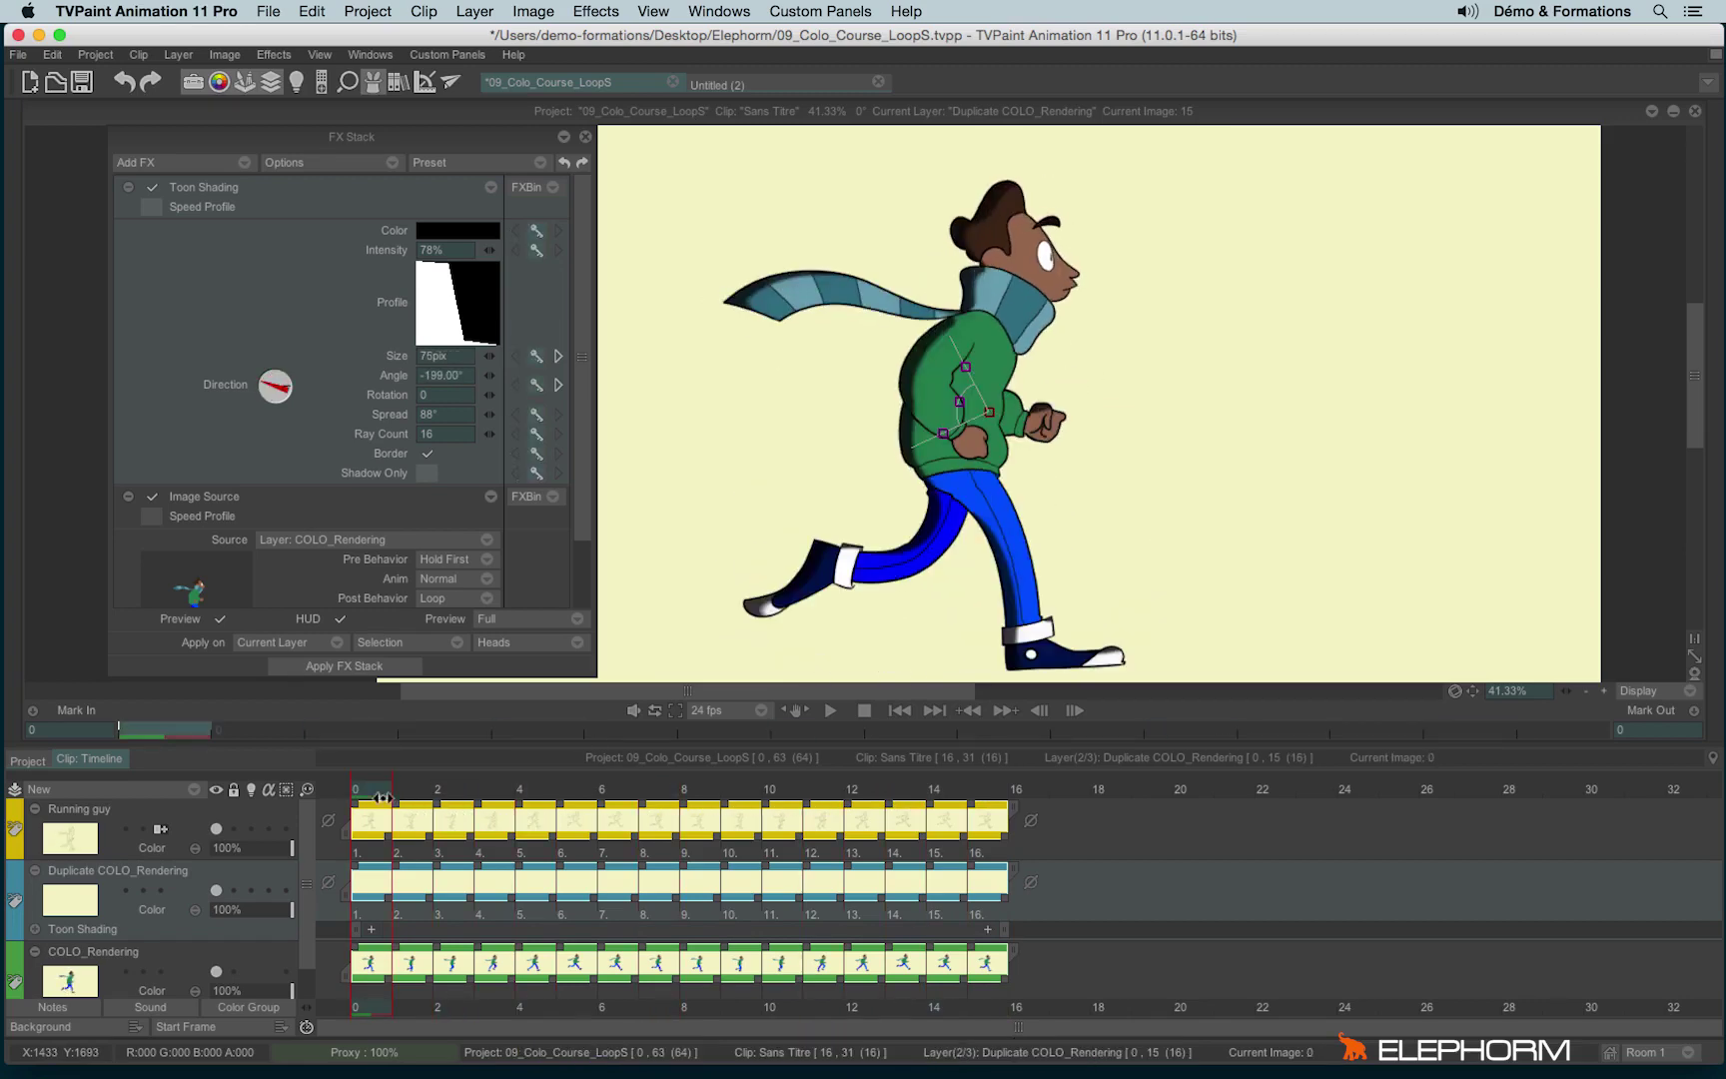
click(556, 386)
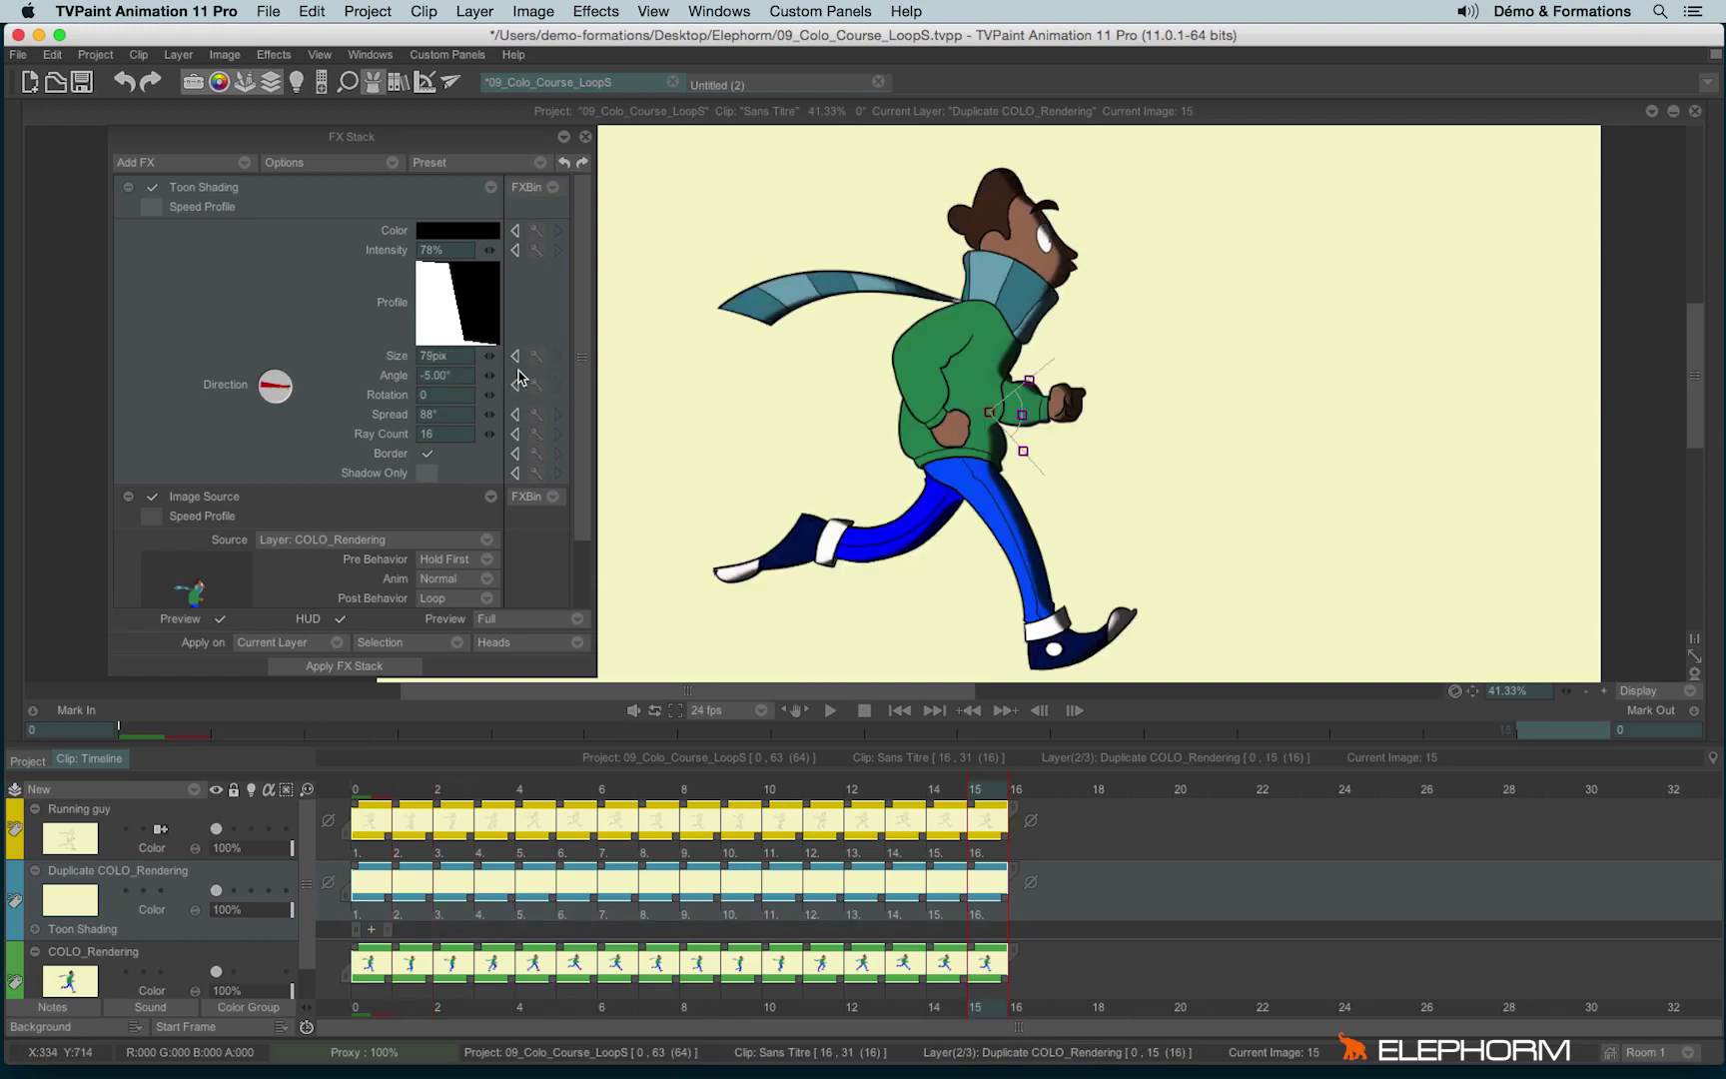
click(515, 384)
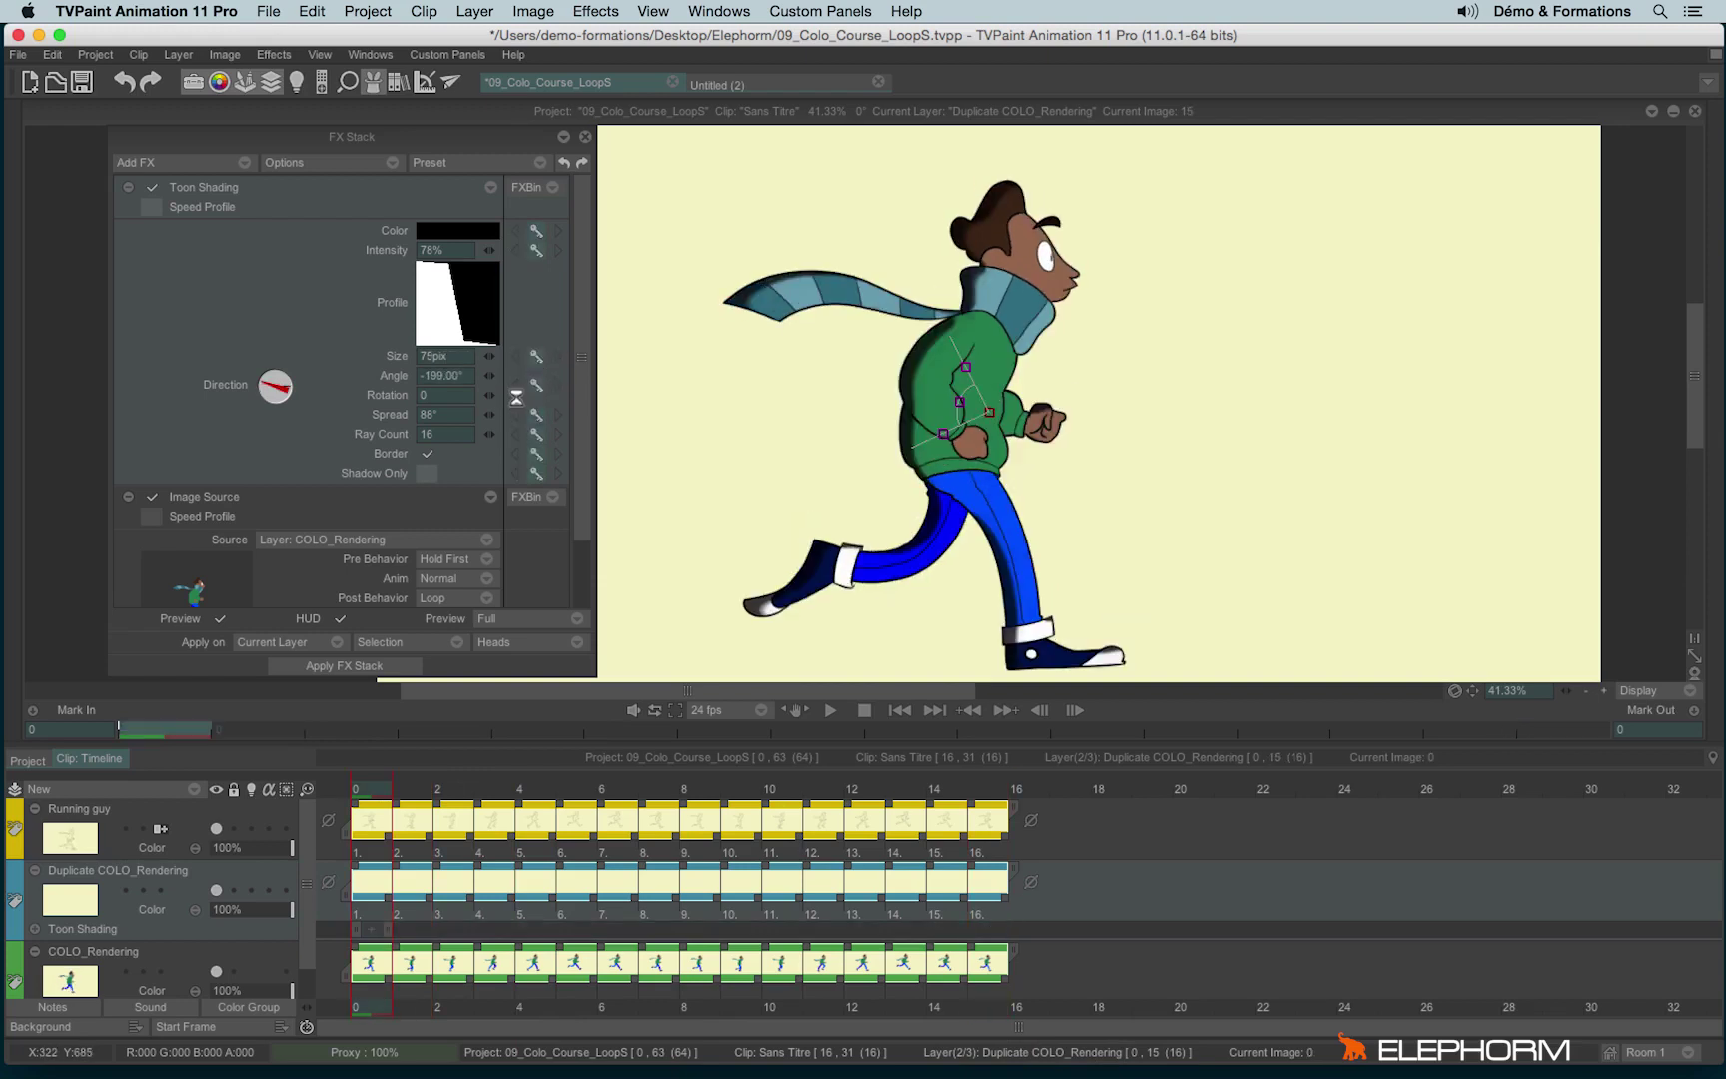
Delete the Toon Shading keys, test Apply FX Stack on frame 1, then undo it.
click(491, 187)
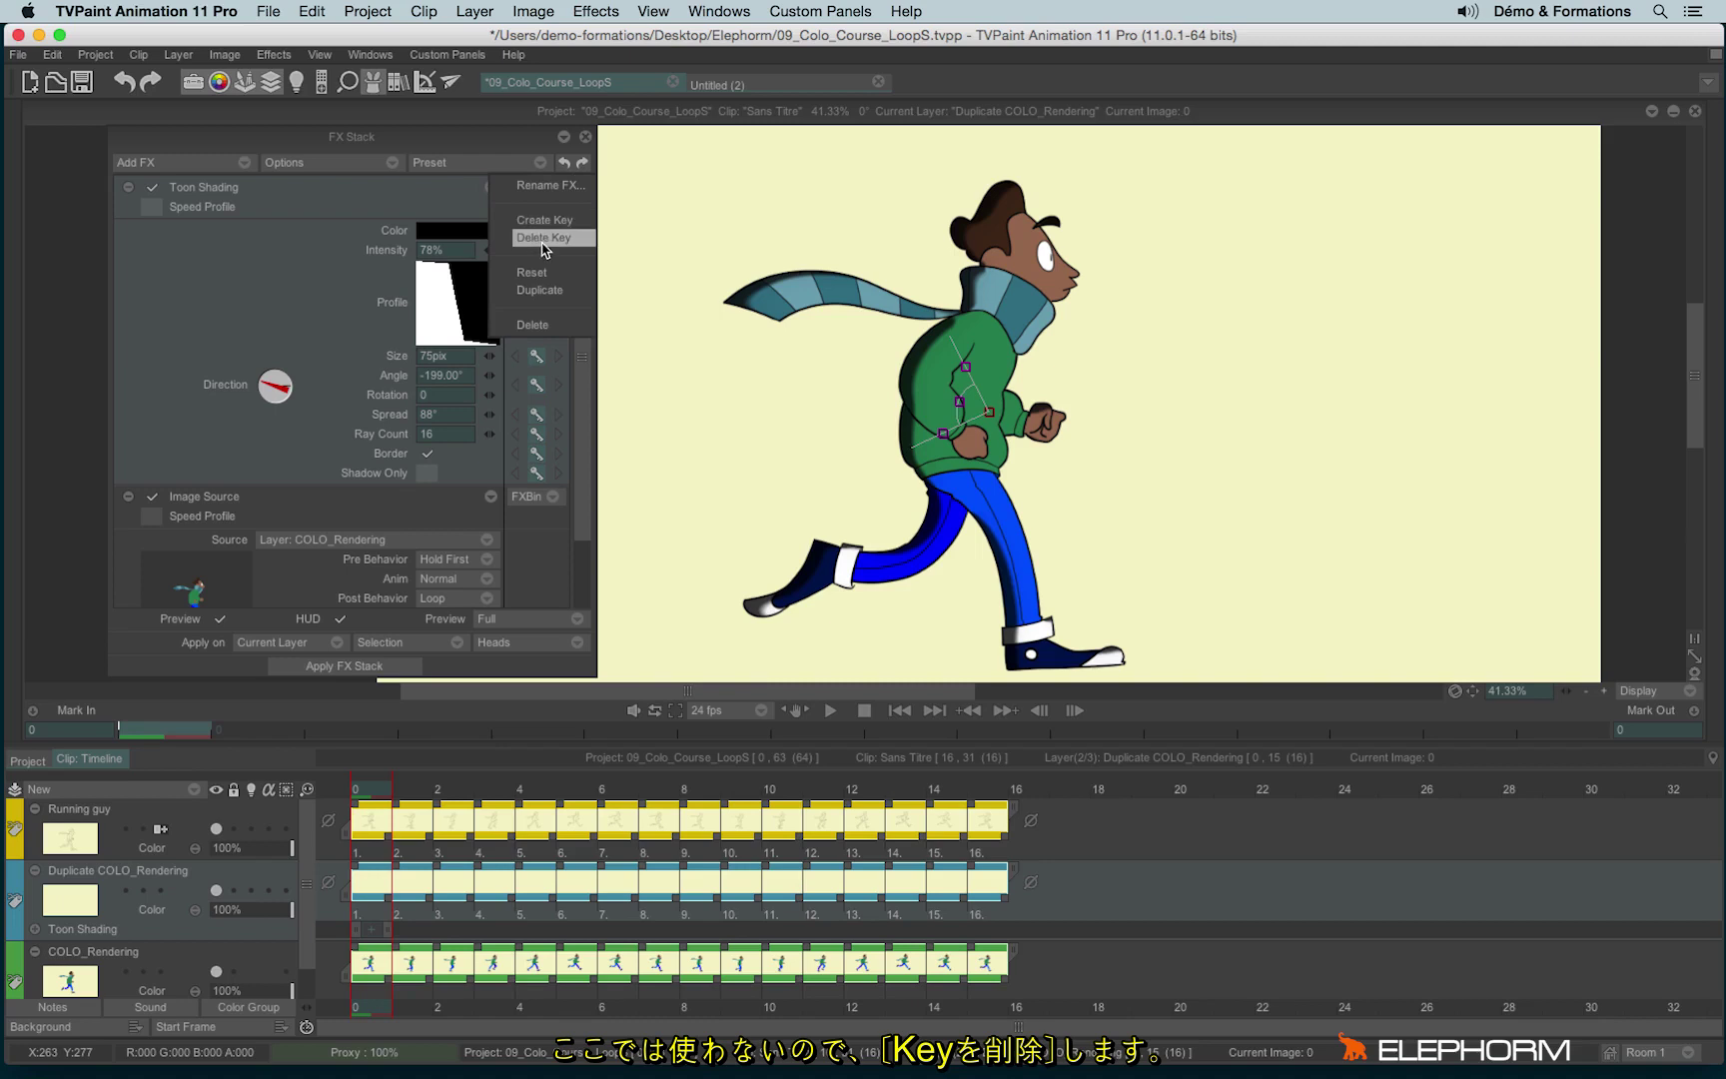
click(561, 245)
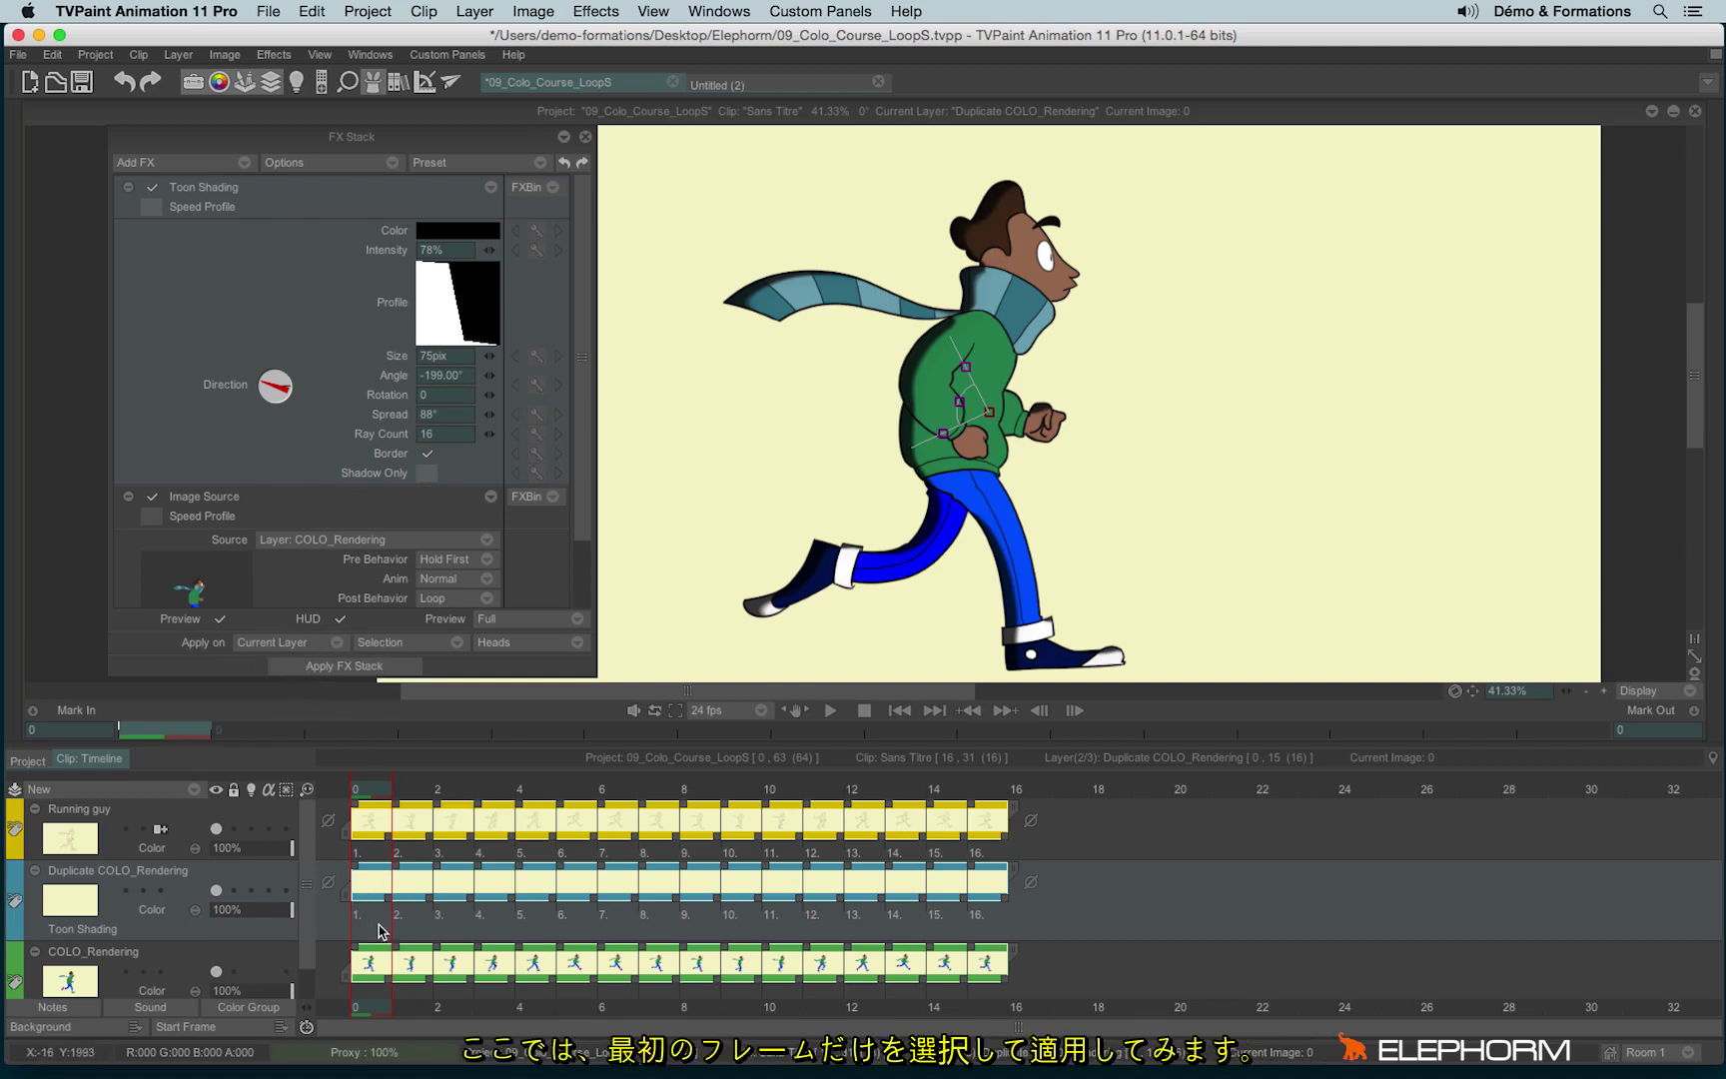
click(287, 666)
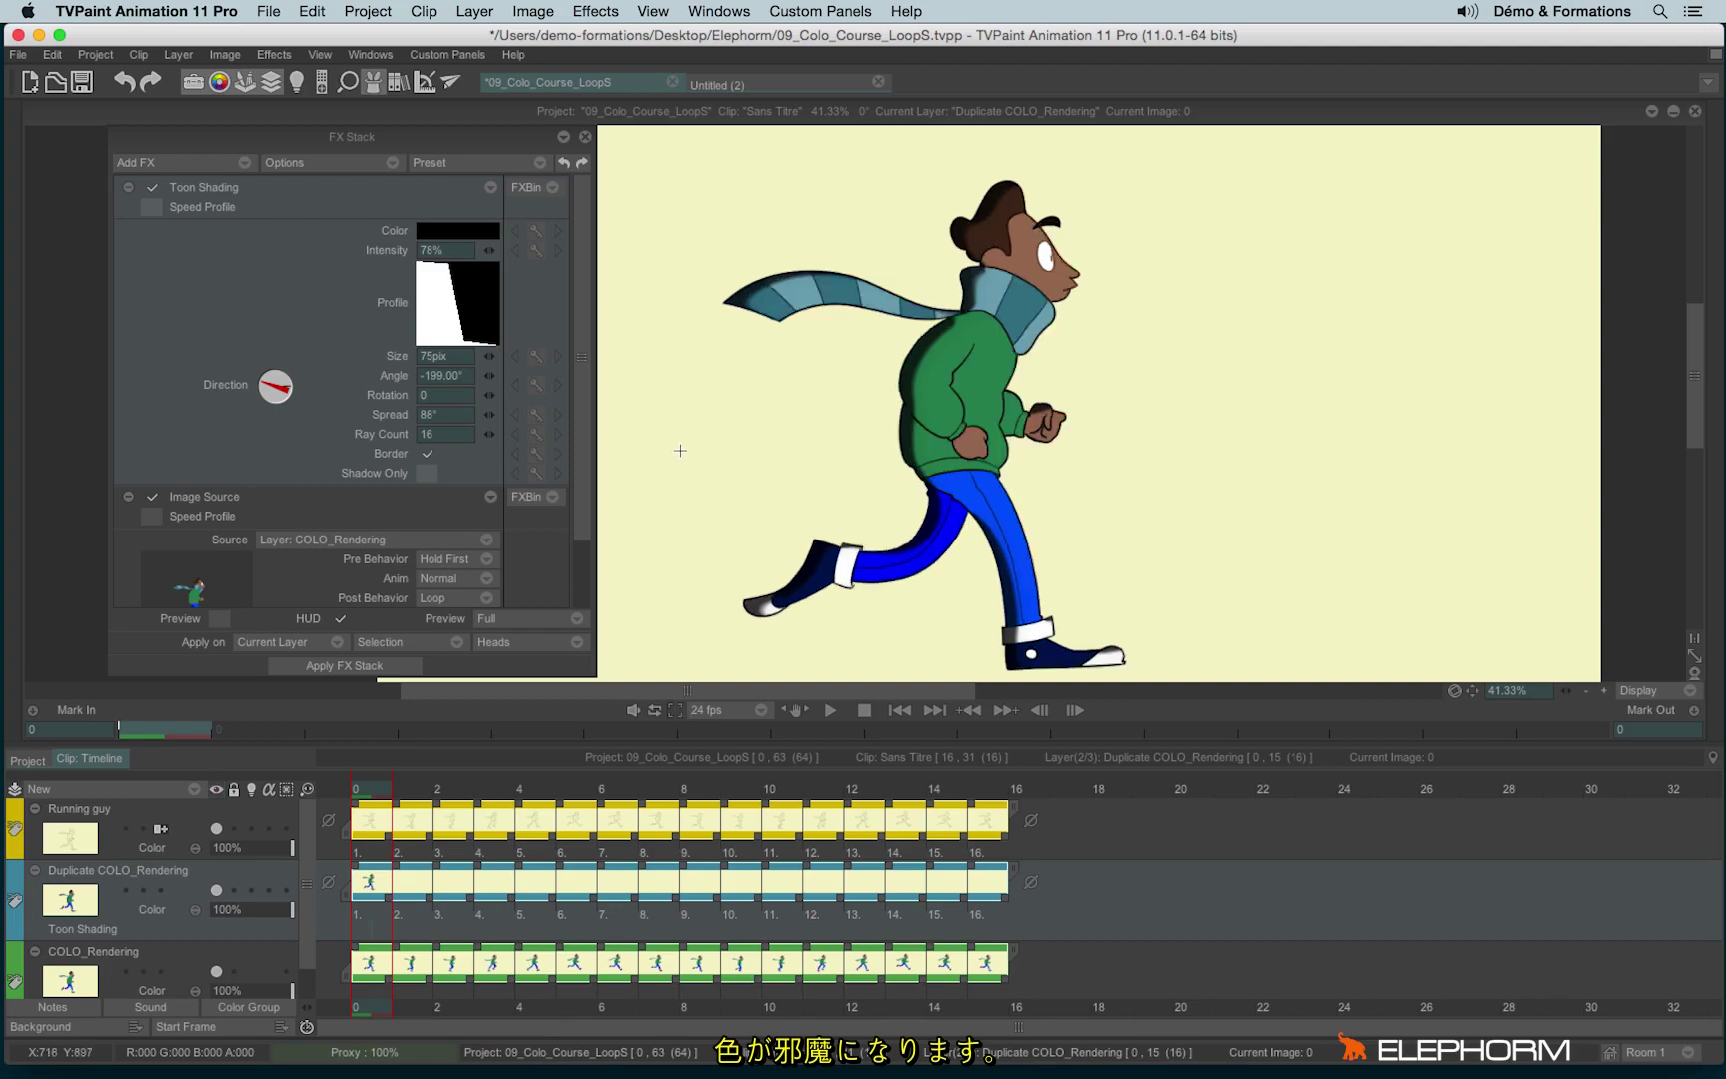
click(124, 83)
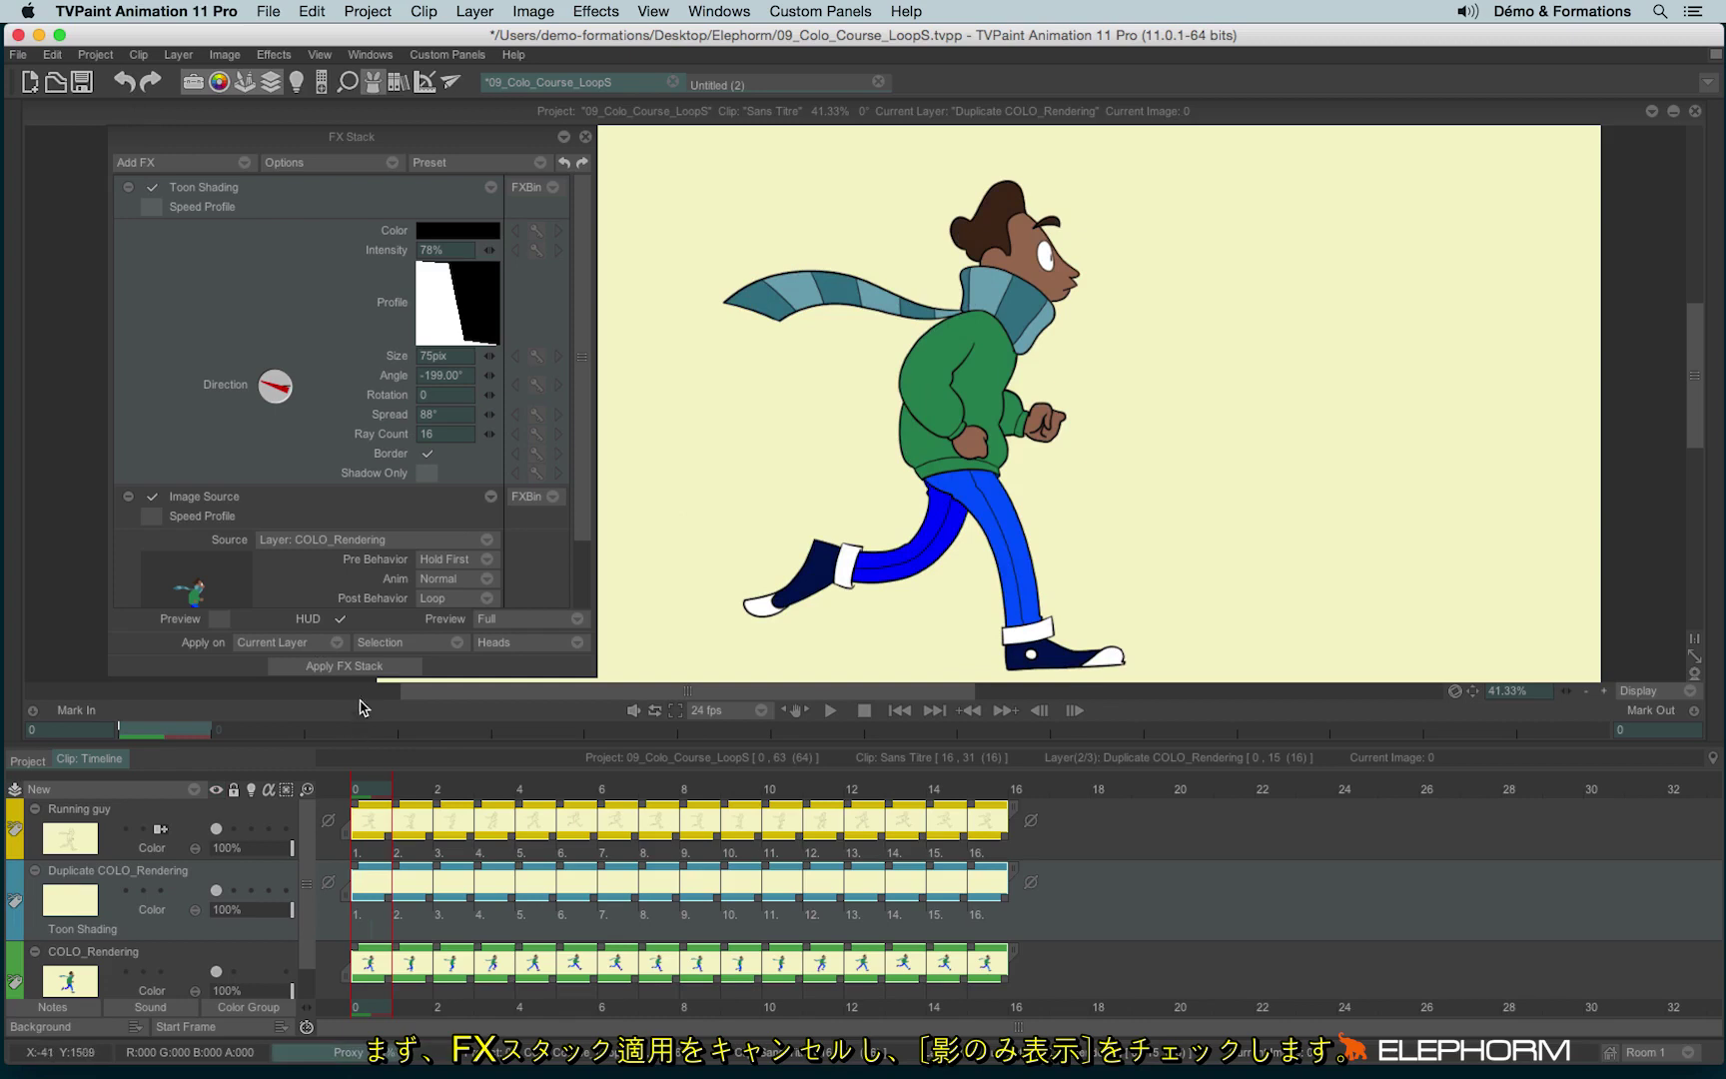
Enable Shadow Only and Preview, then apply the FX stack to all instances.
click(427, 473)
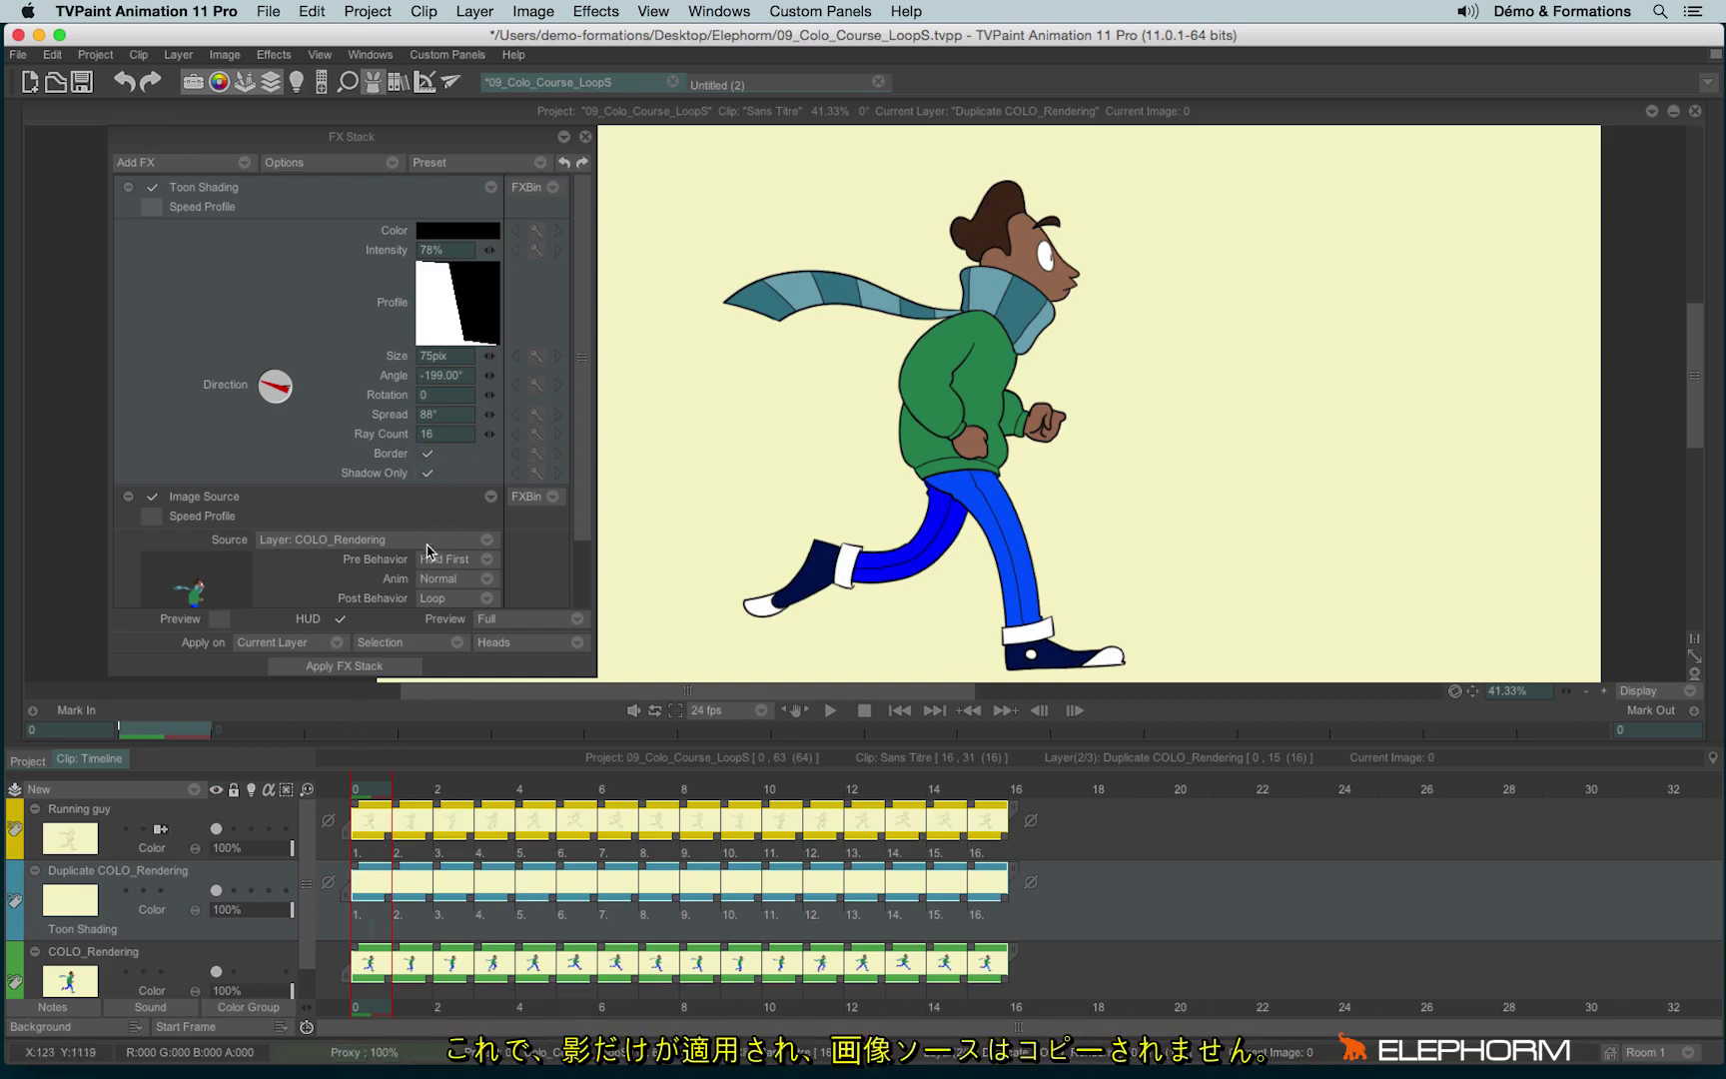
click(218, 620)
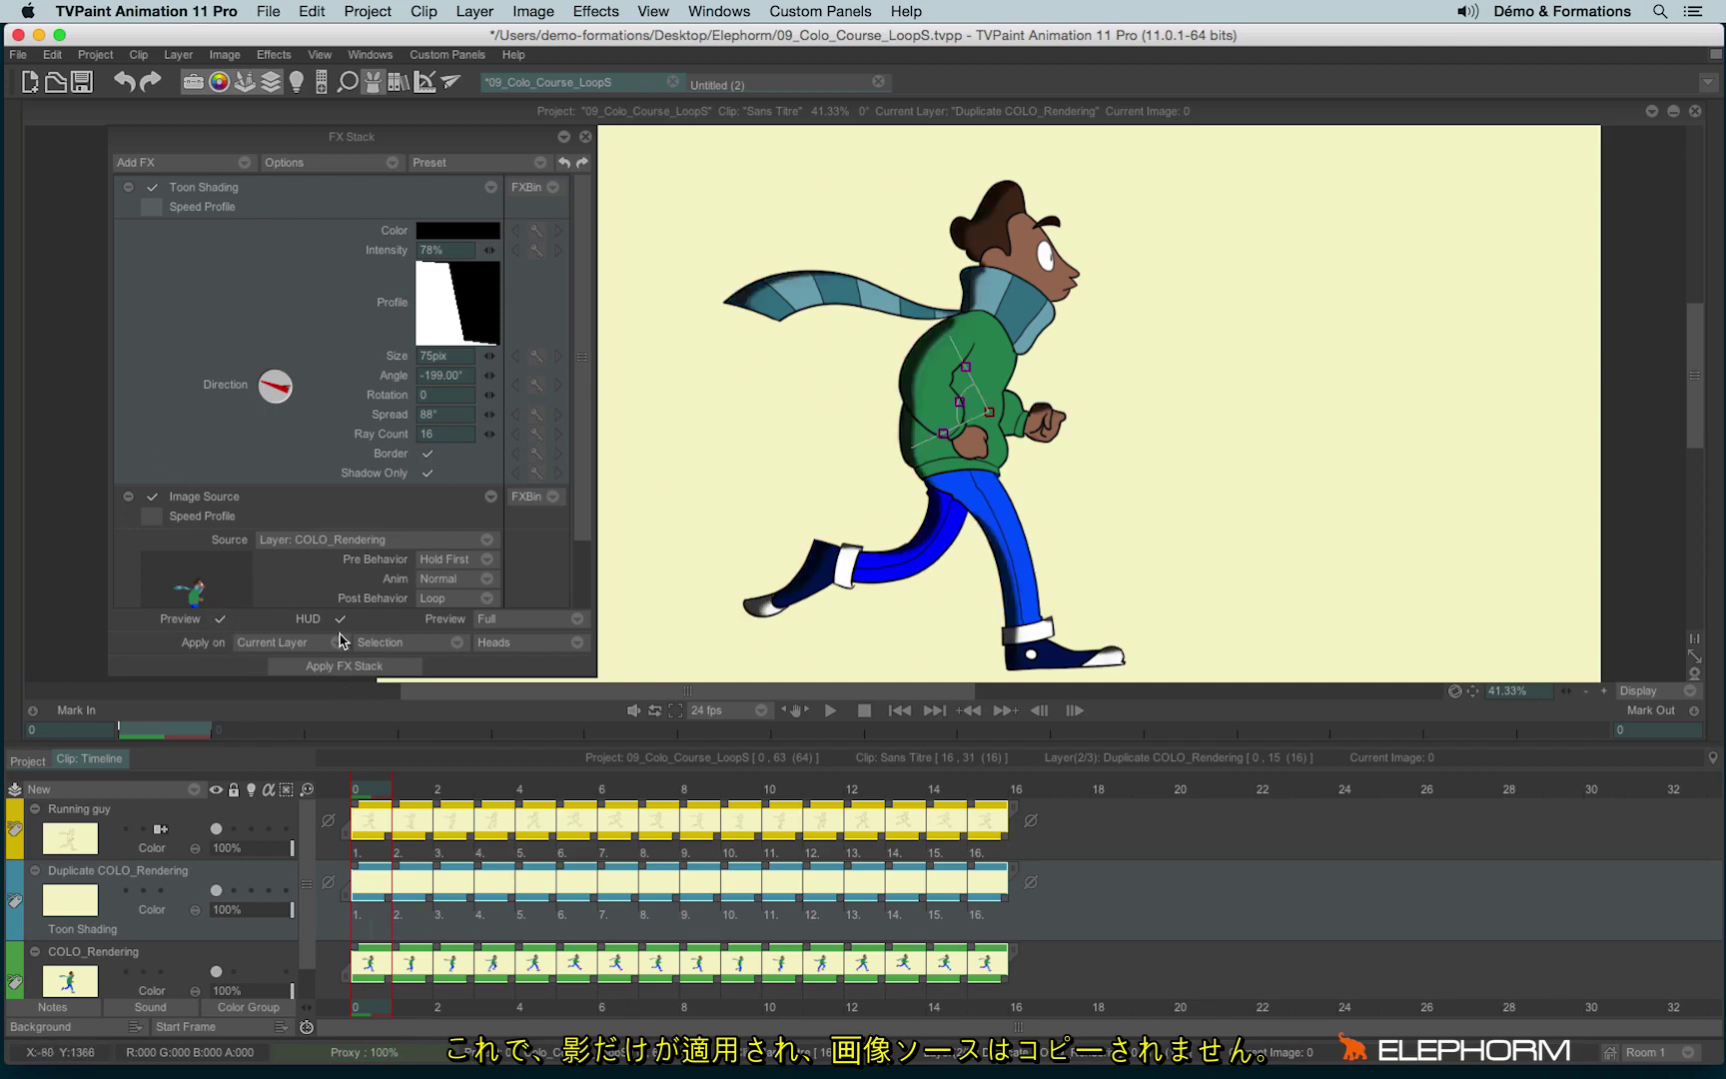
click(409, 643)
click(440, 664)
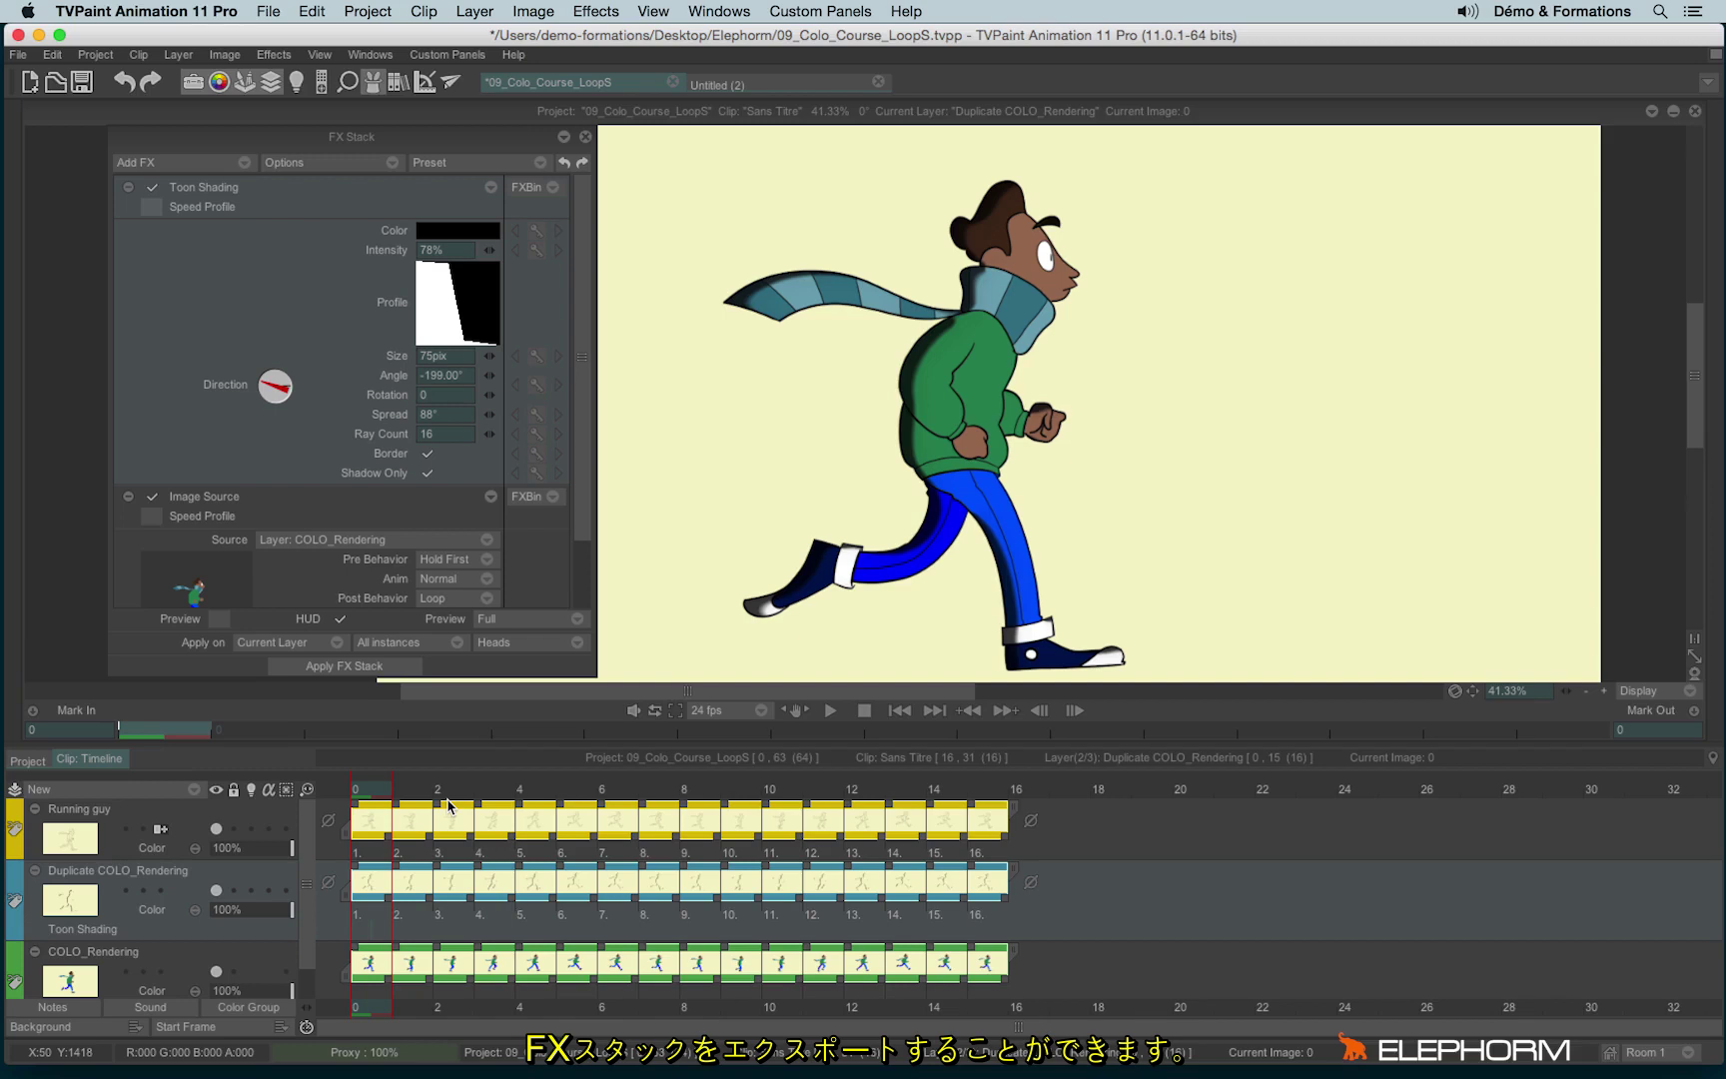
click(440, 163)
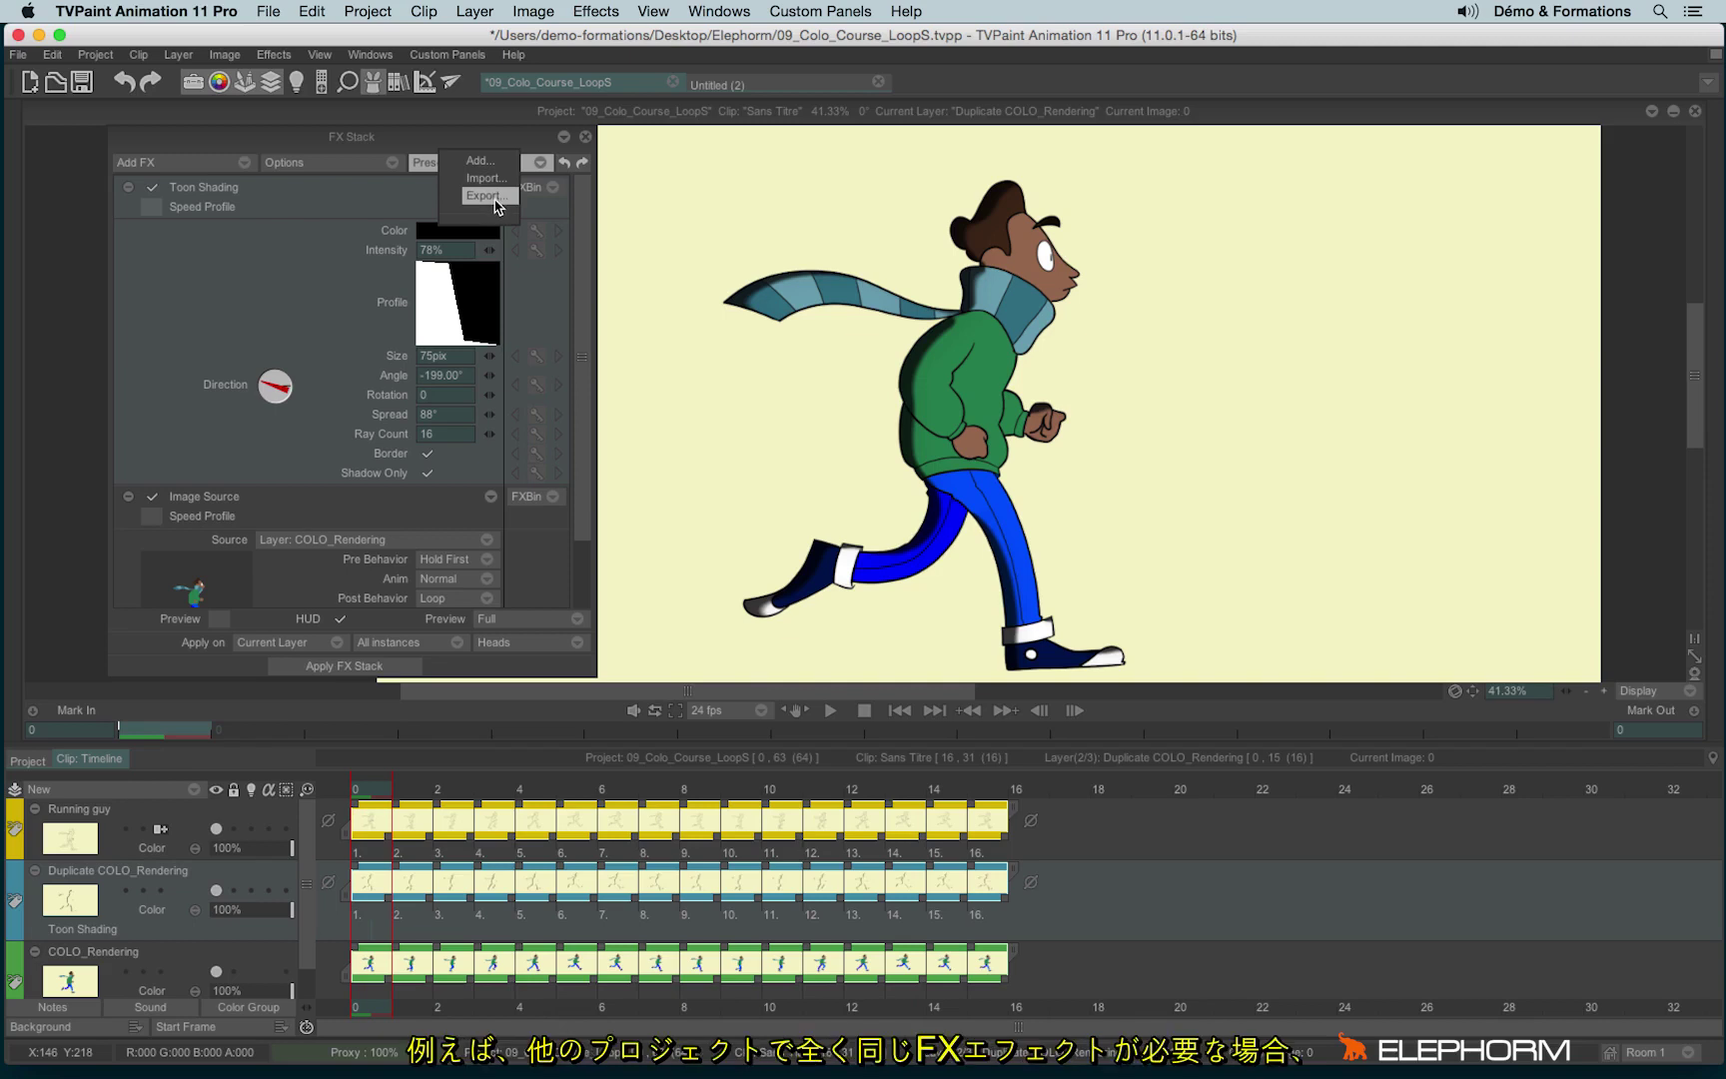
click(281, 262)
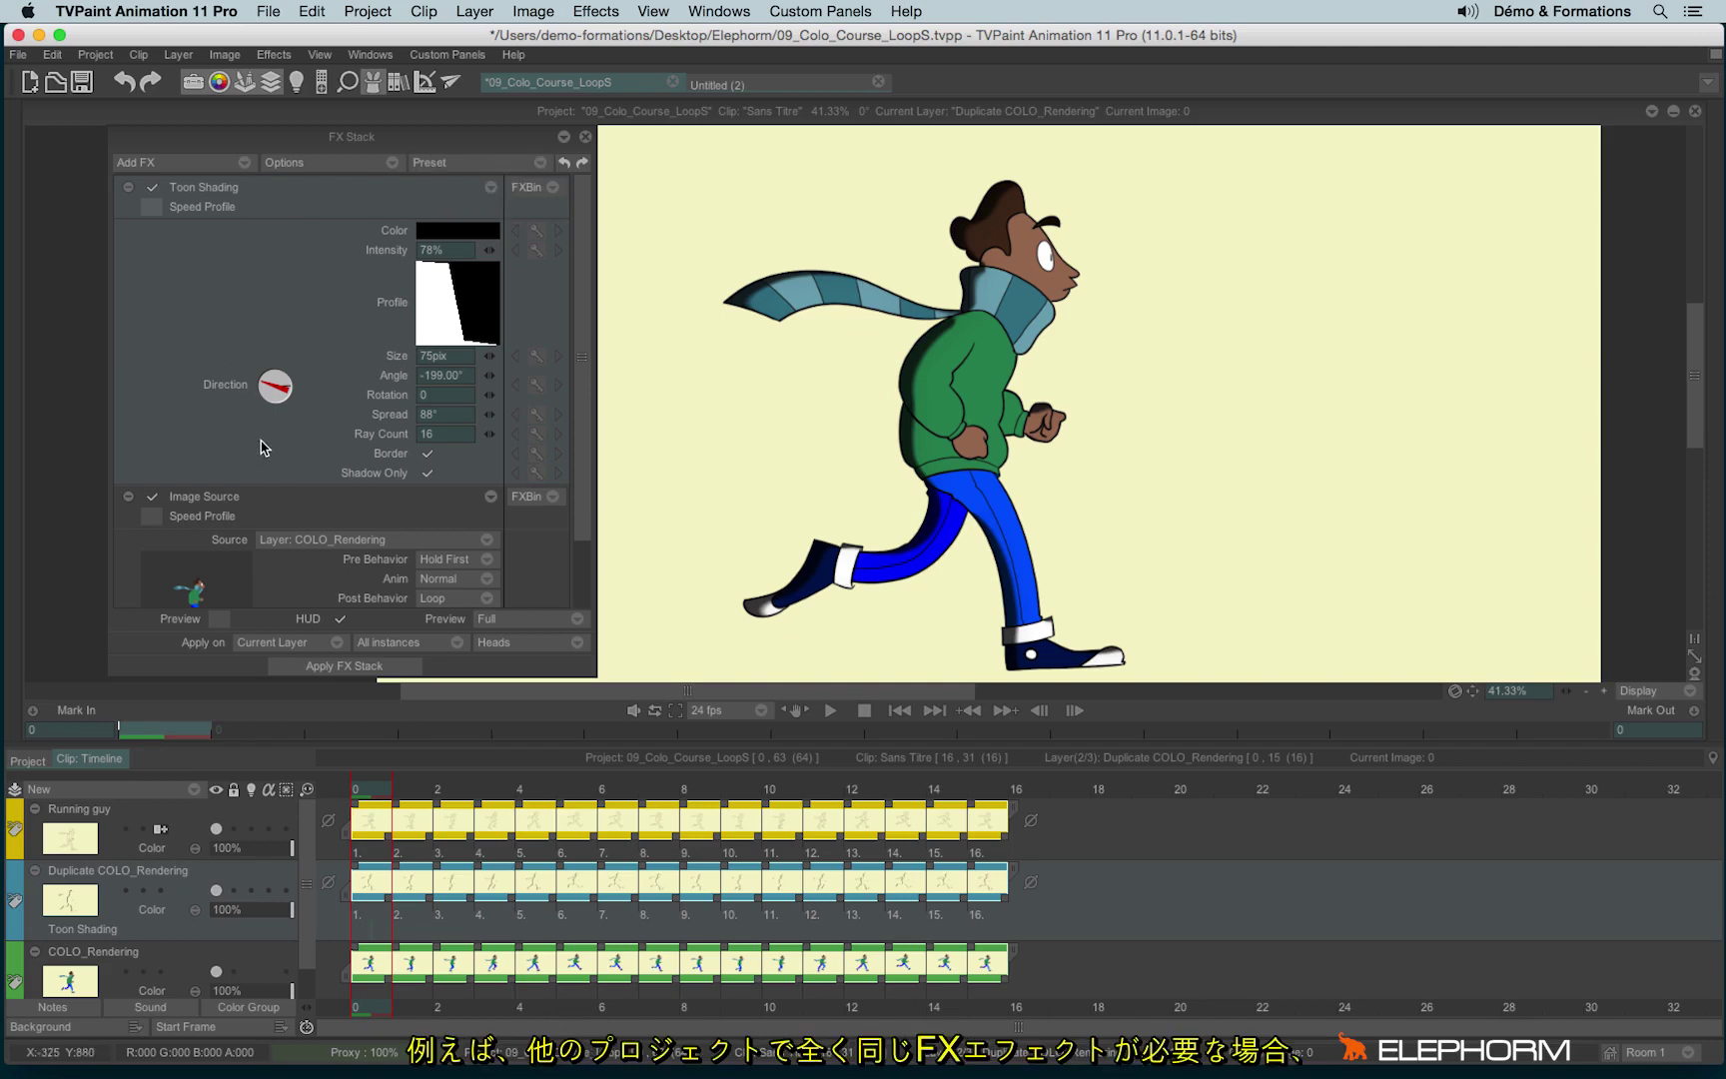
click(443, 163)
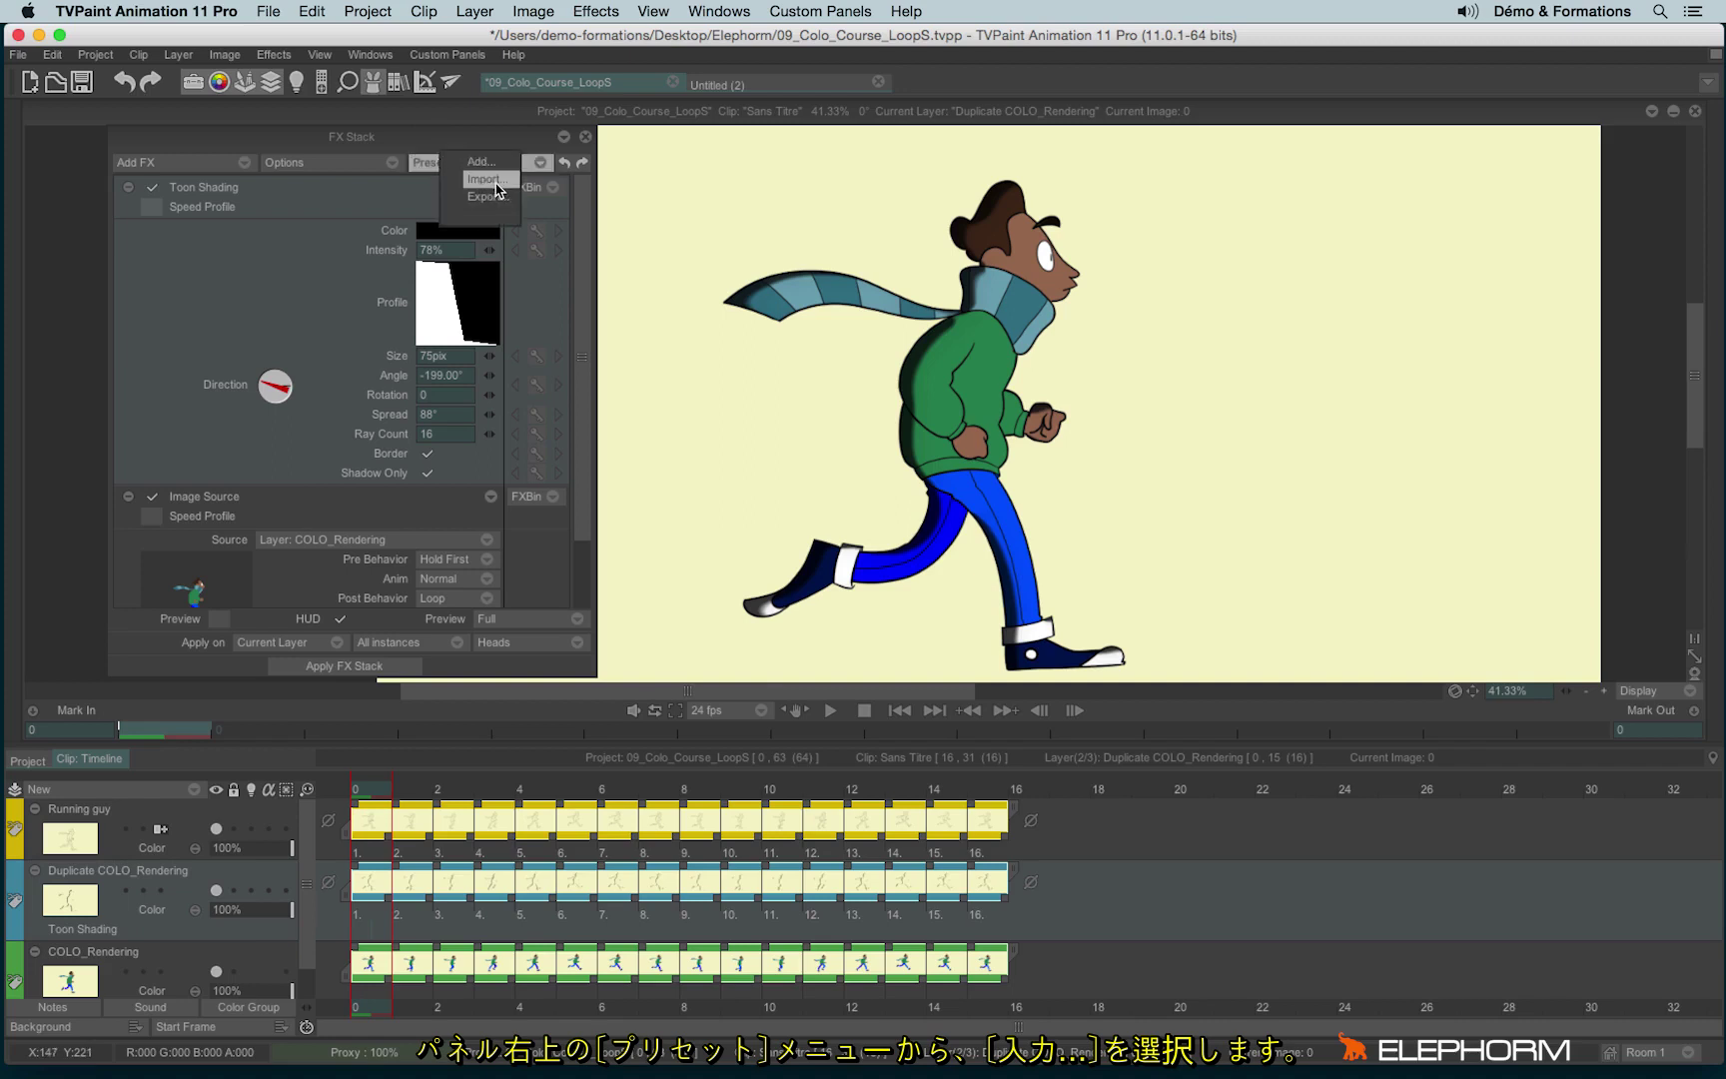
click(280, 380)
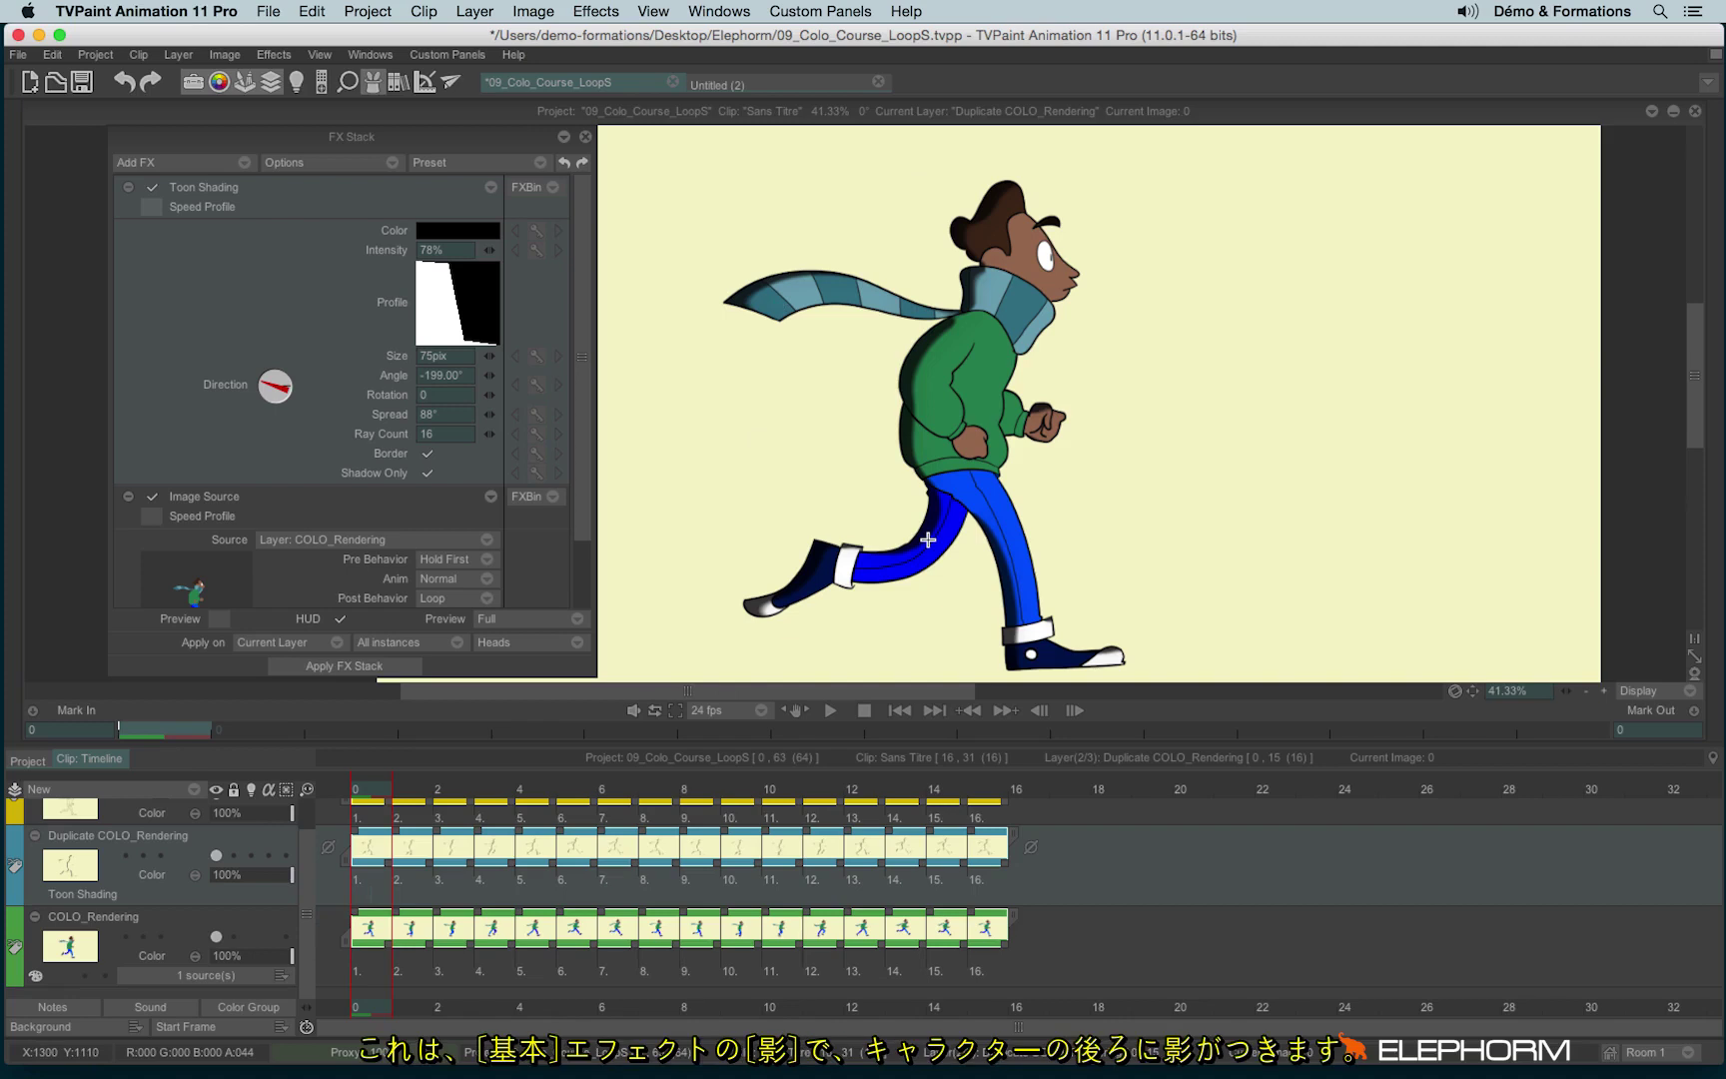
Create a Duplicate Structure layer and move it below COLO_Rendering.
click(166, 794)
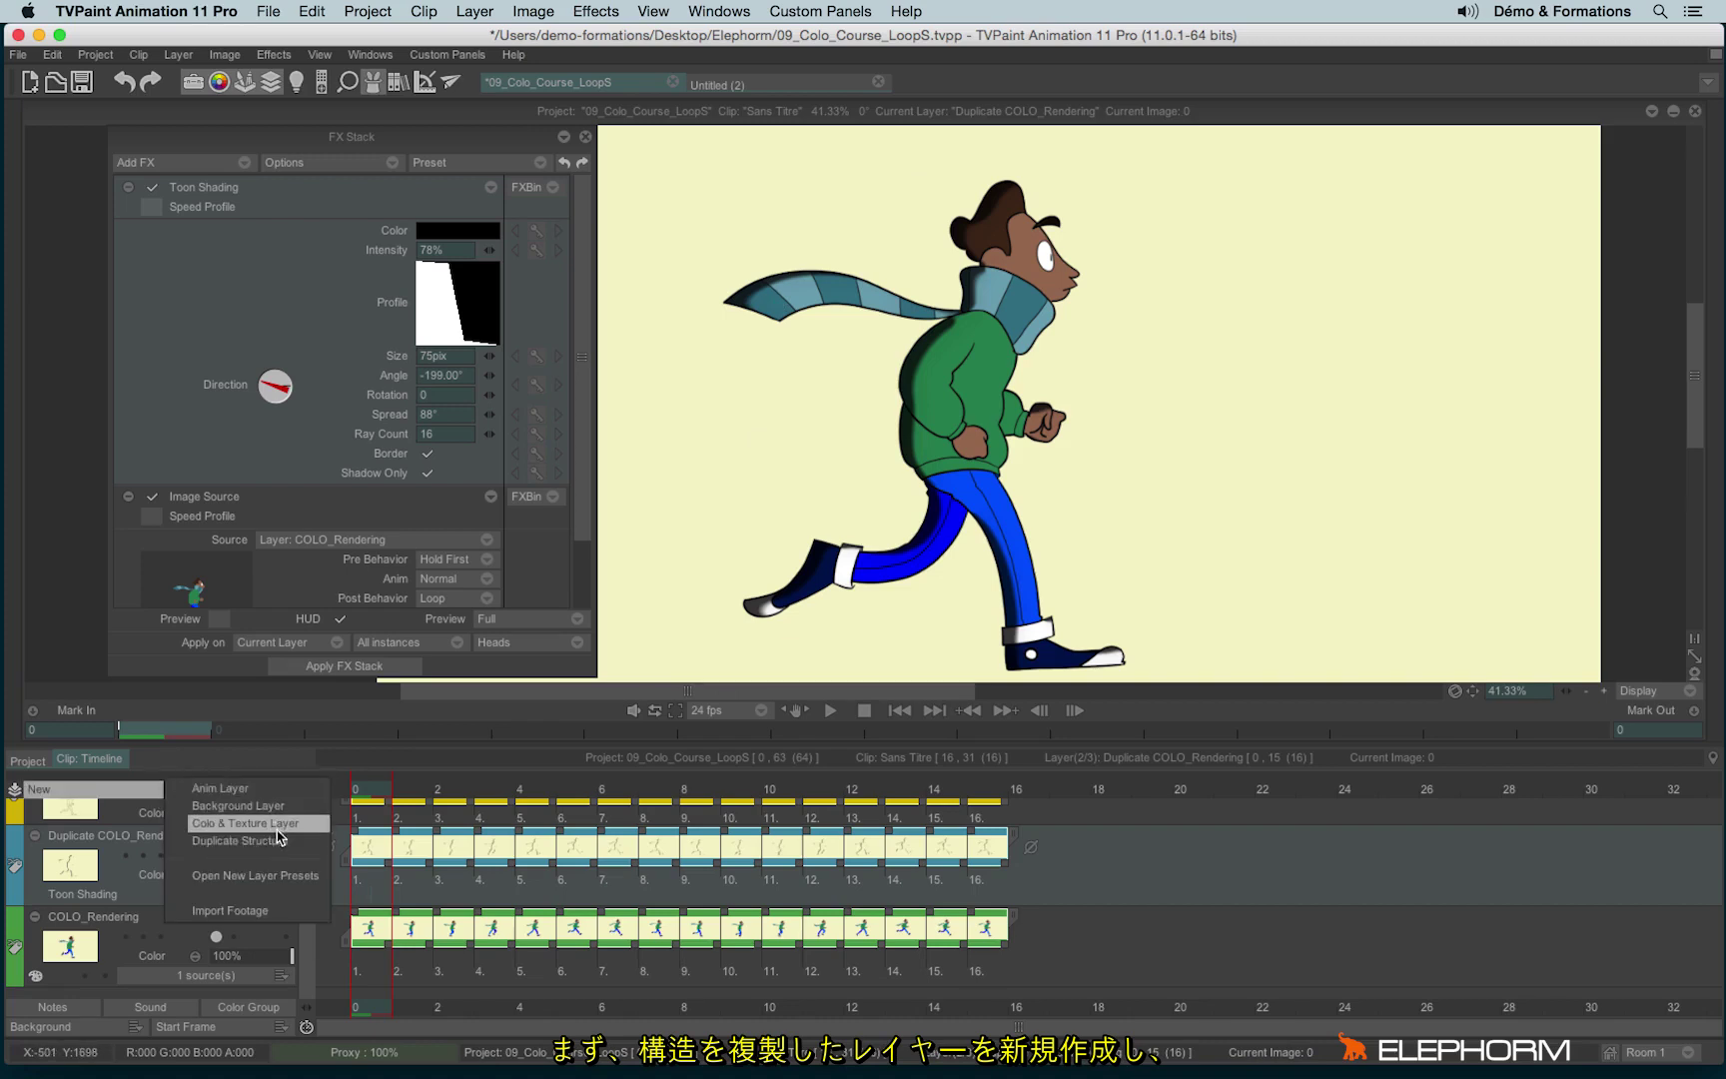
click(266, 844)
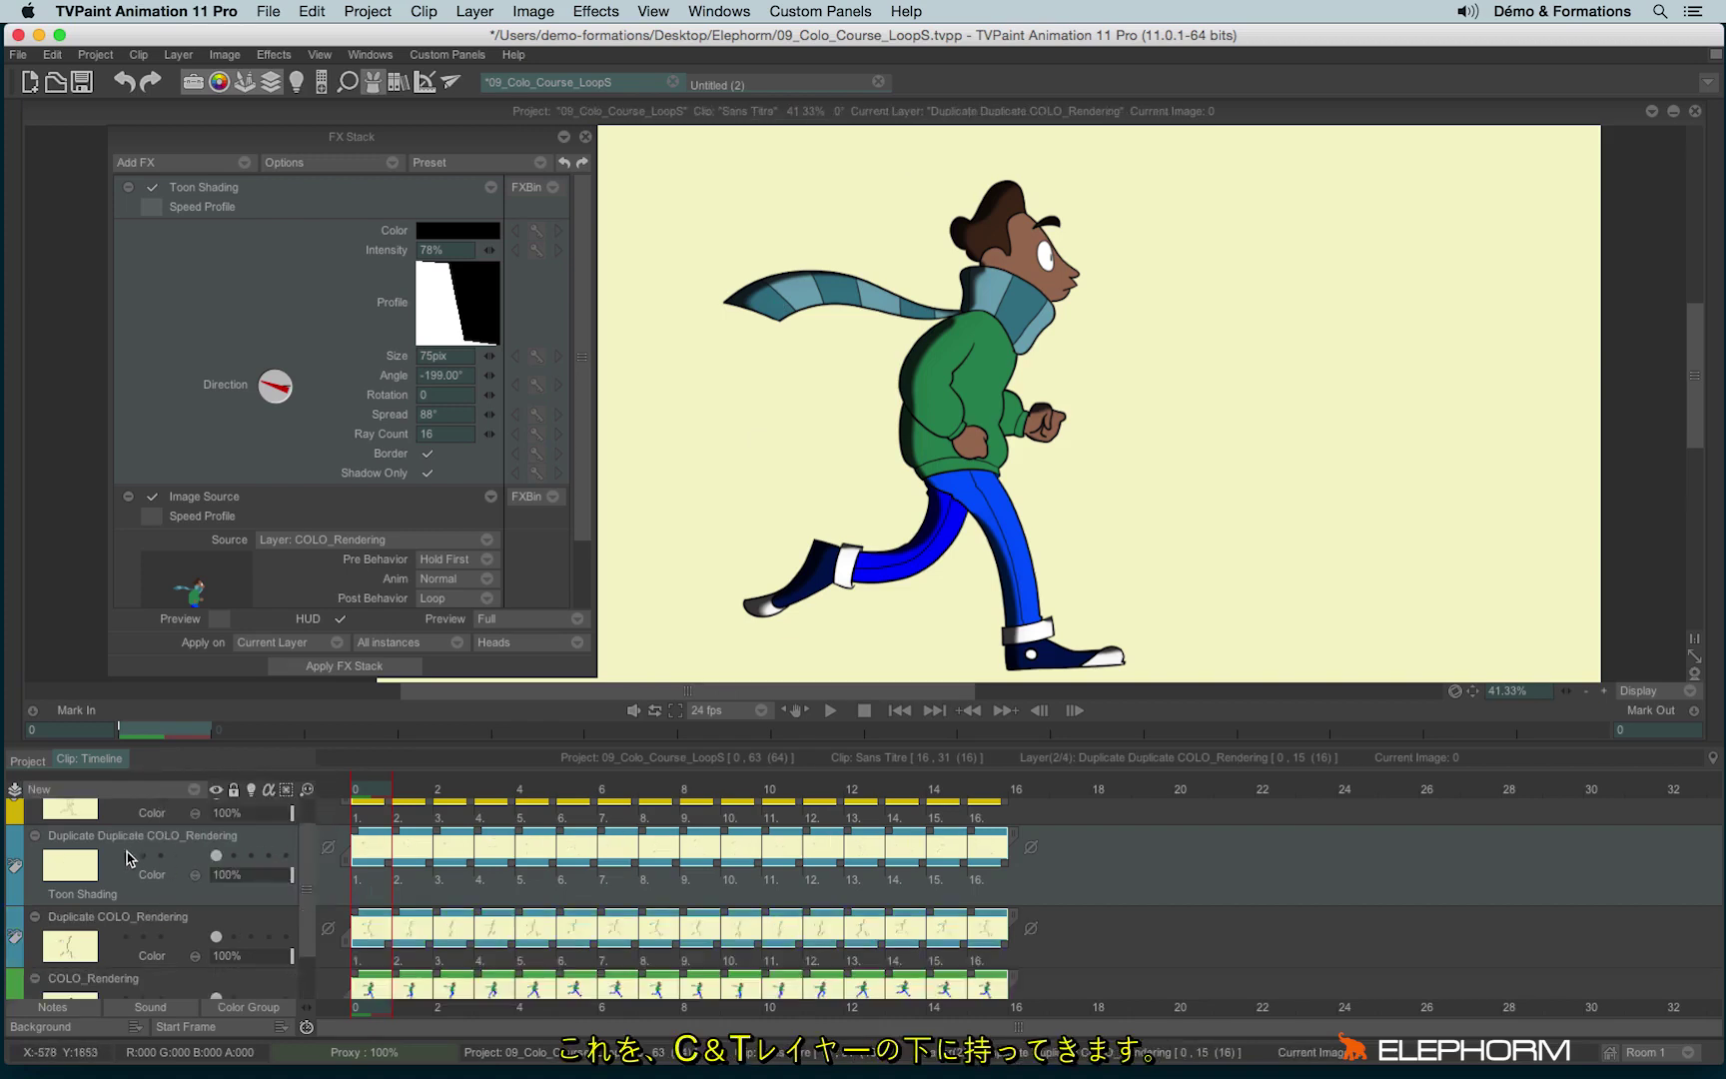
mouse_move(142, 923)
mouse_down()
mouse_move(138, 1028)
mouse_move(141, 995)
mouse_up()
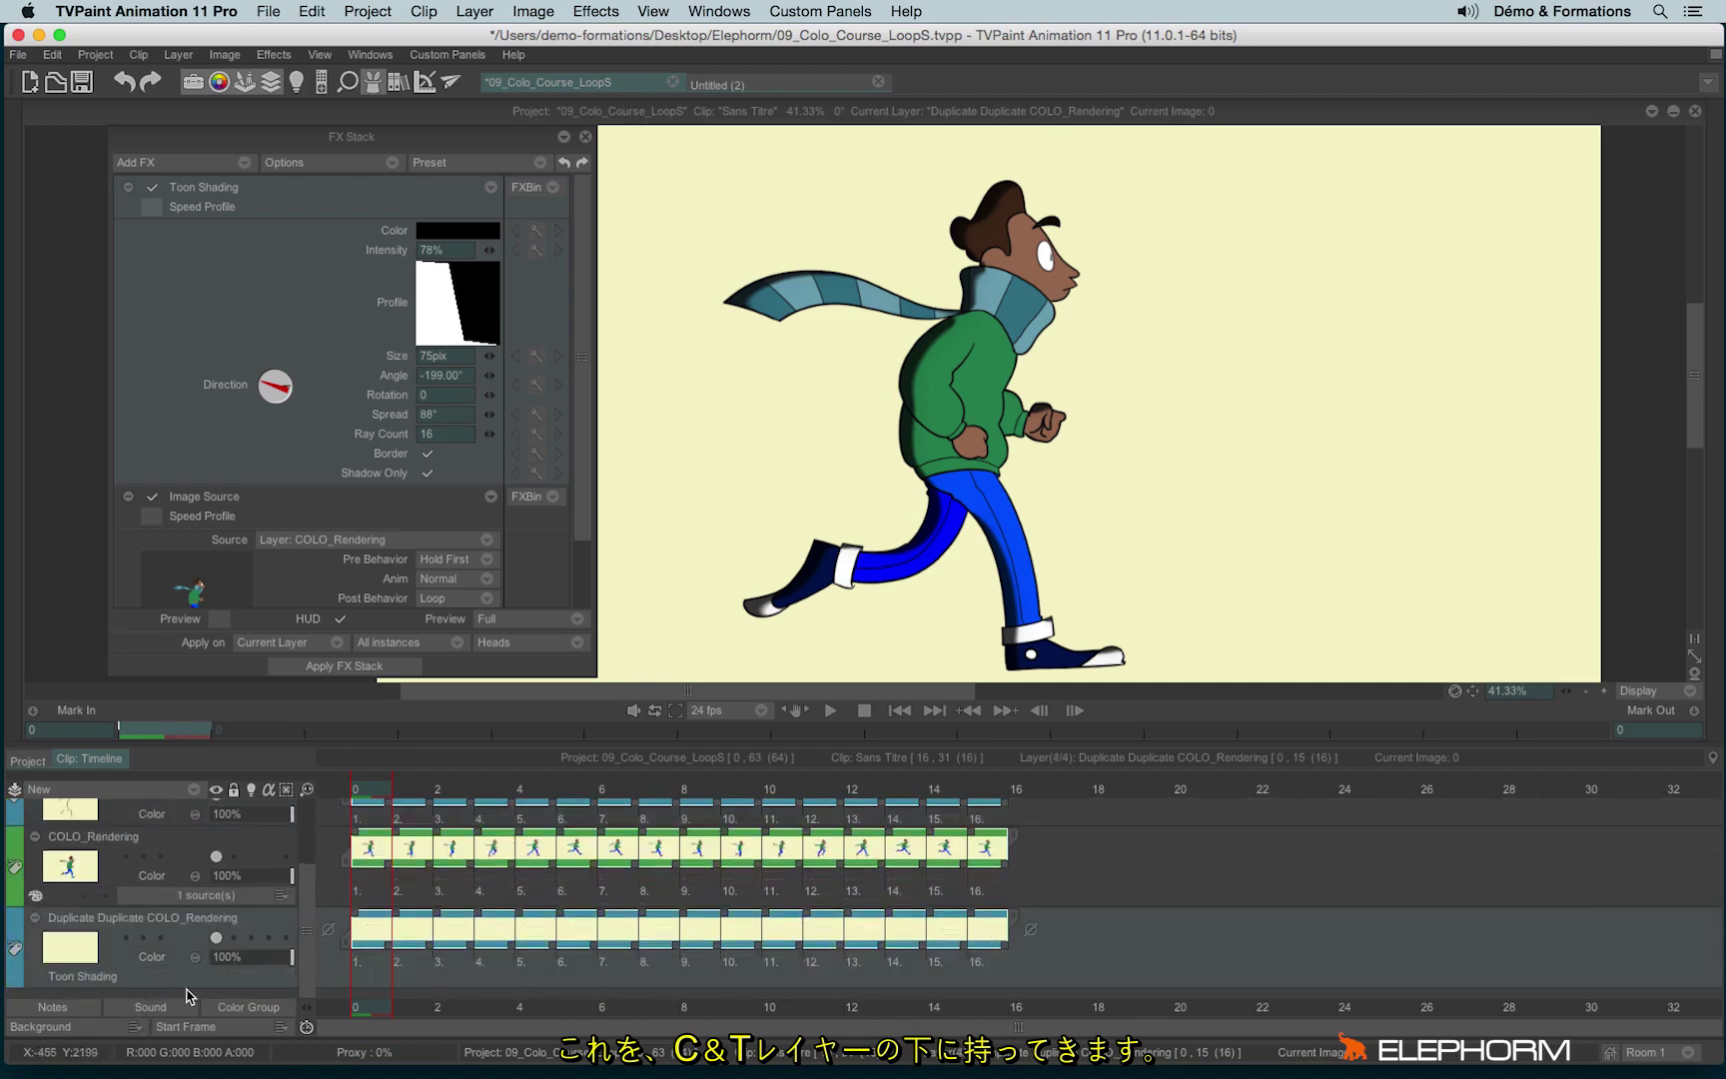
Import the 29_OmbrePortee.bin drop-shadow preset onto the new layer.
click(434, 164)
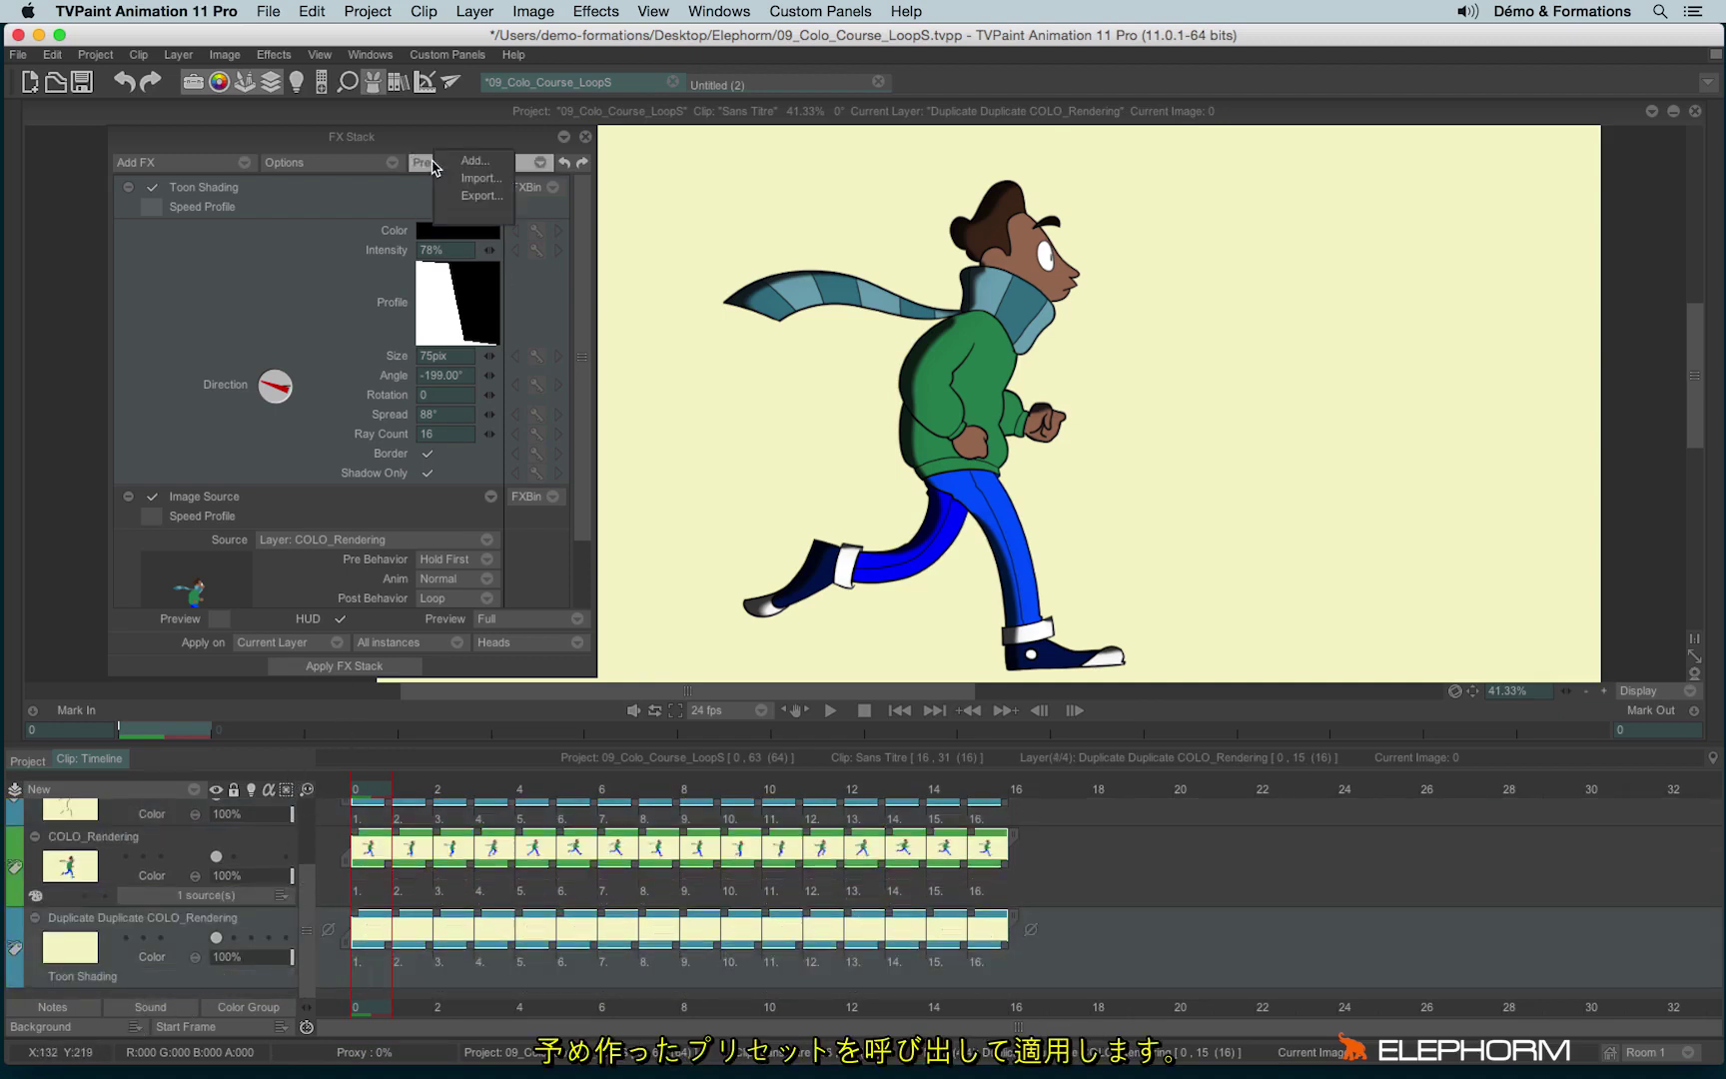
click(490, 182)
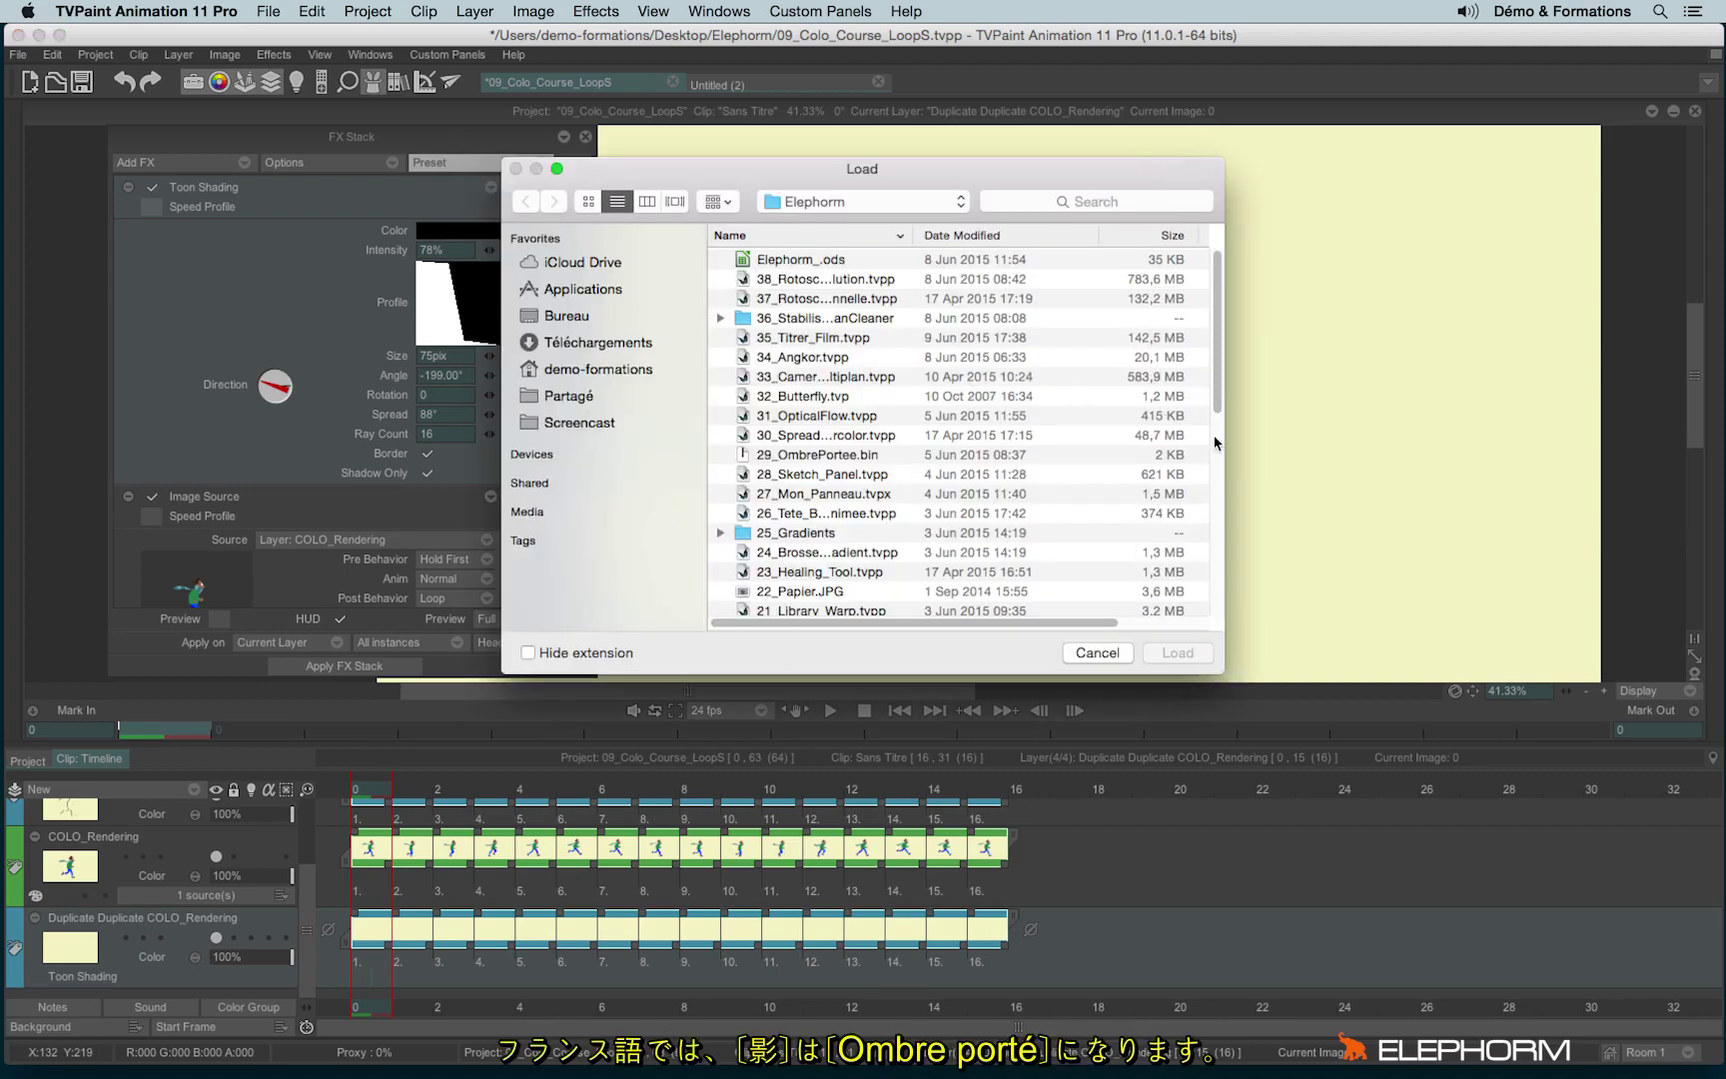
click(810, 457)
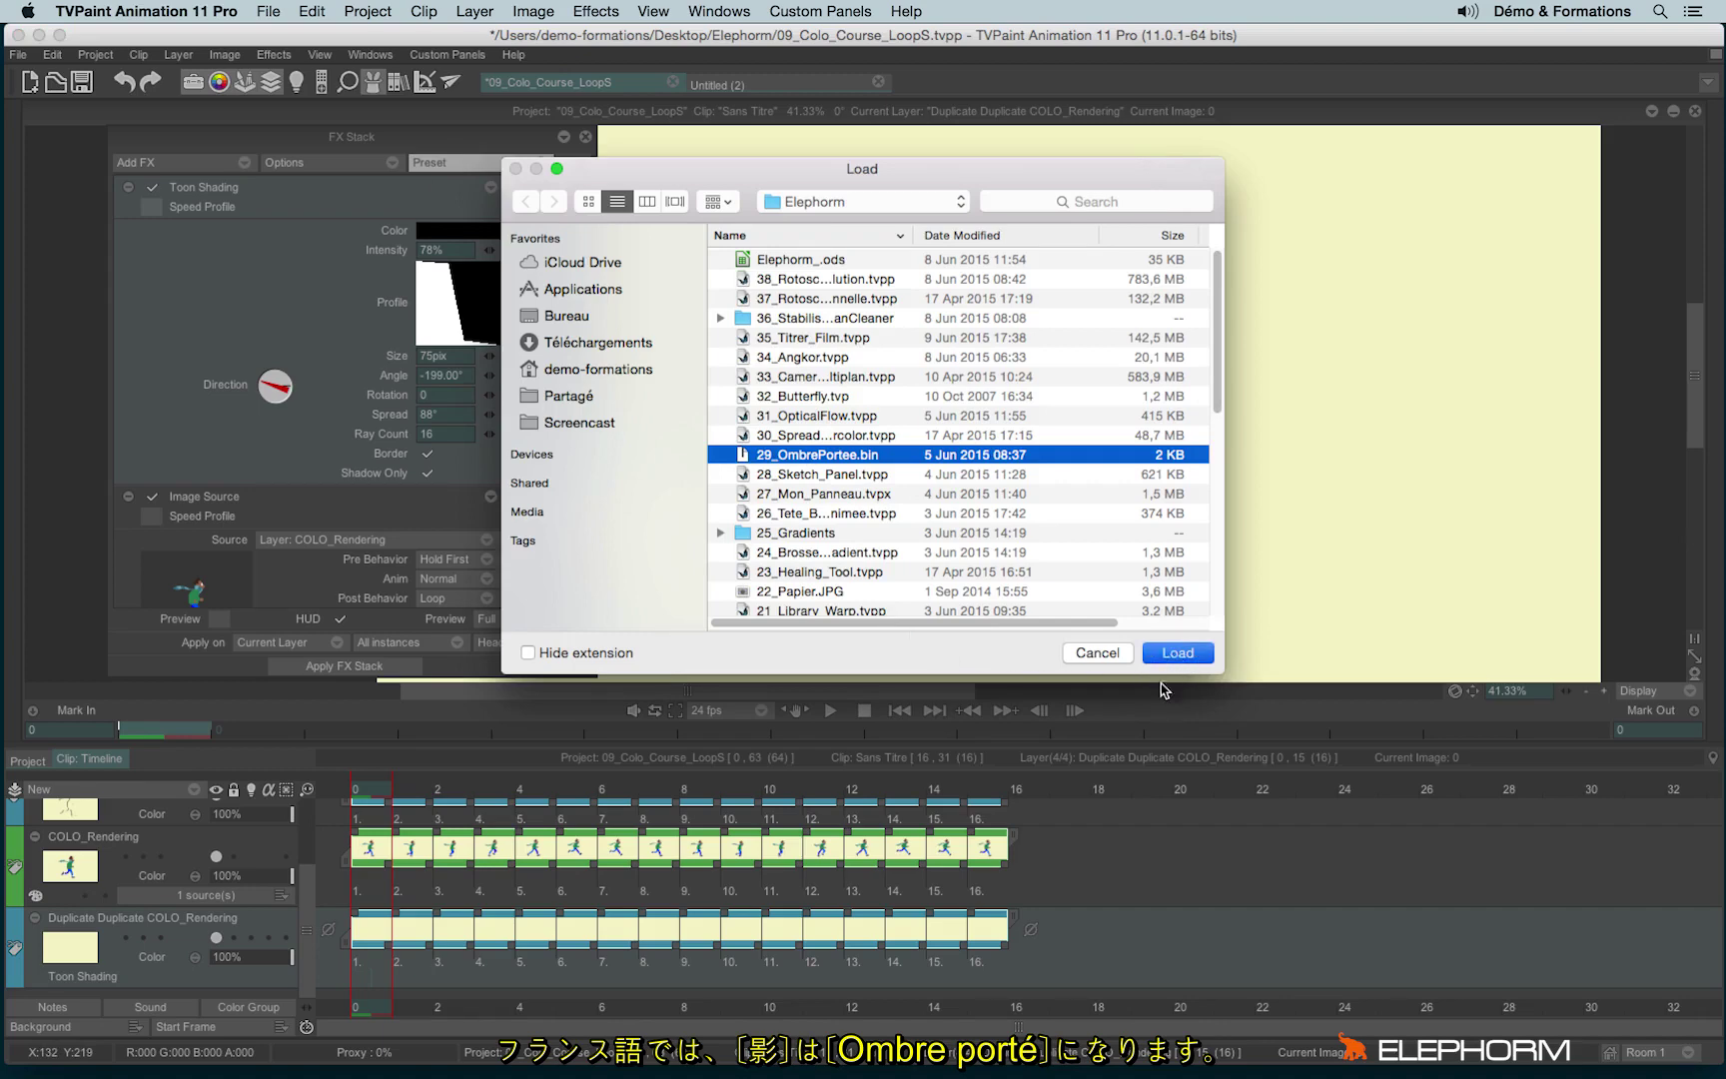
click(1175, 654)
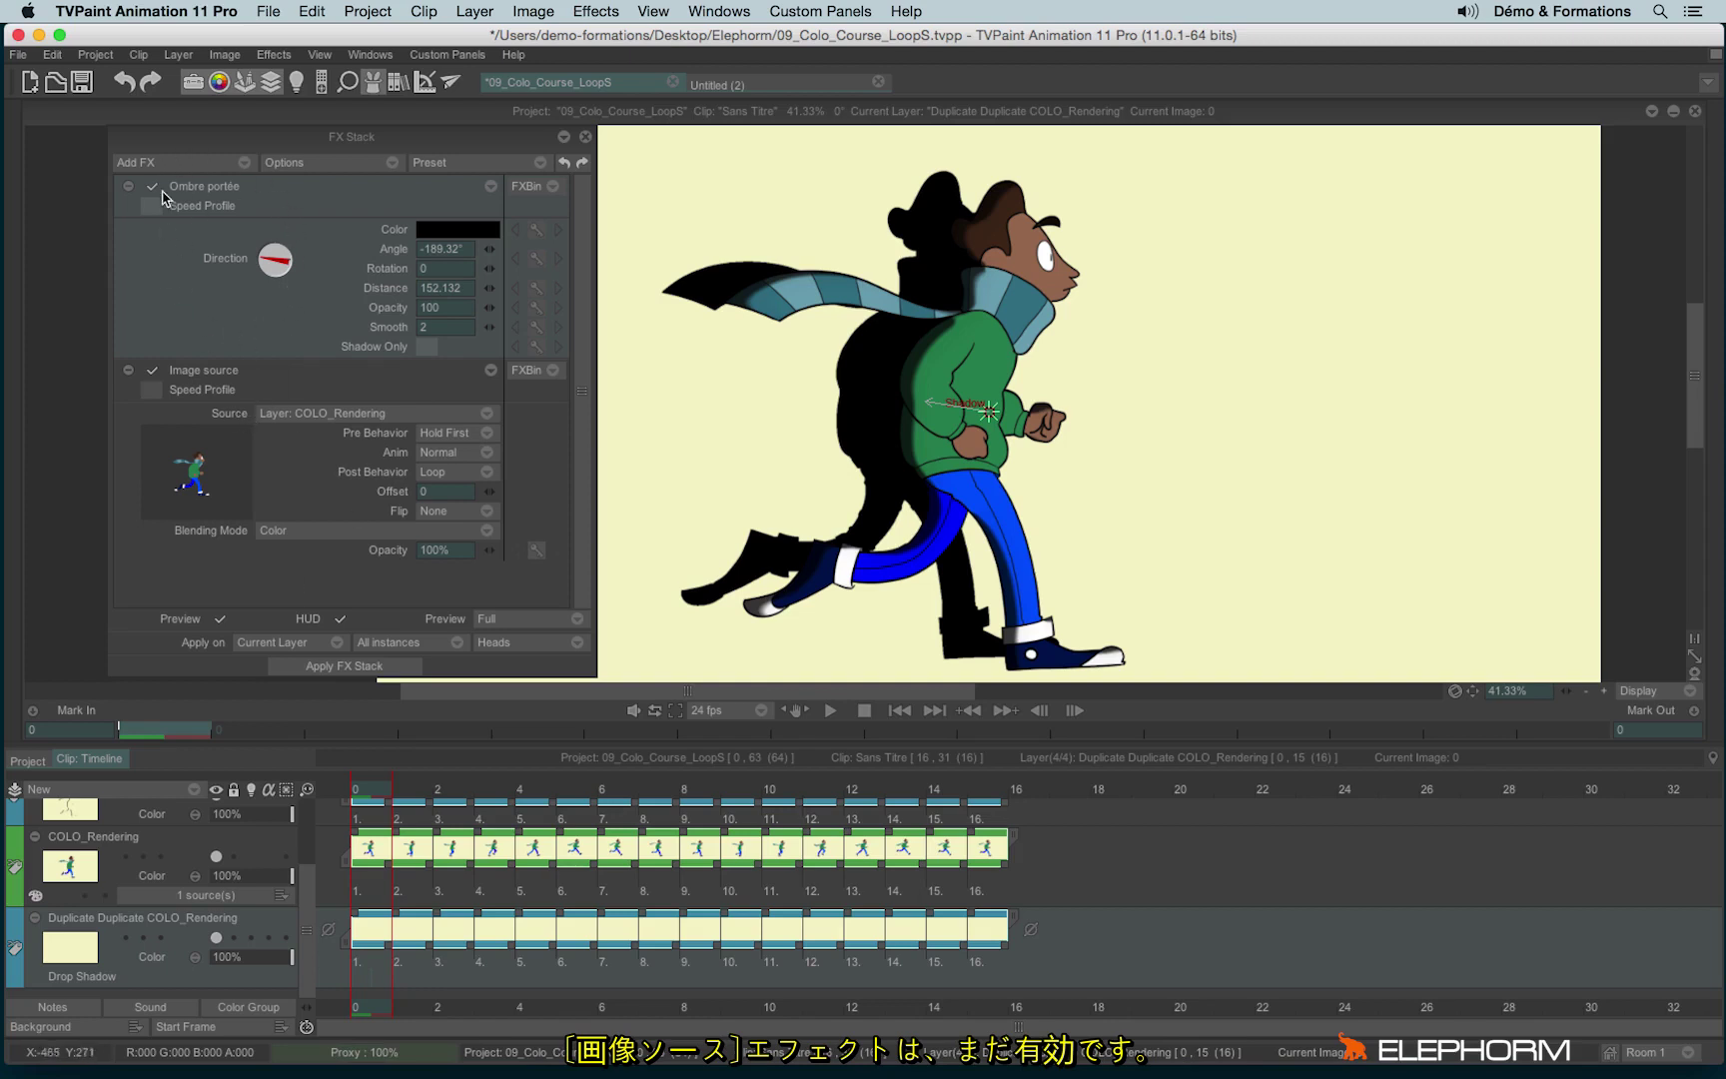
Increase the drop shadow's angle and distance, lower its opacity, and raise Smooth to 100.
click(208, 161)
mouse_move(256, 335)
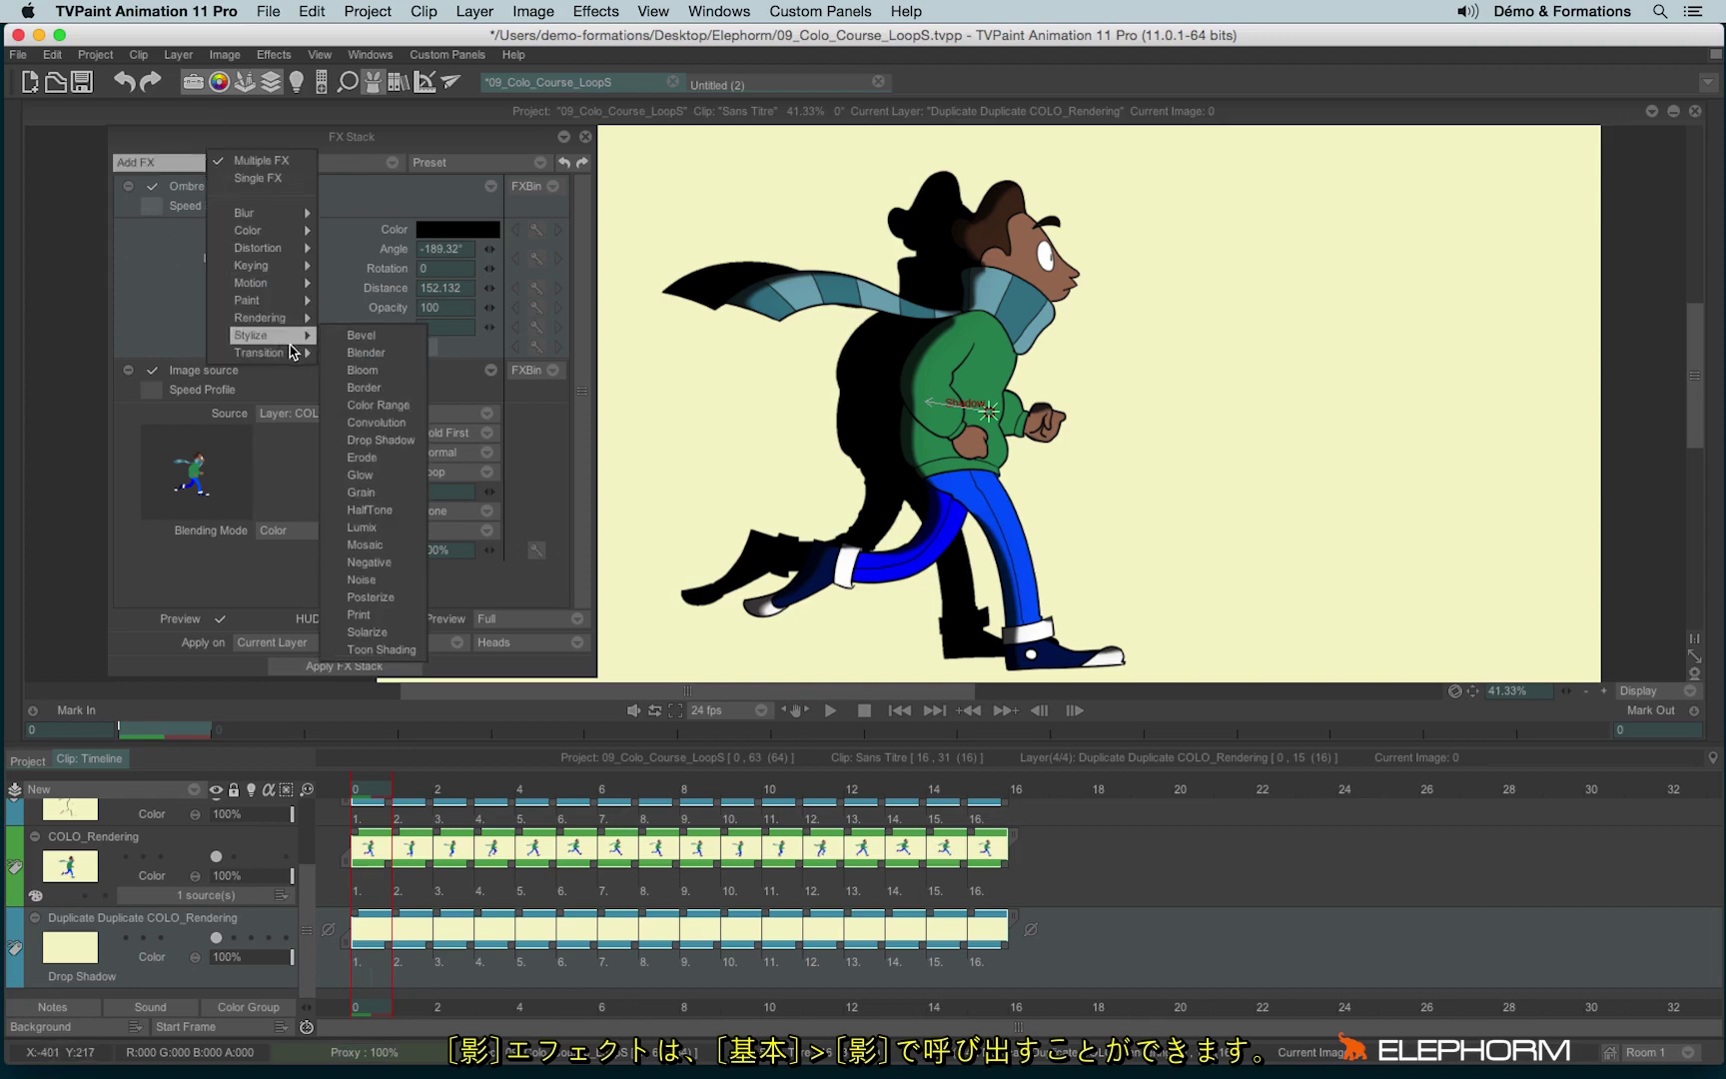
click(413, 450)
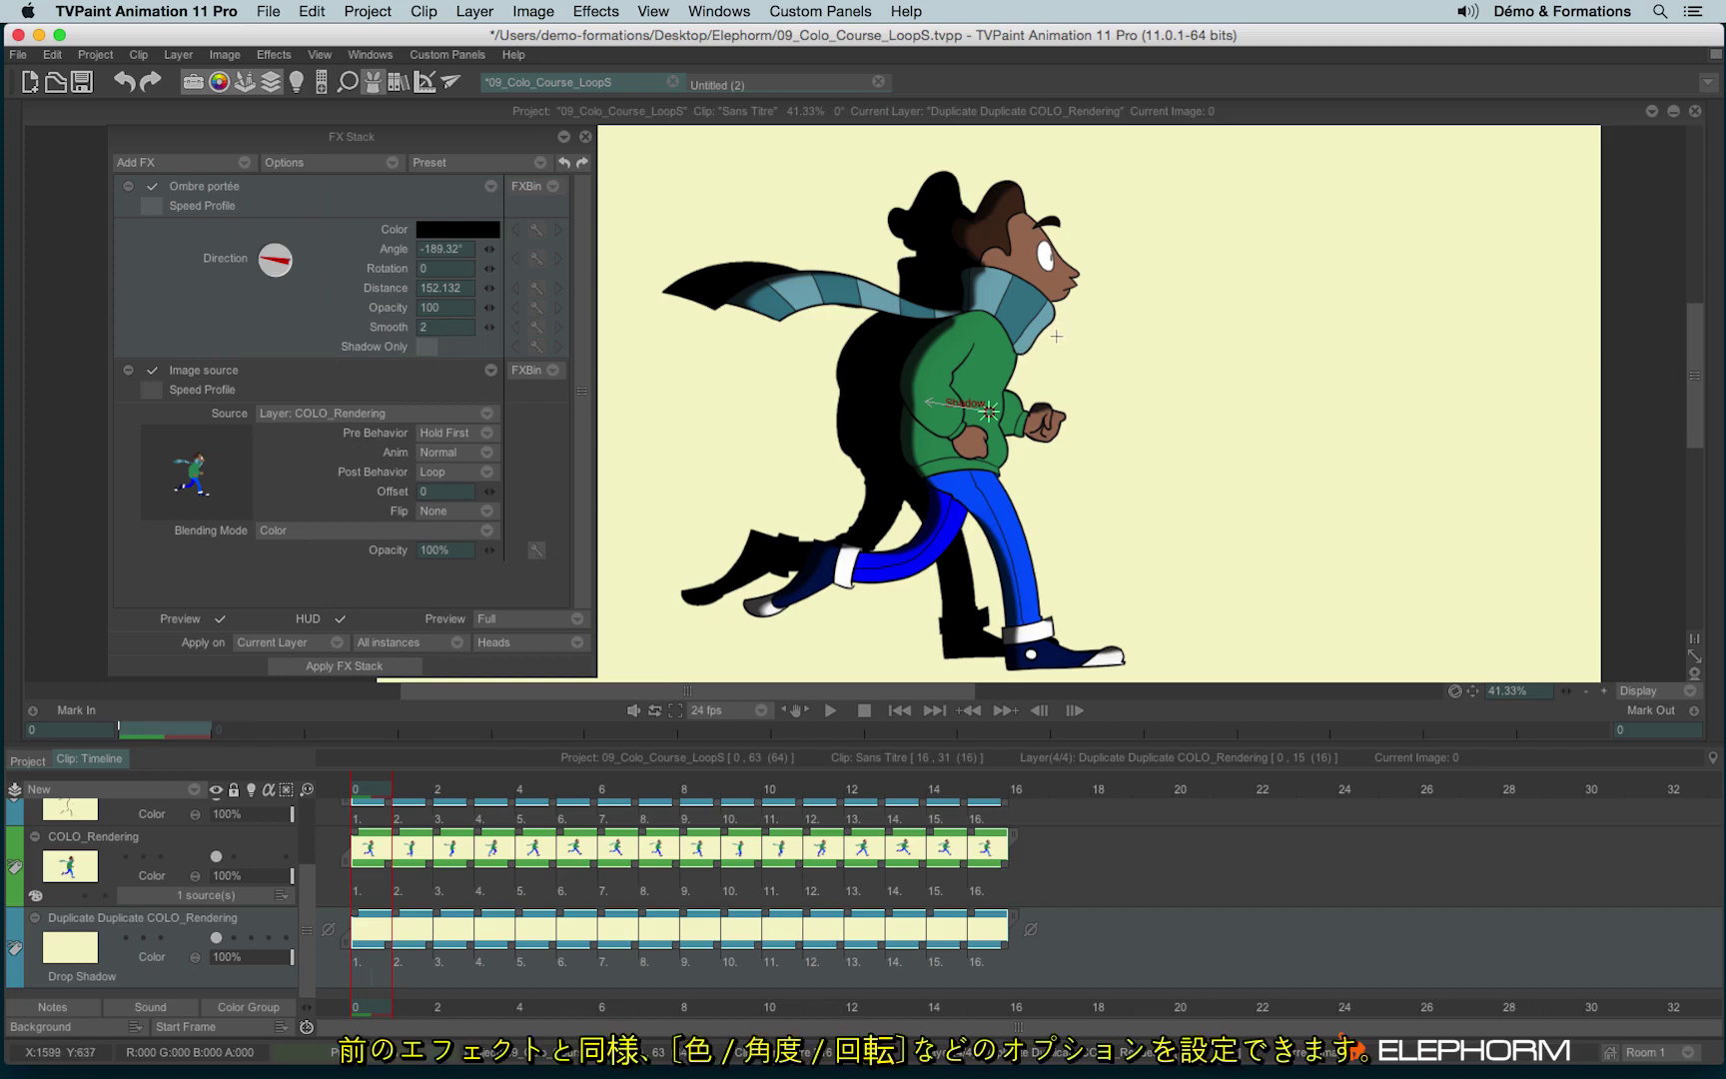
scroll(999, 372, down, 2)
scroll(926, 386, down, 2)
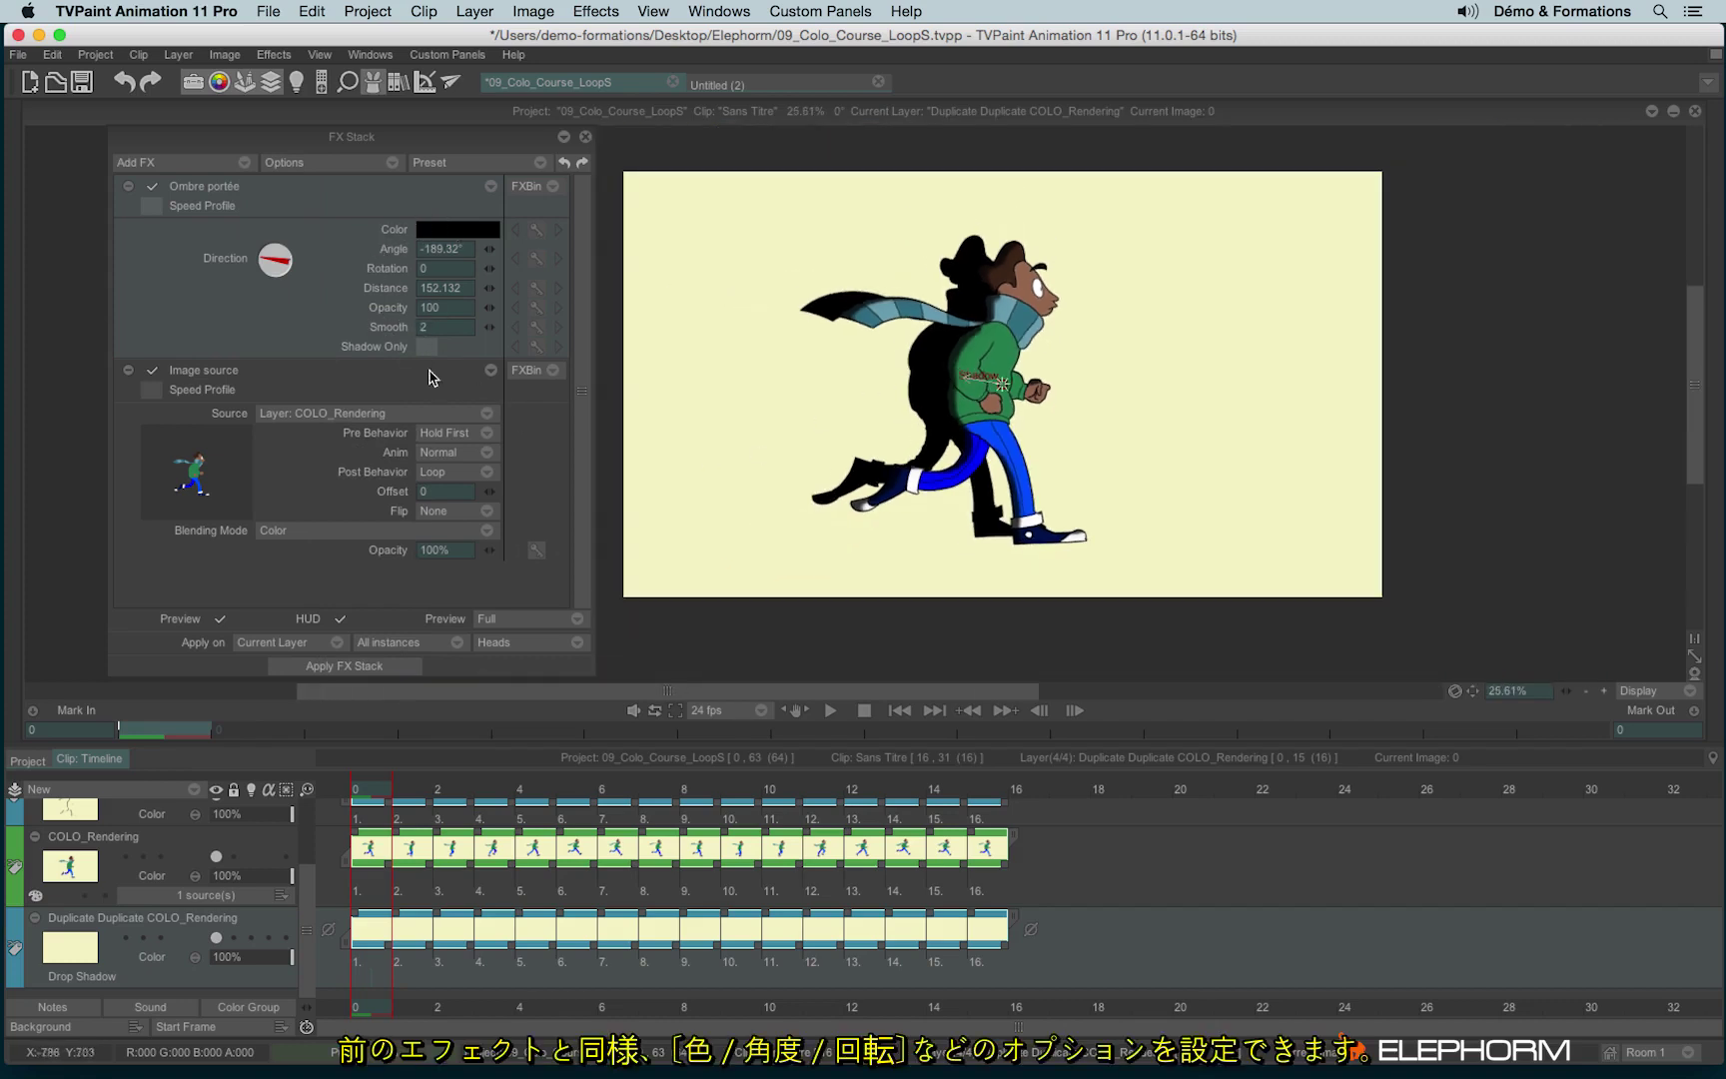
drag(965, 386, 941, 372)
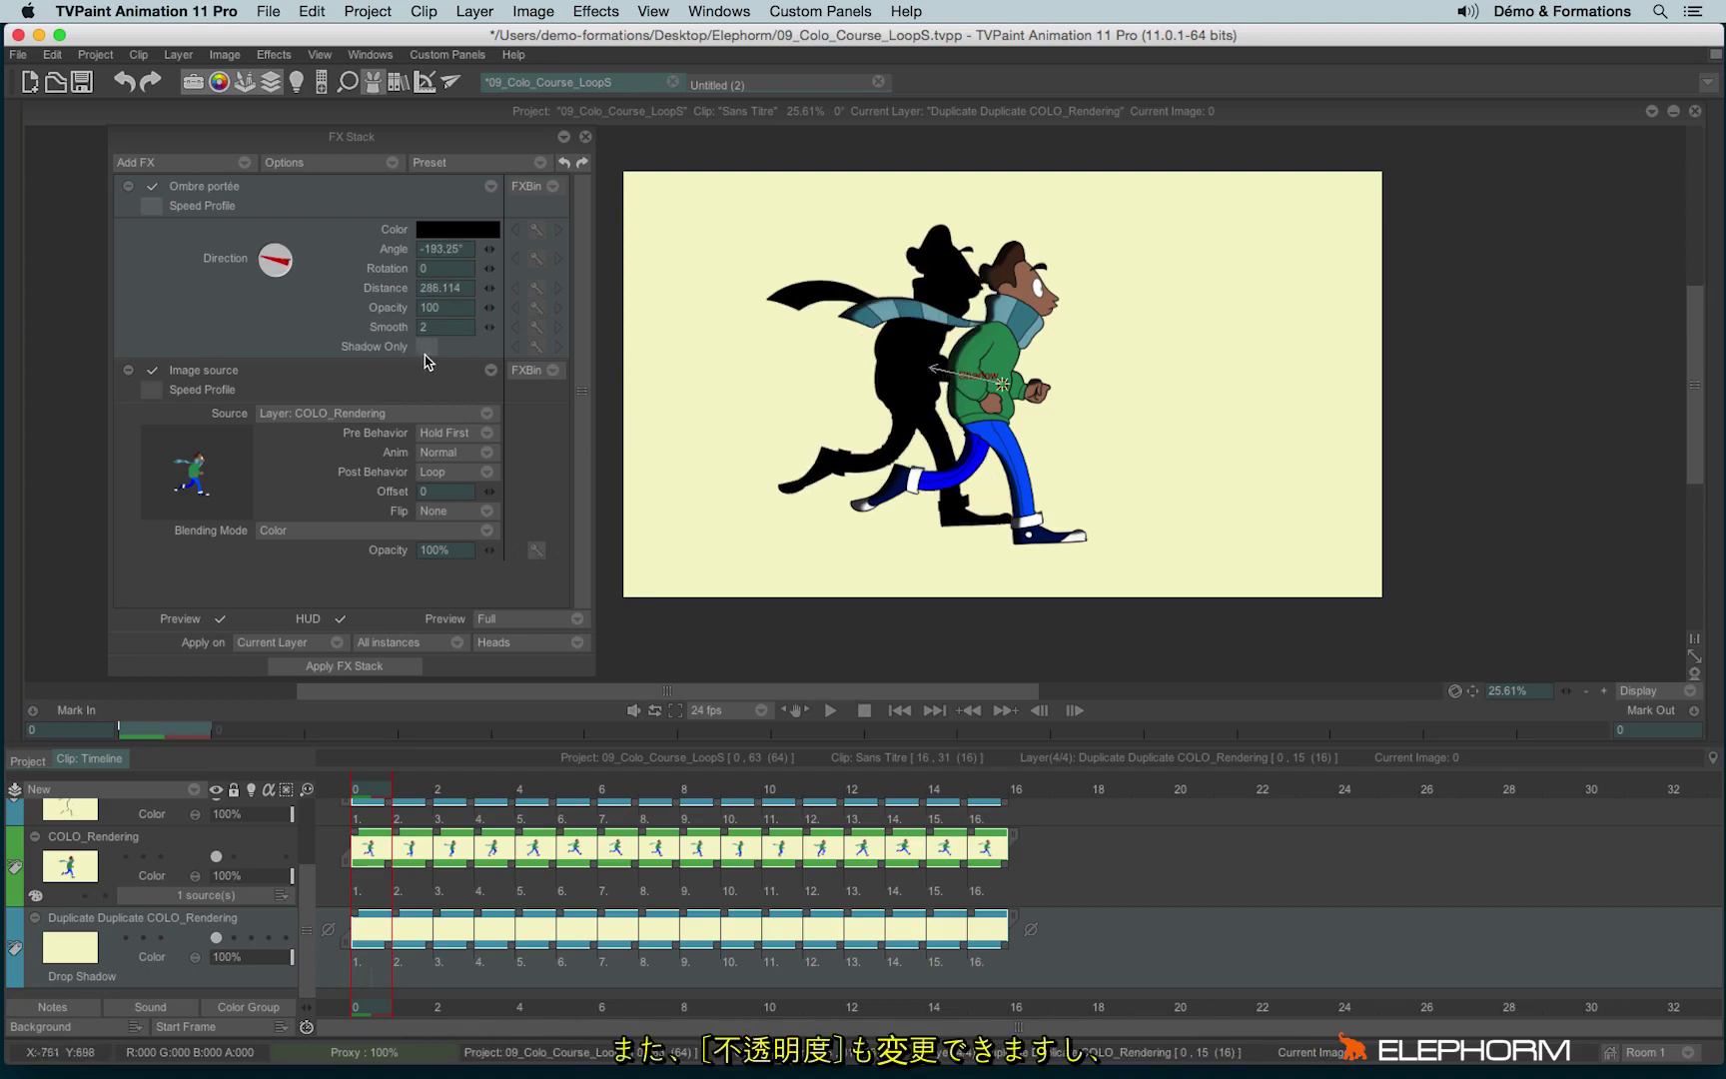
mouse_move(494, 308)
mouse_down()
mouse_move(450, 318)
mouse_move(709, 274)
mouse_up()
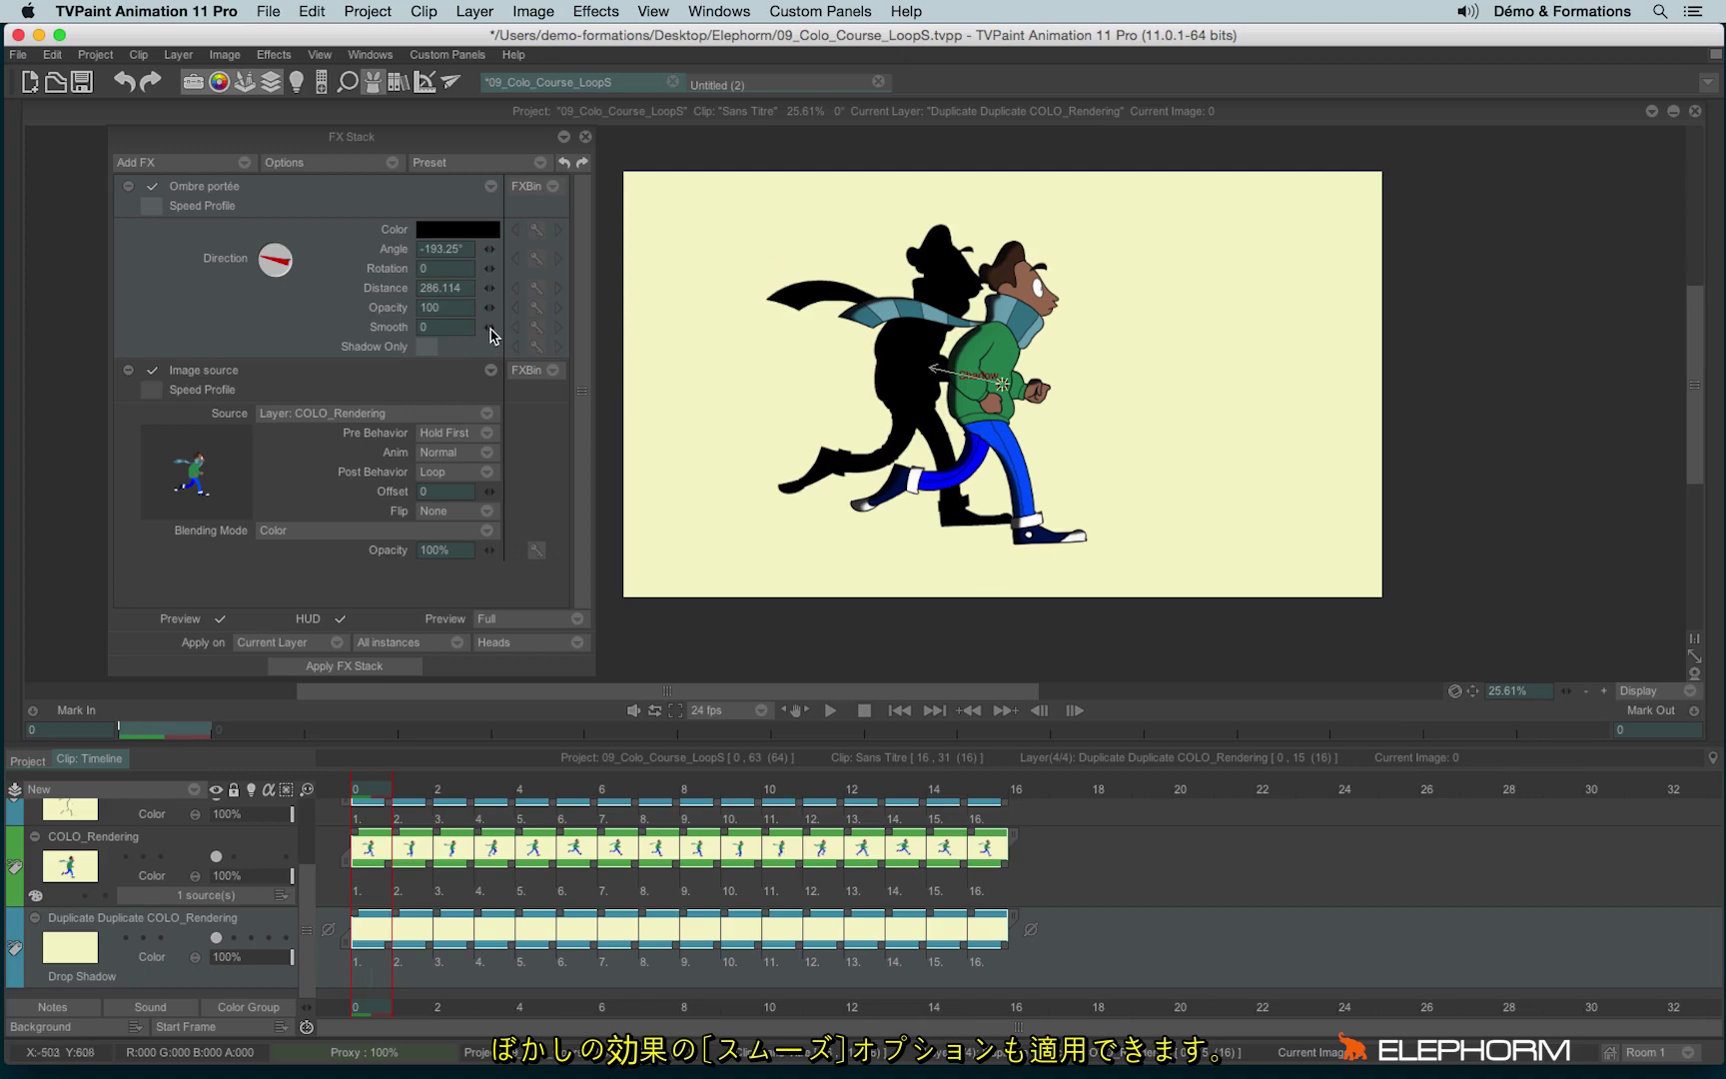
drag(489, 328, 589, 330)
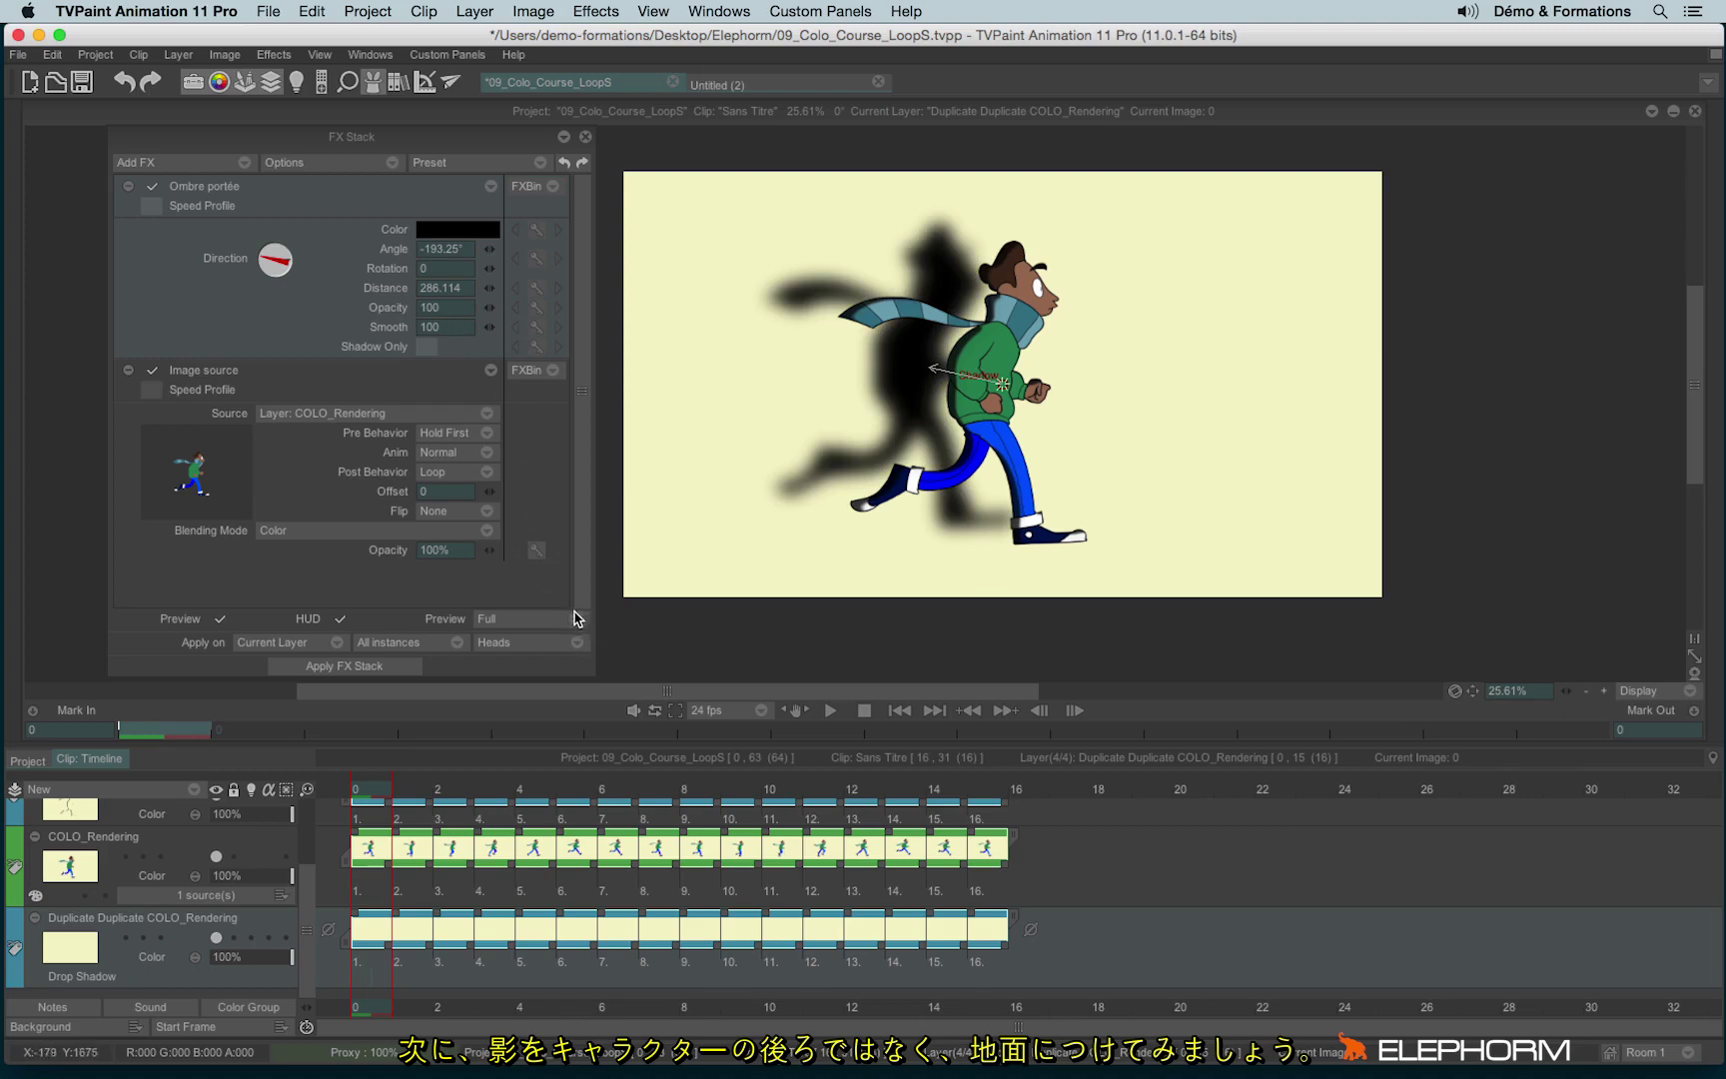
Add Perspective : 4 Points and drag its P1 and P2 top corners down toward the ground.
click(199, 164)
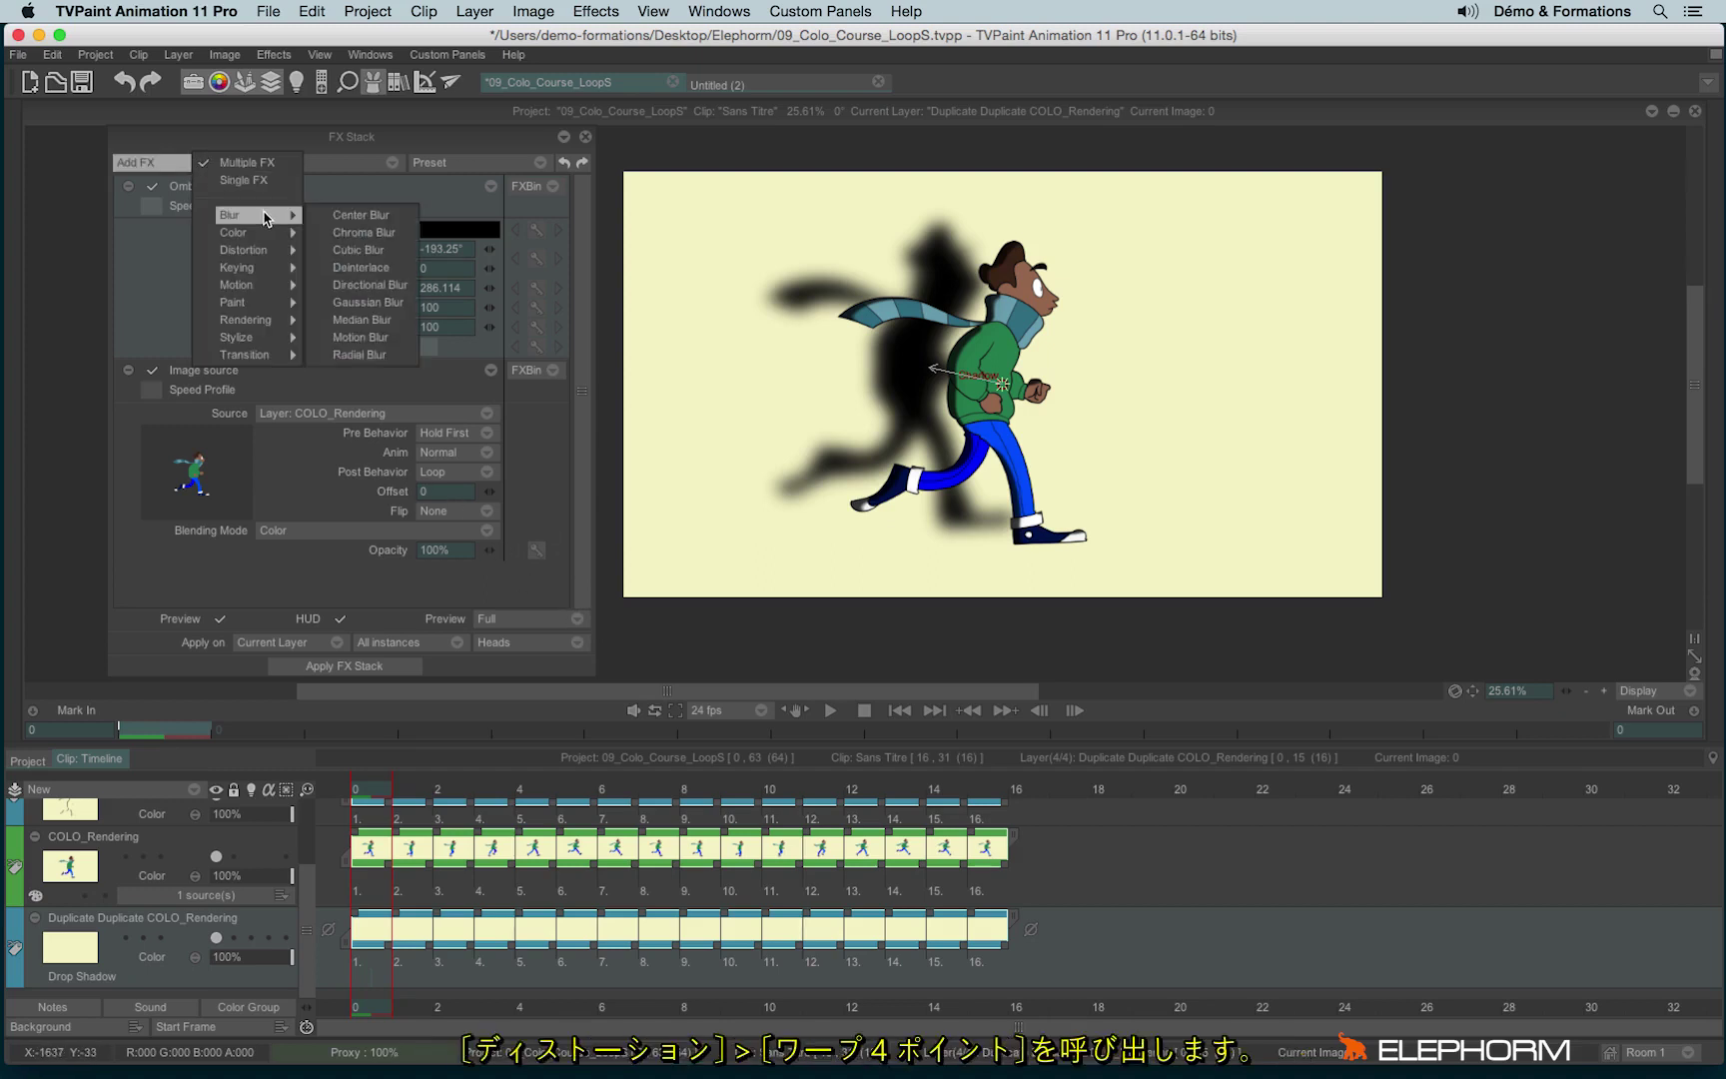
mouse_move(243, 249)
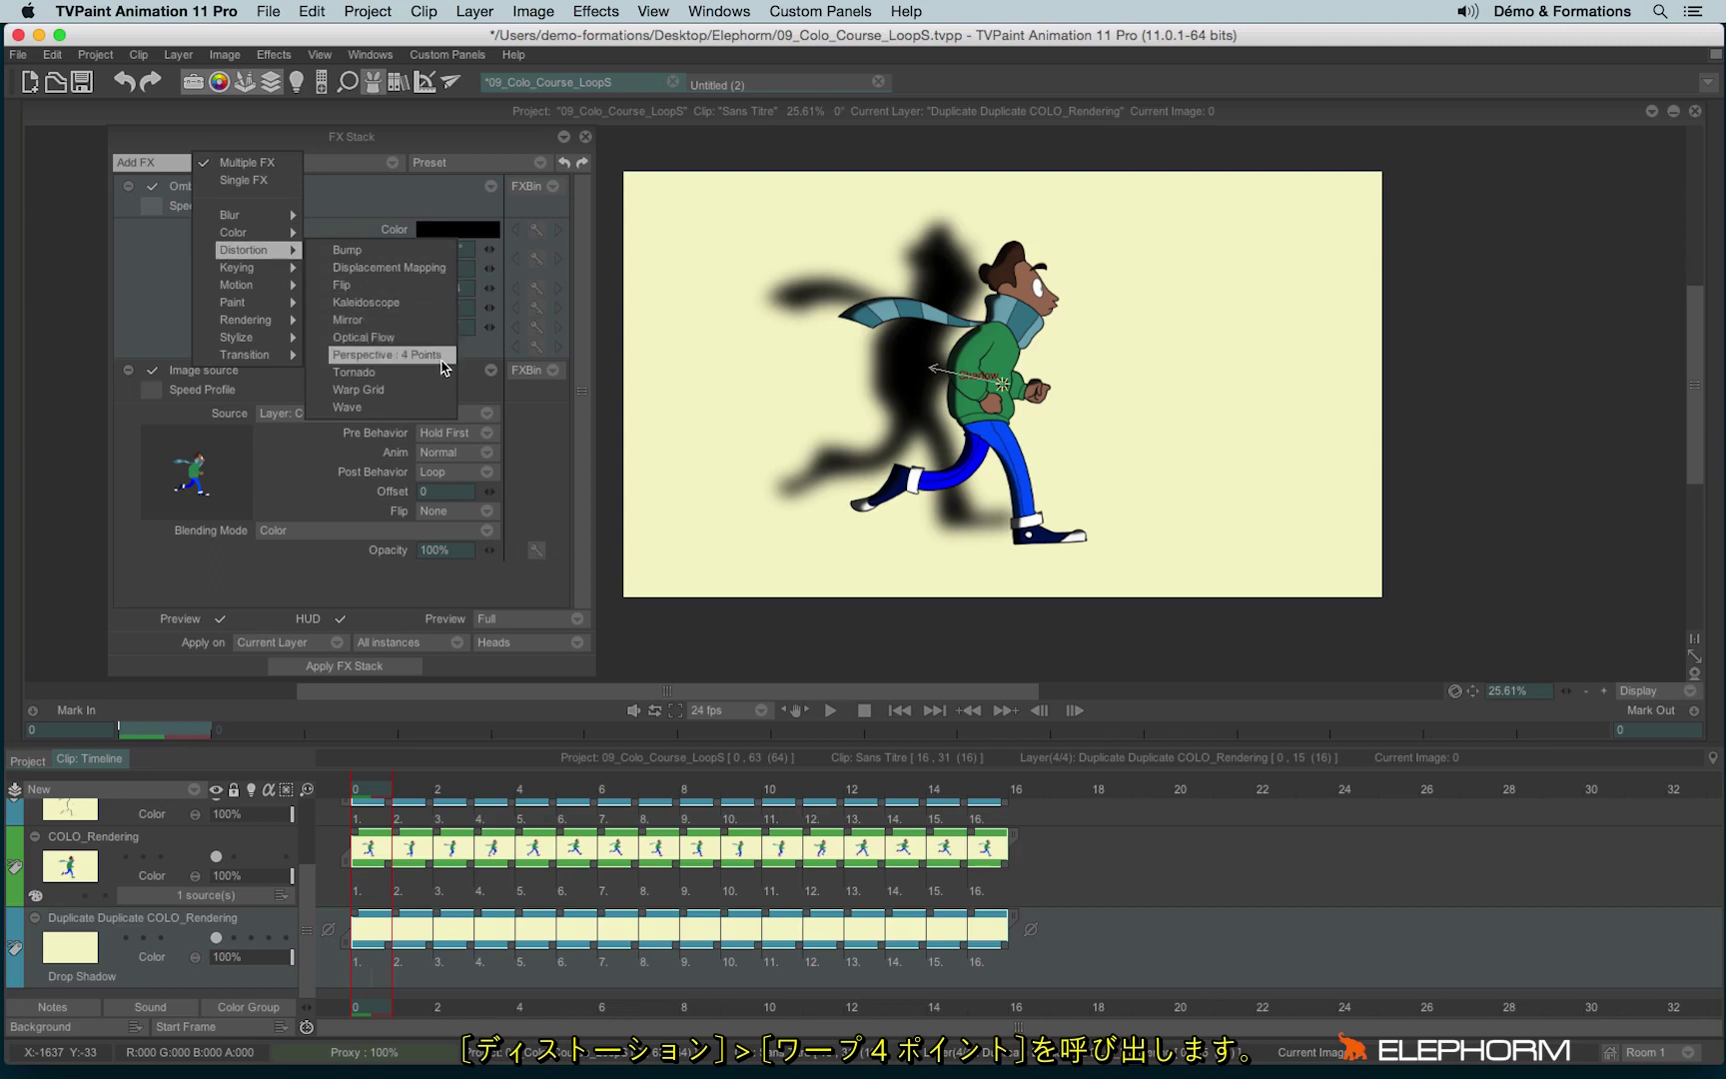
click(447, 360)
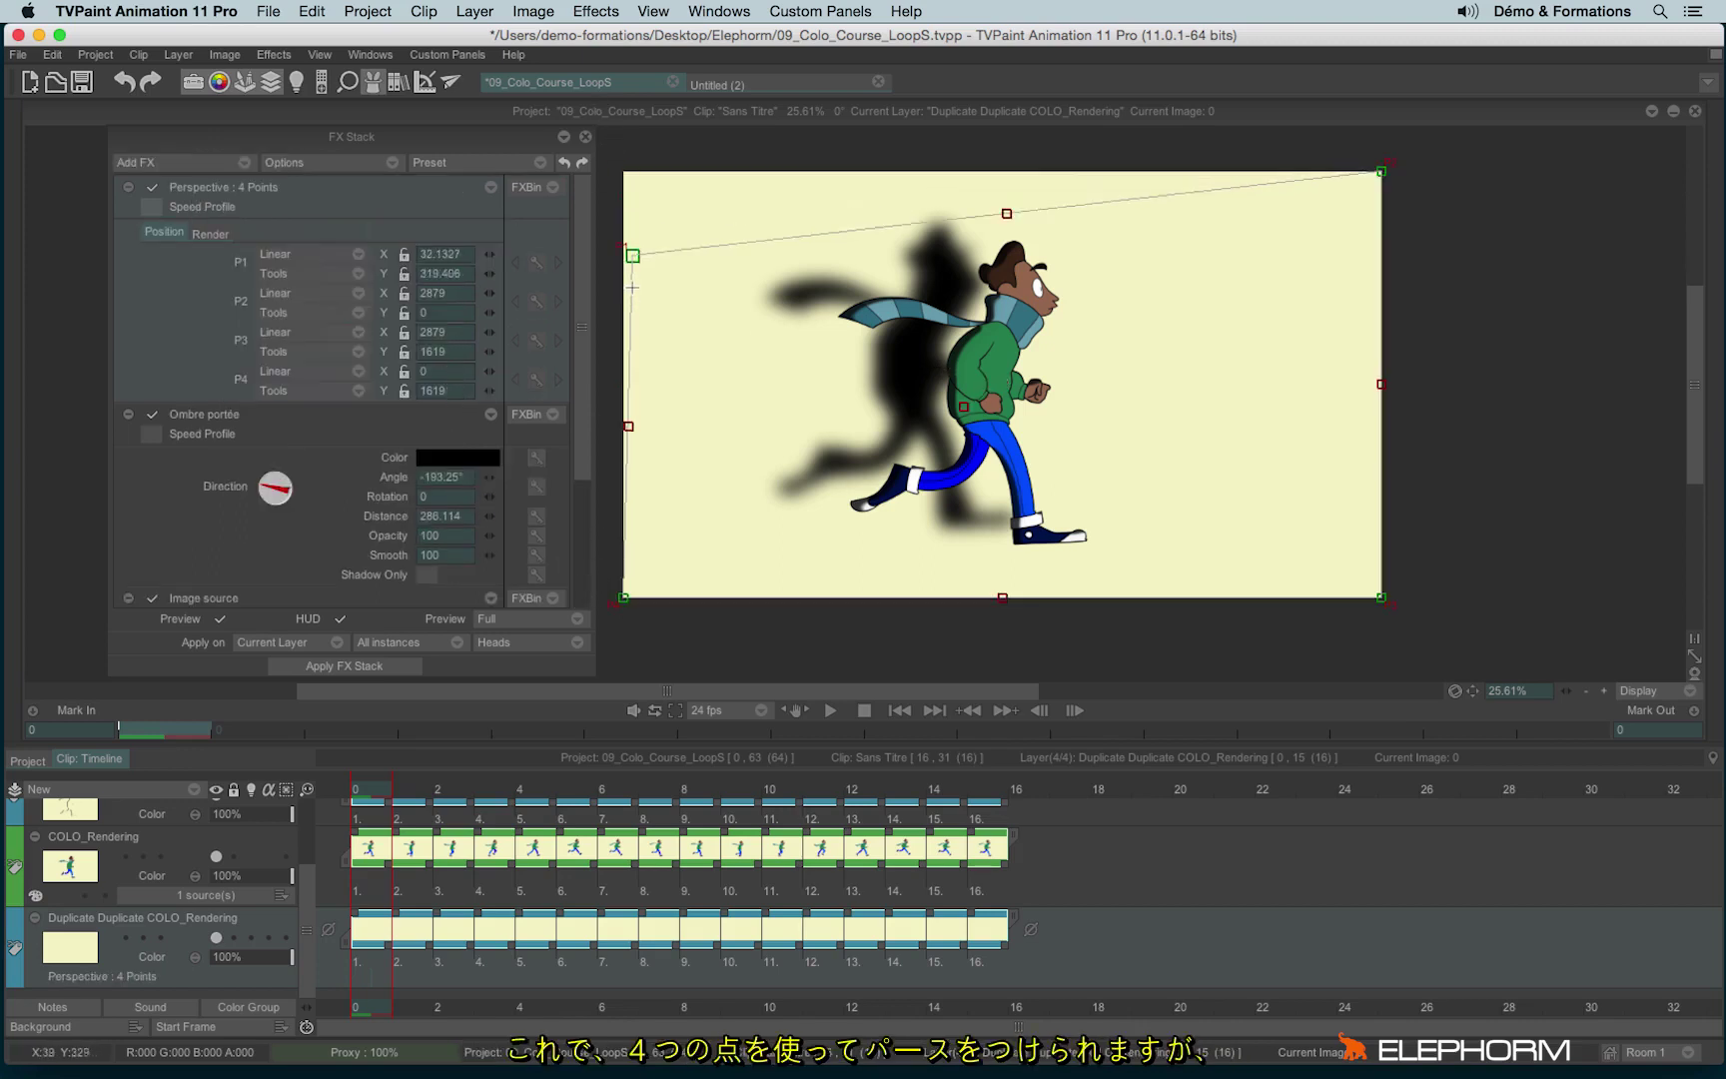
drag(623, 171, 628, 361)
drag(1382, 172, 1361, 351)
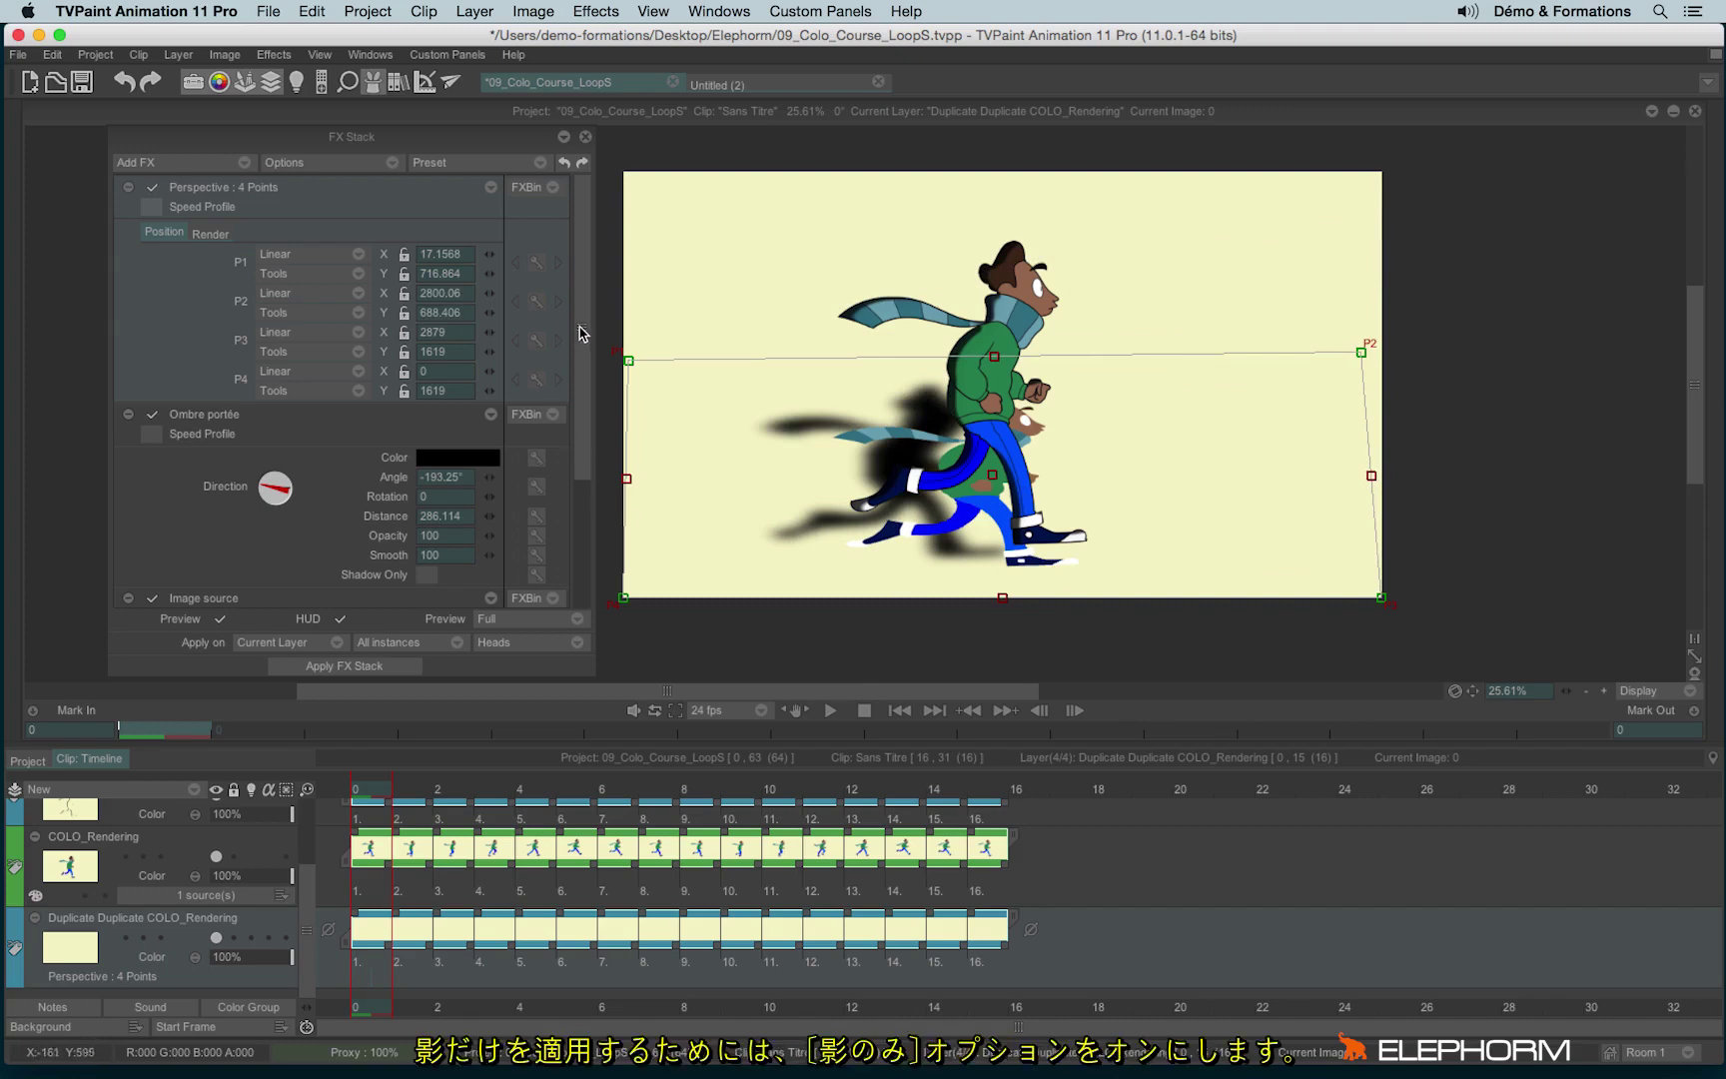
drag(580, 340, 581, 450)
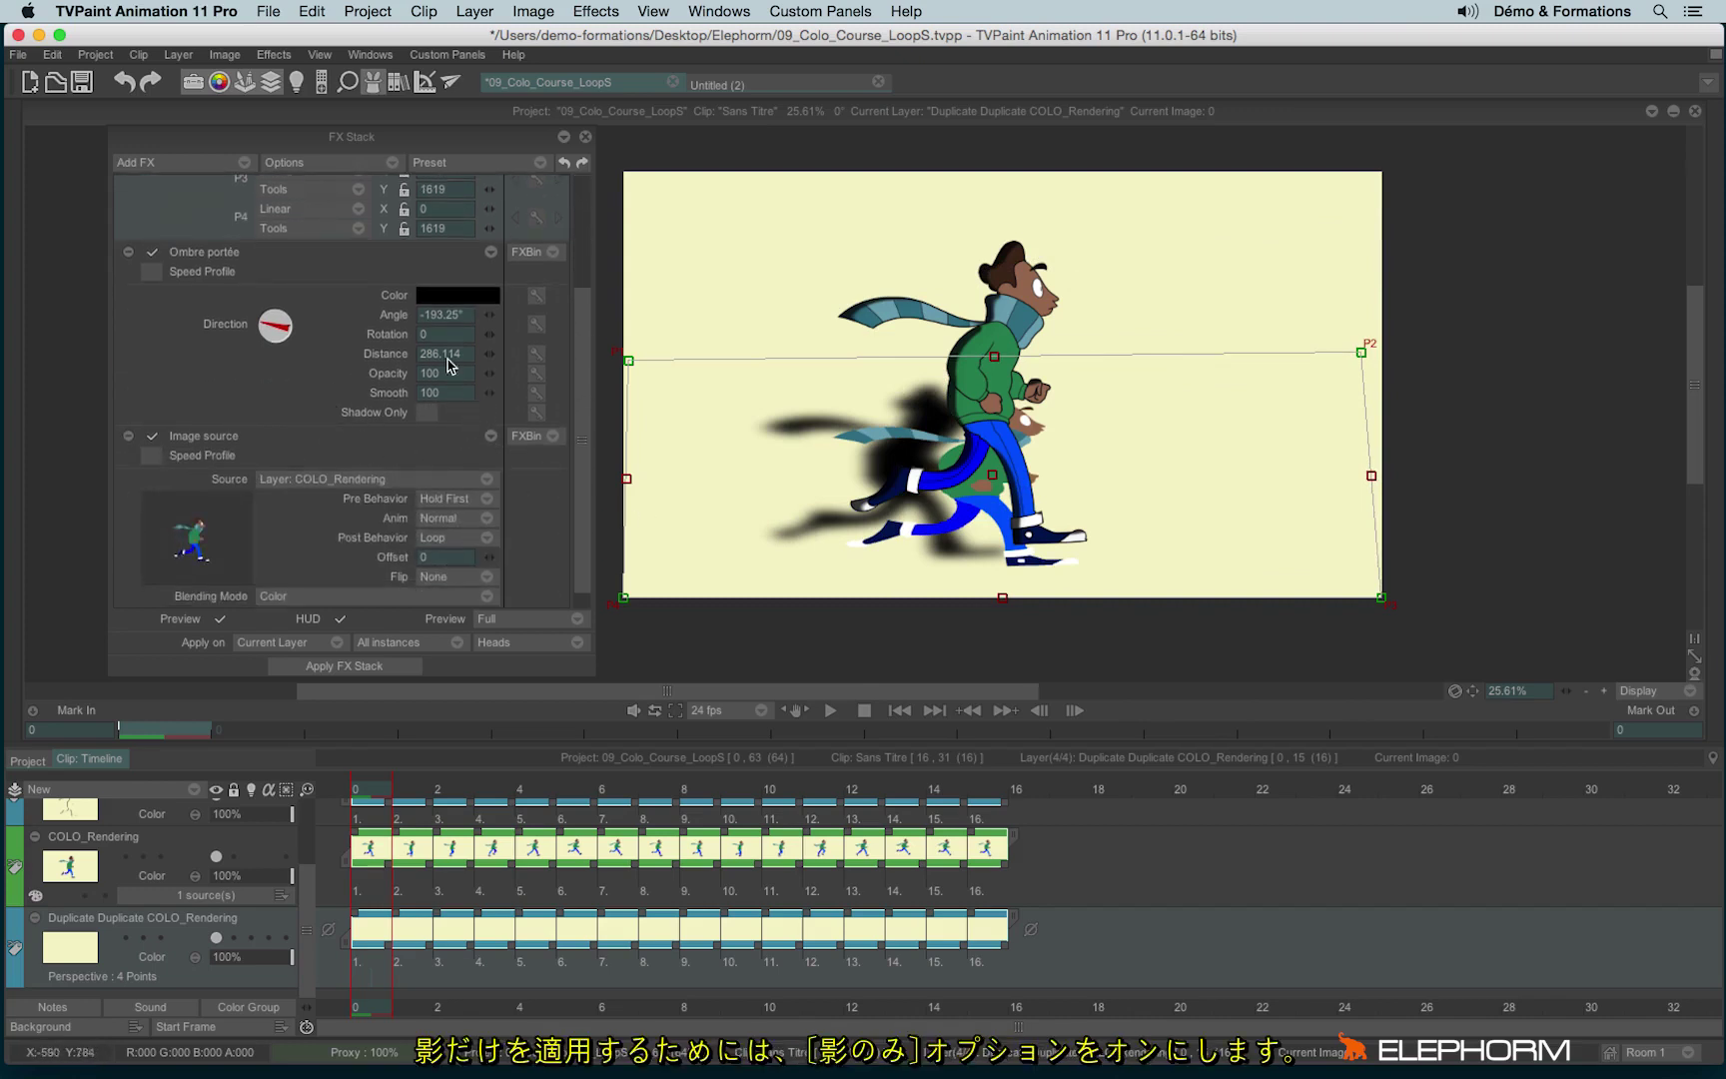
Enable Shadow Only in Ombre portée and drag the Perspective corners into a ground trapezoid behind the runner.
click(427, 413)
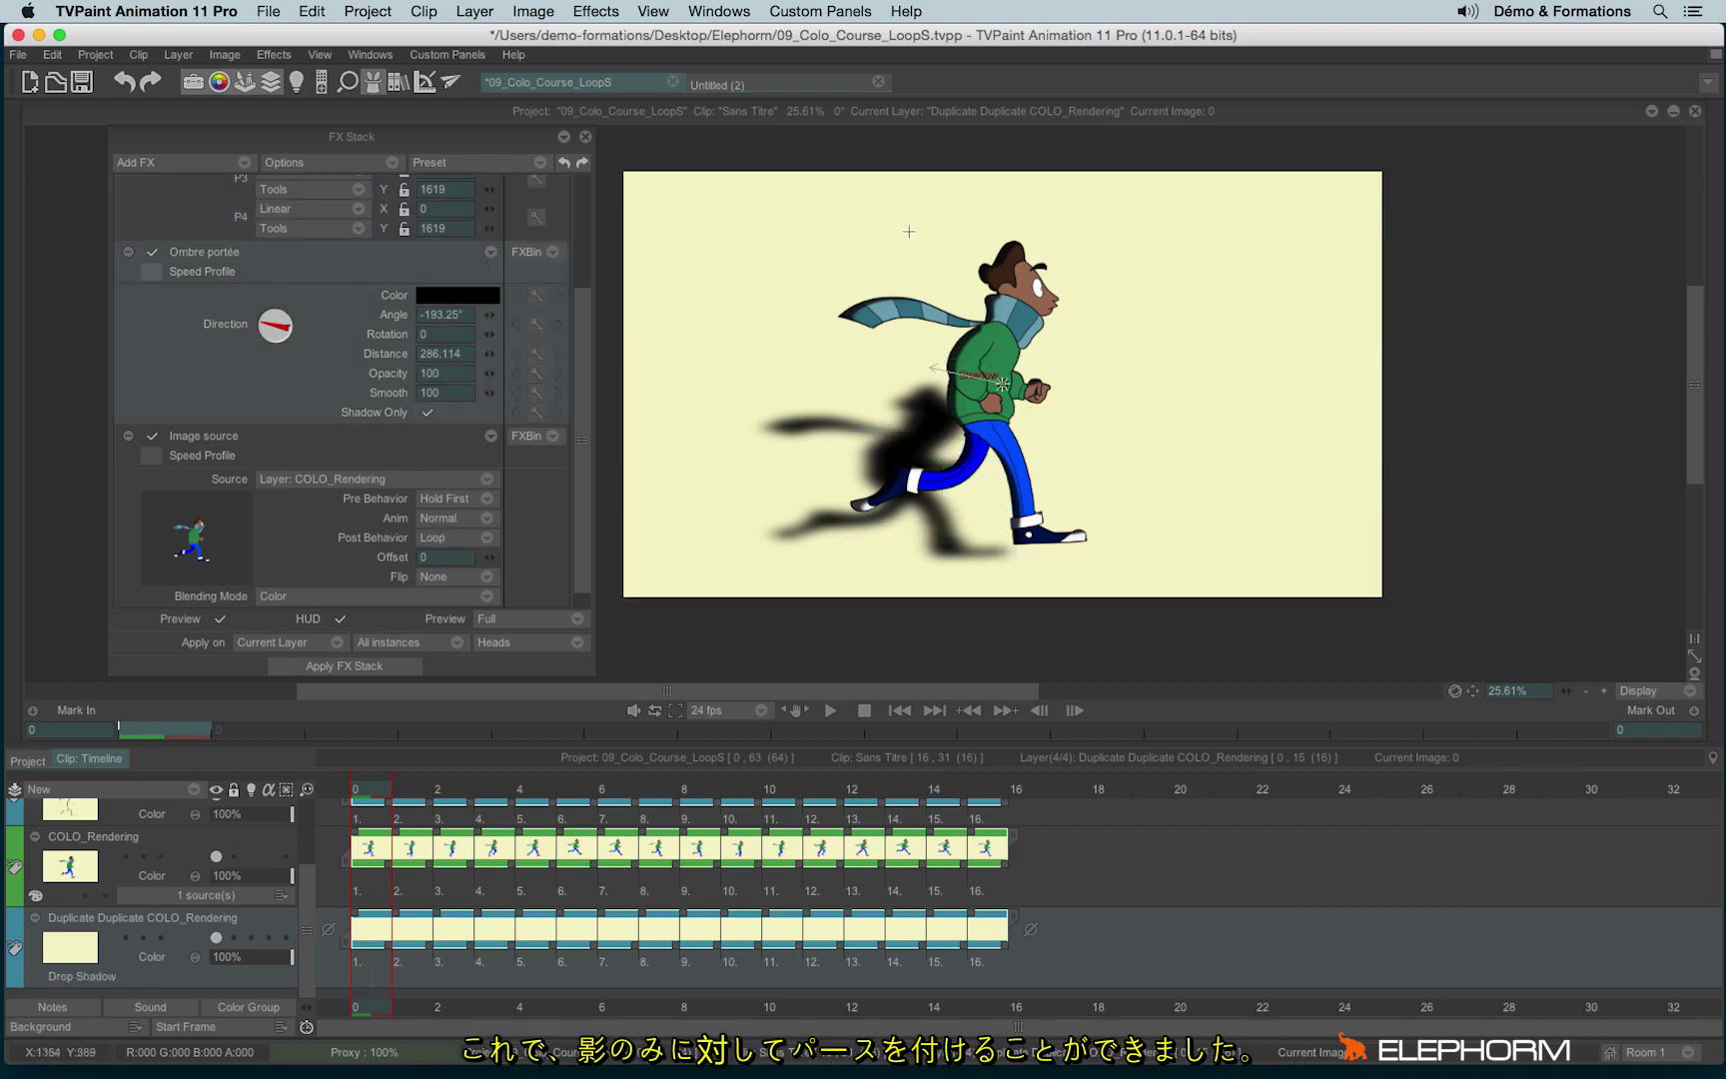
scroll(587, 337, up, 4)
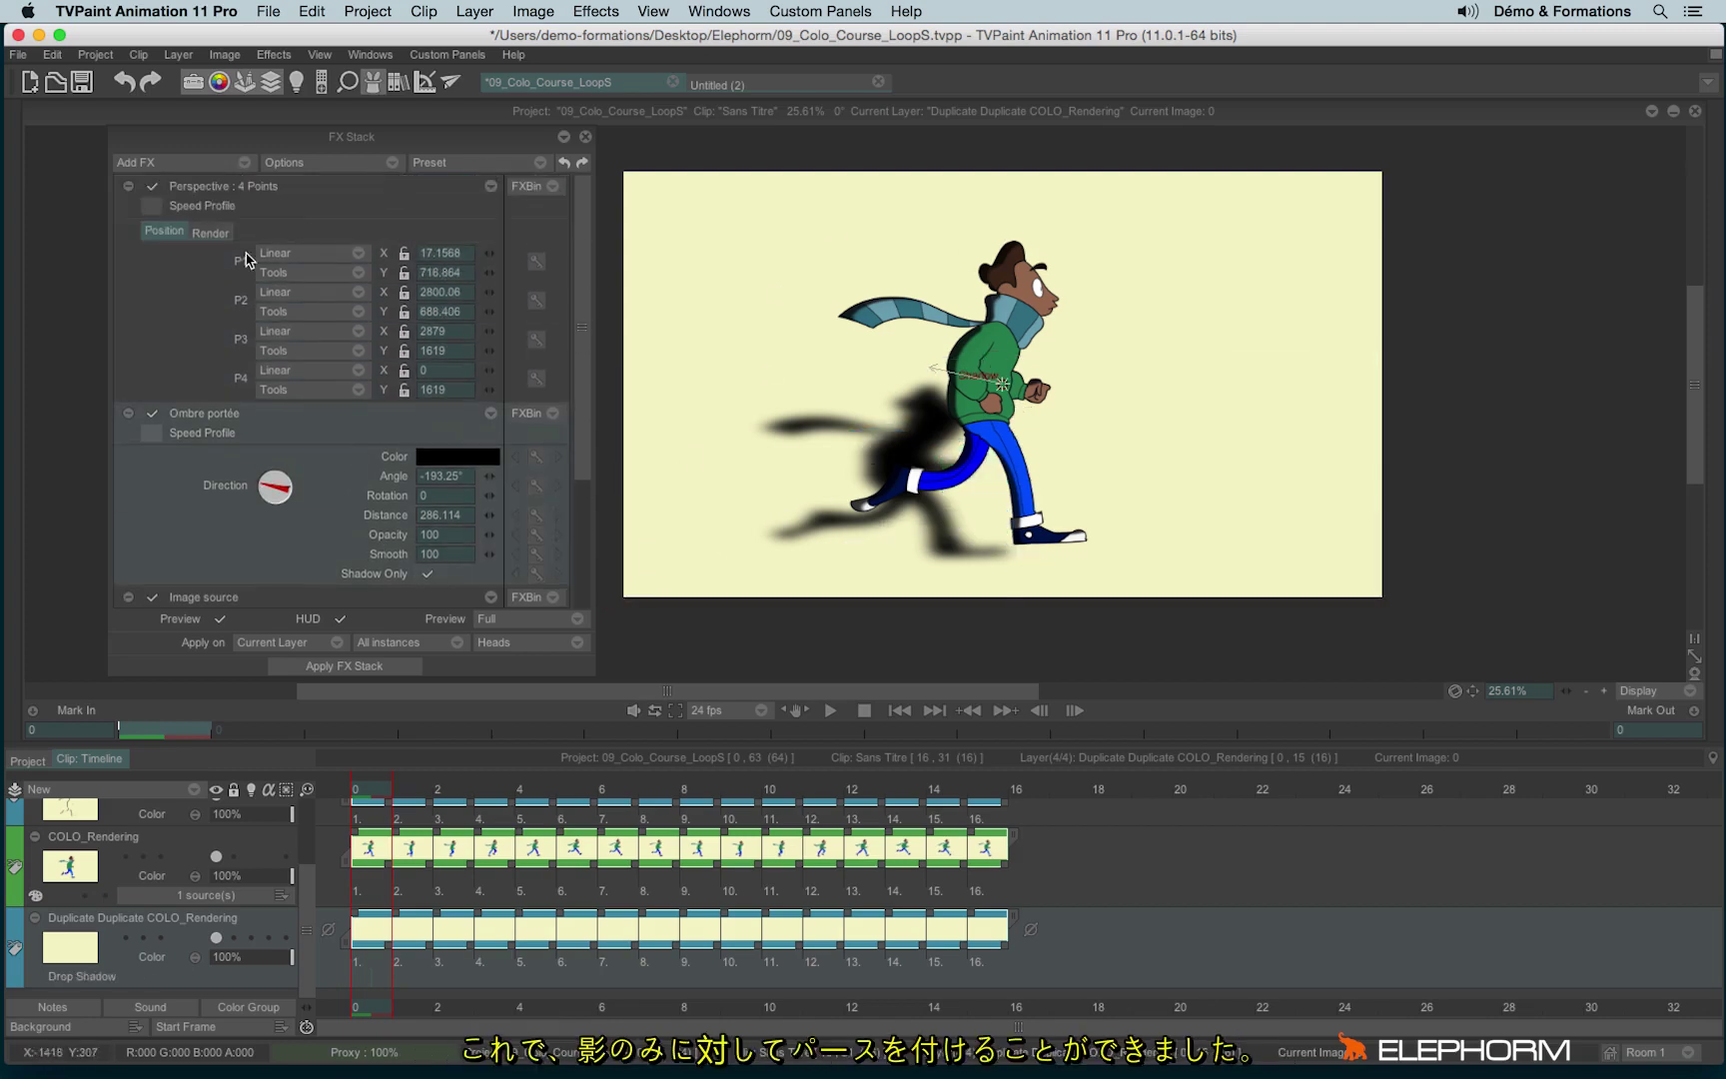
click(298, 231)
drag(952, 353, 732, 440)
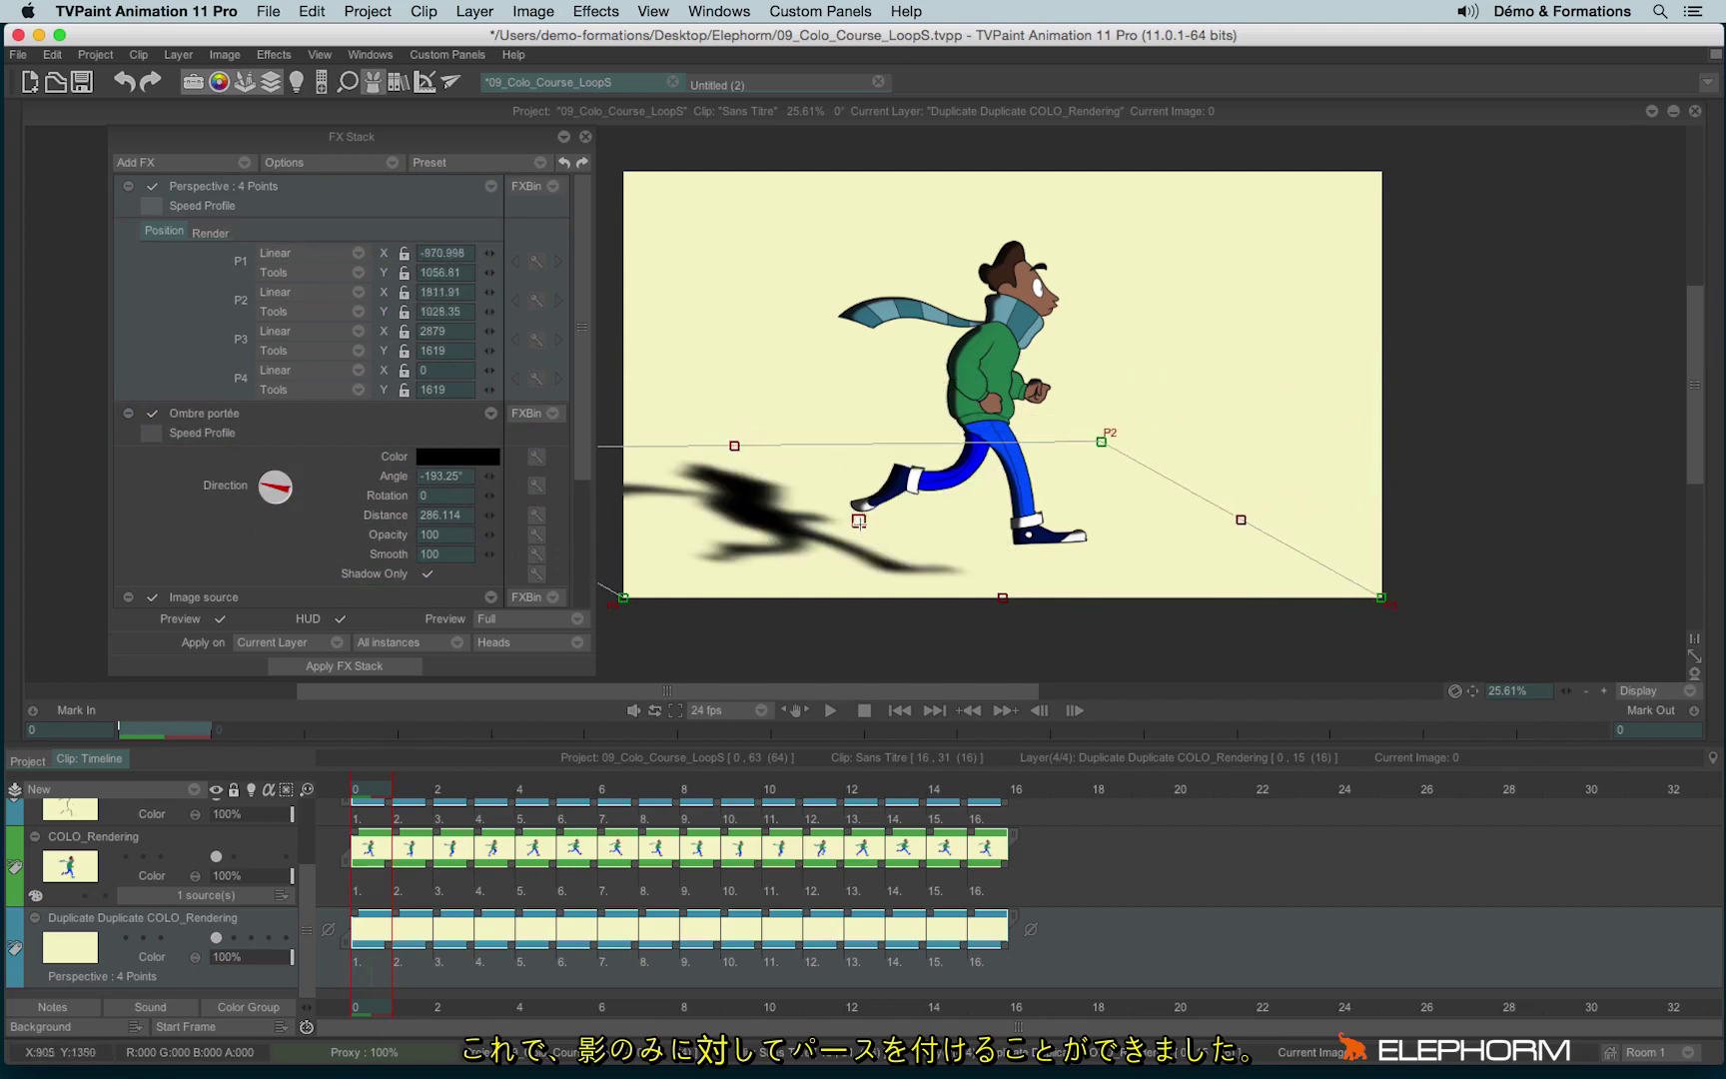
mouse_move(858, 521)
mouse_down()
mouse_move(1000, 506)
mouse_move(985, 489)
mouse_up()
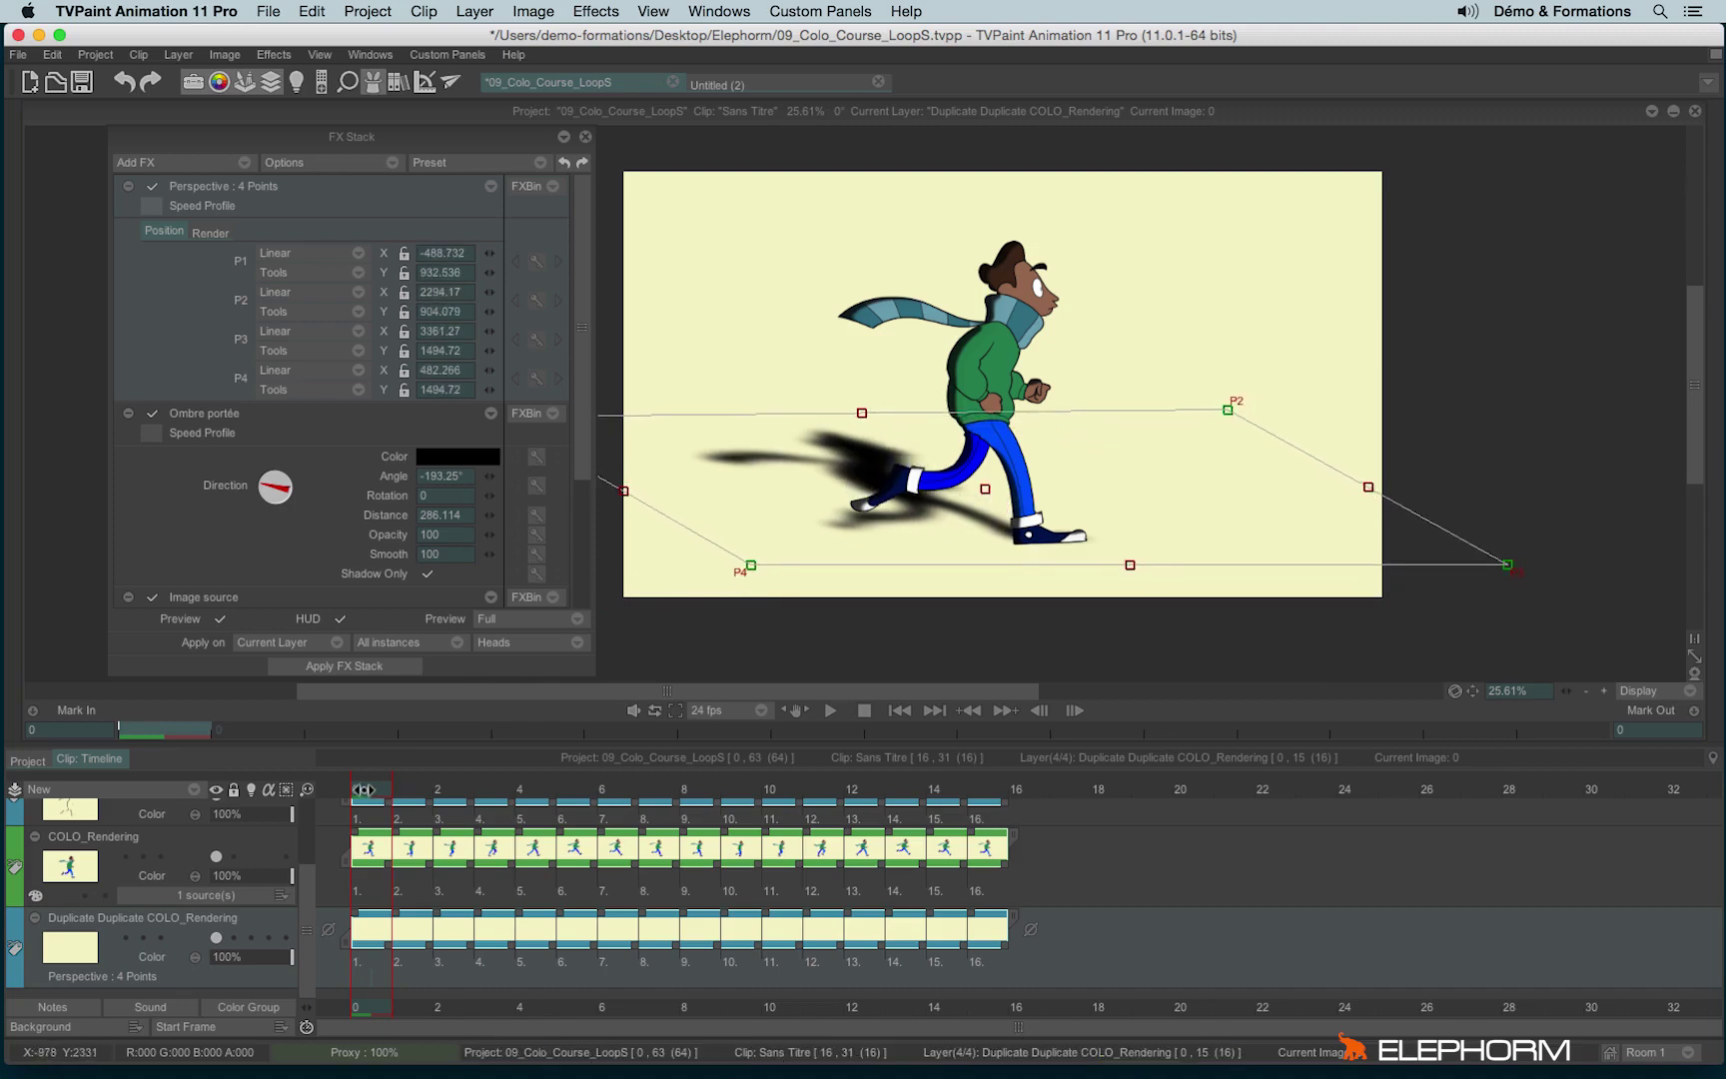
drag(447, 784, 1019, 753)
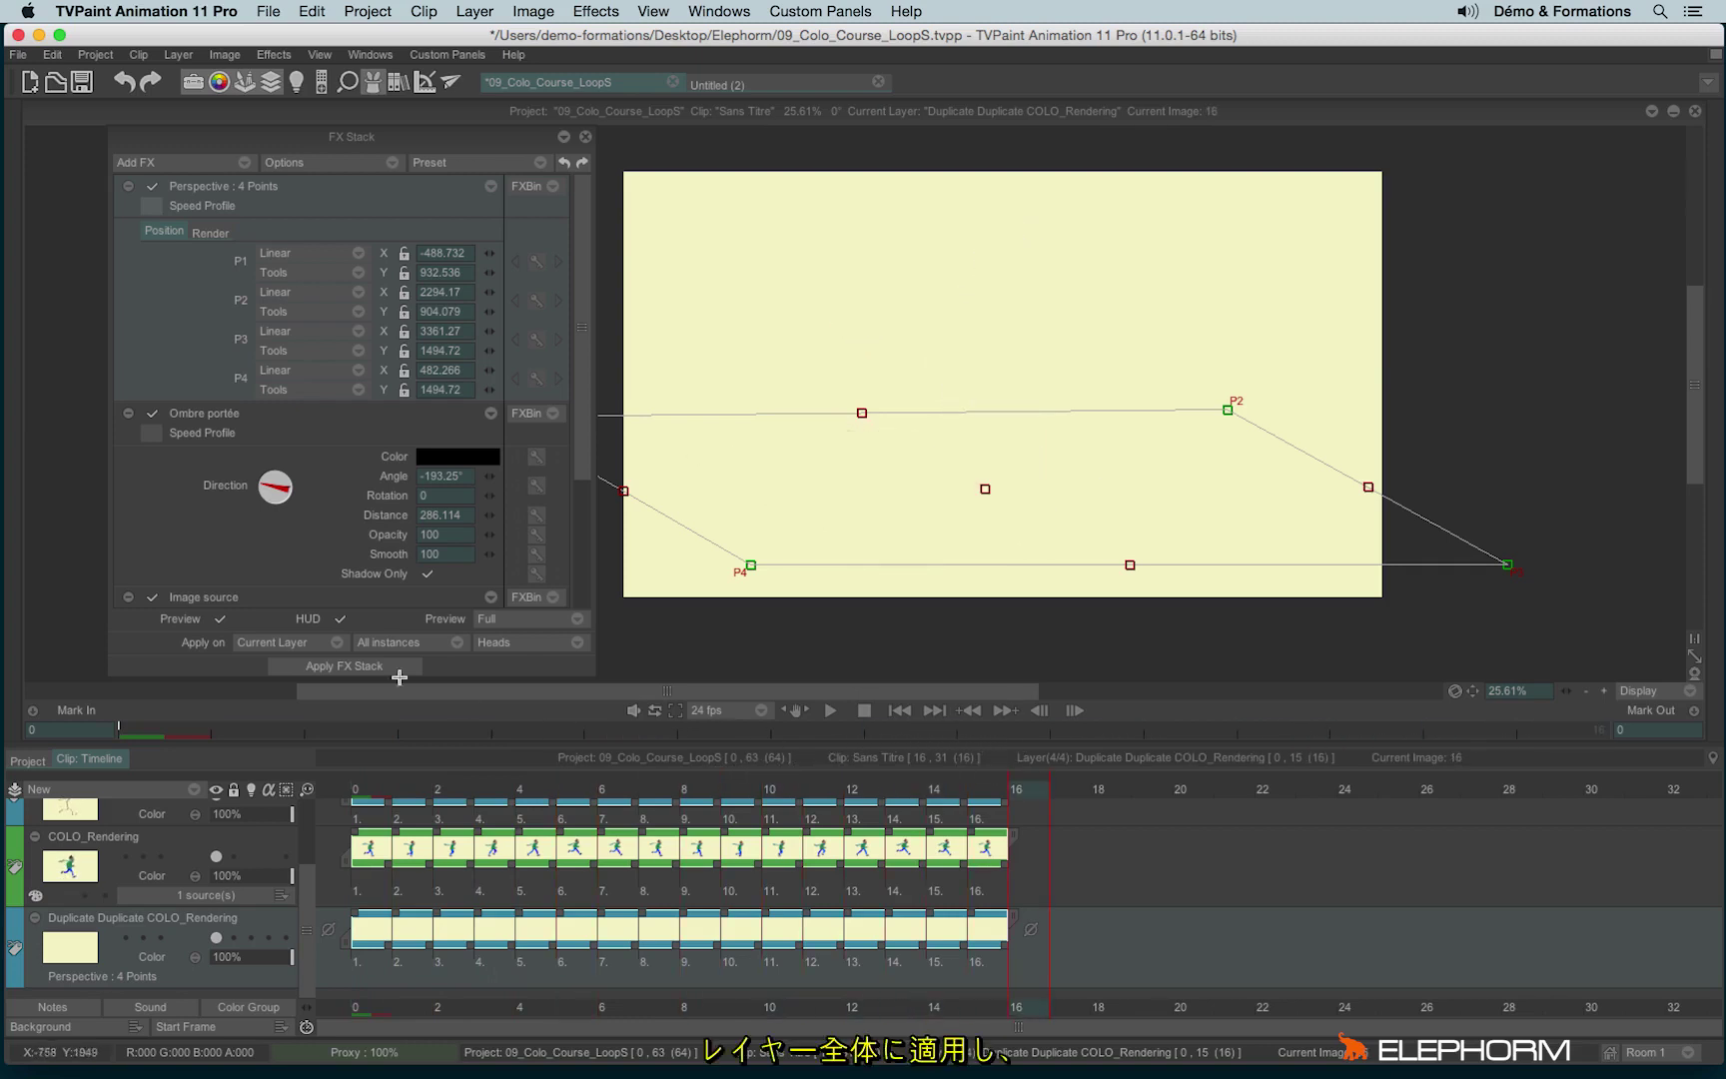
Apply the FX stack to all frames, set the shadow layer to 30% opacity, and return to frame 0.
click(359, 666)
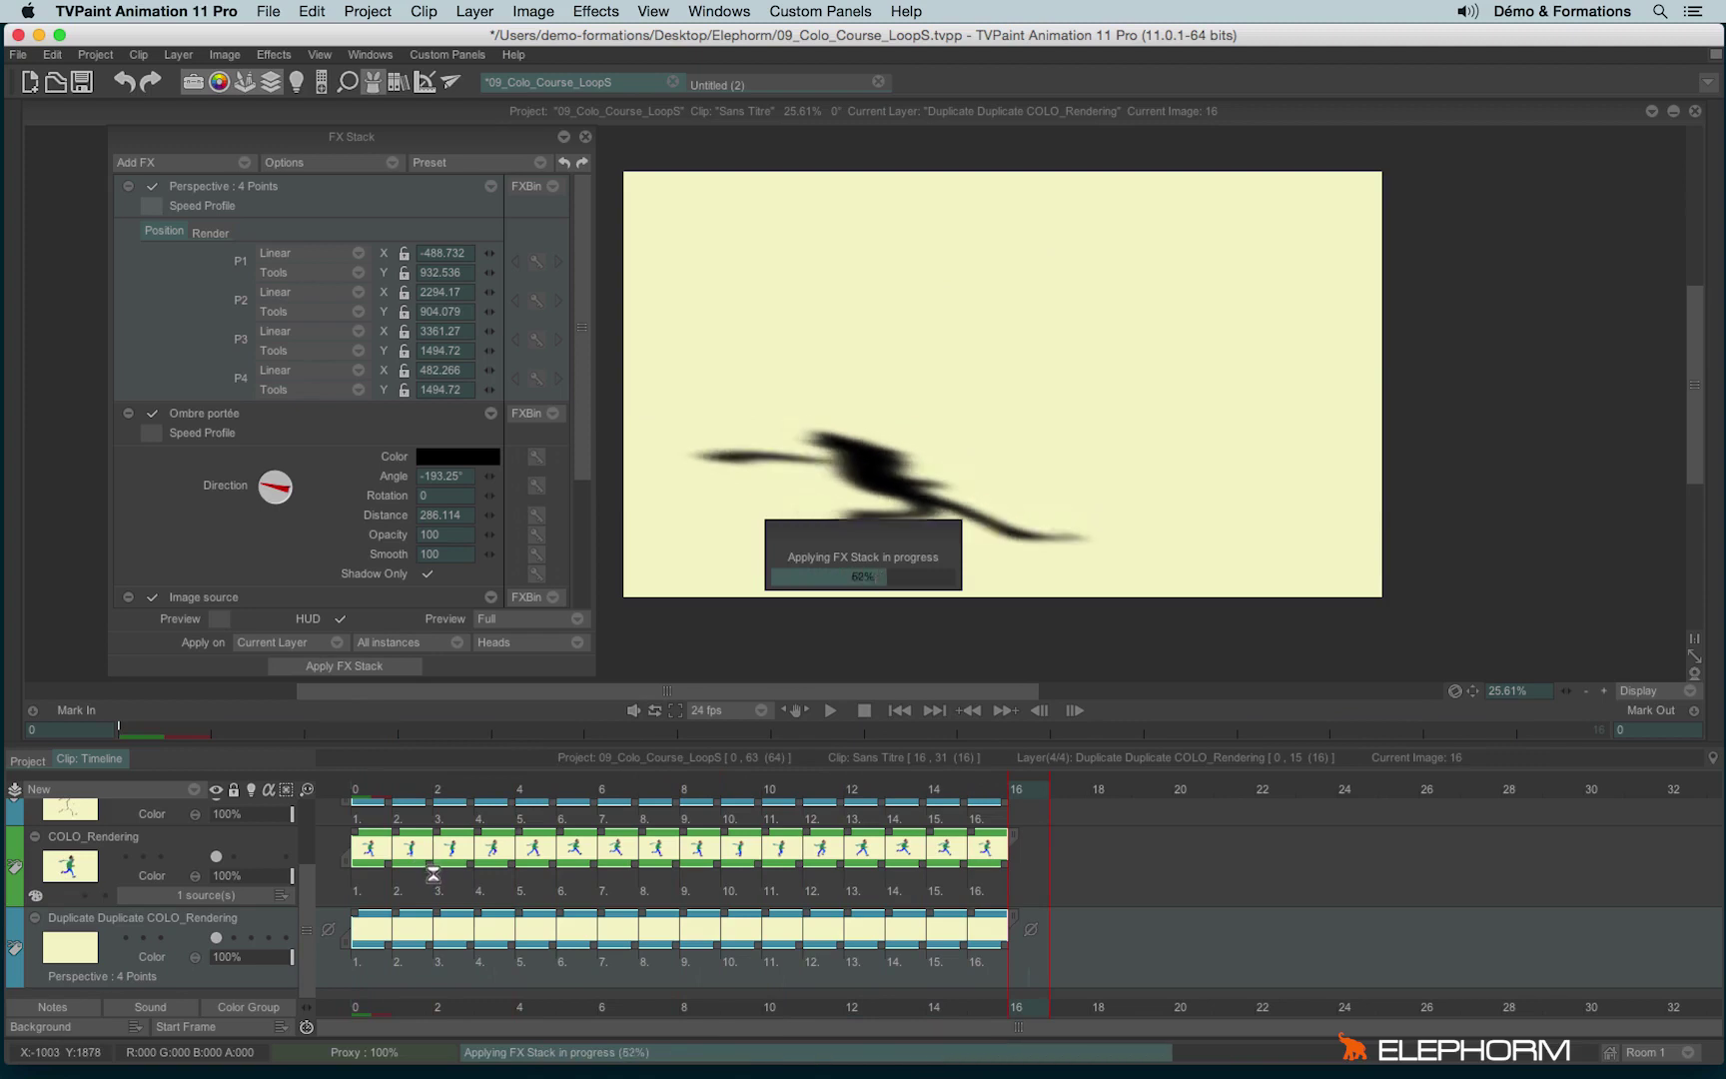
click(585, 136)
drag(221, 977, 237, 982)
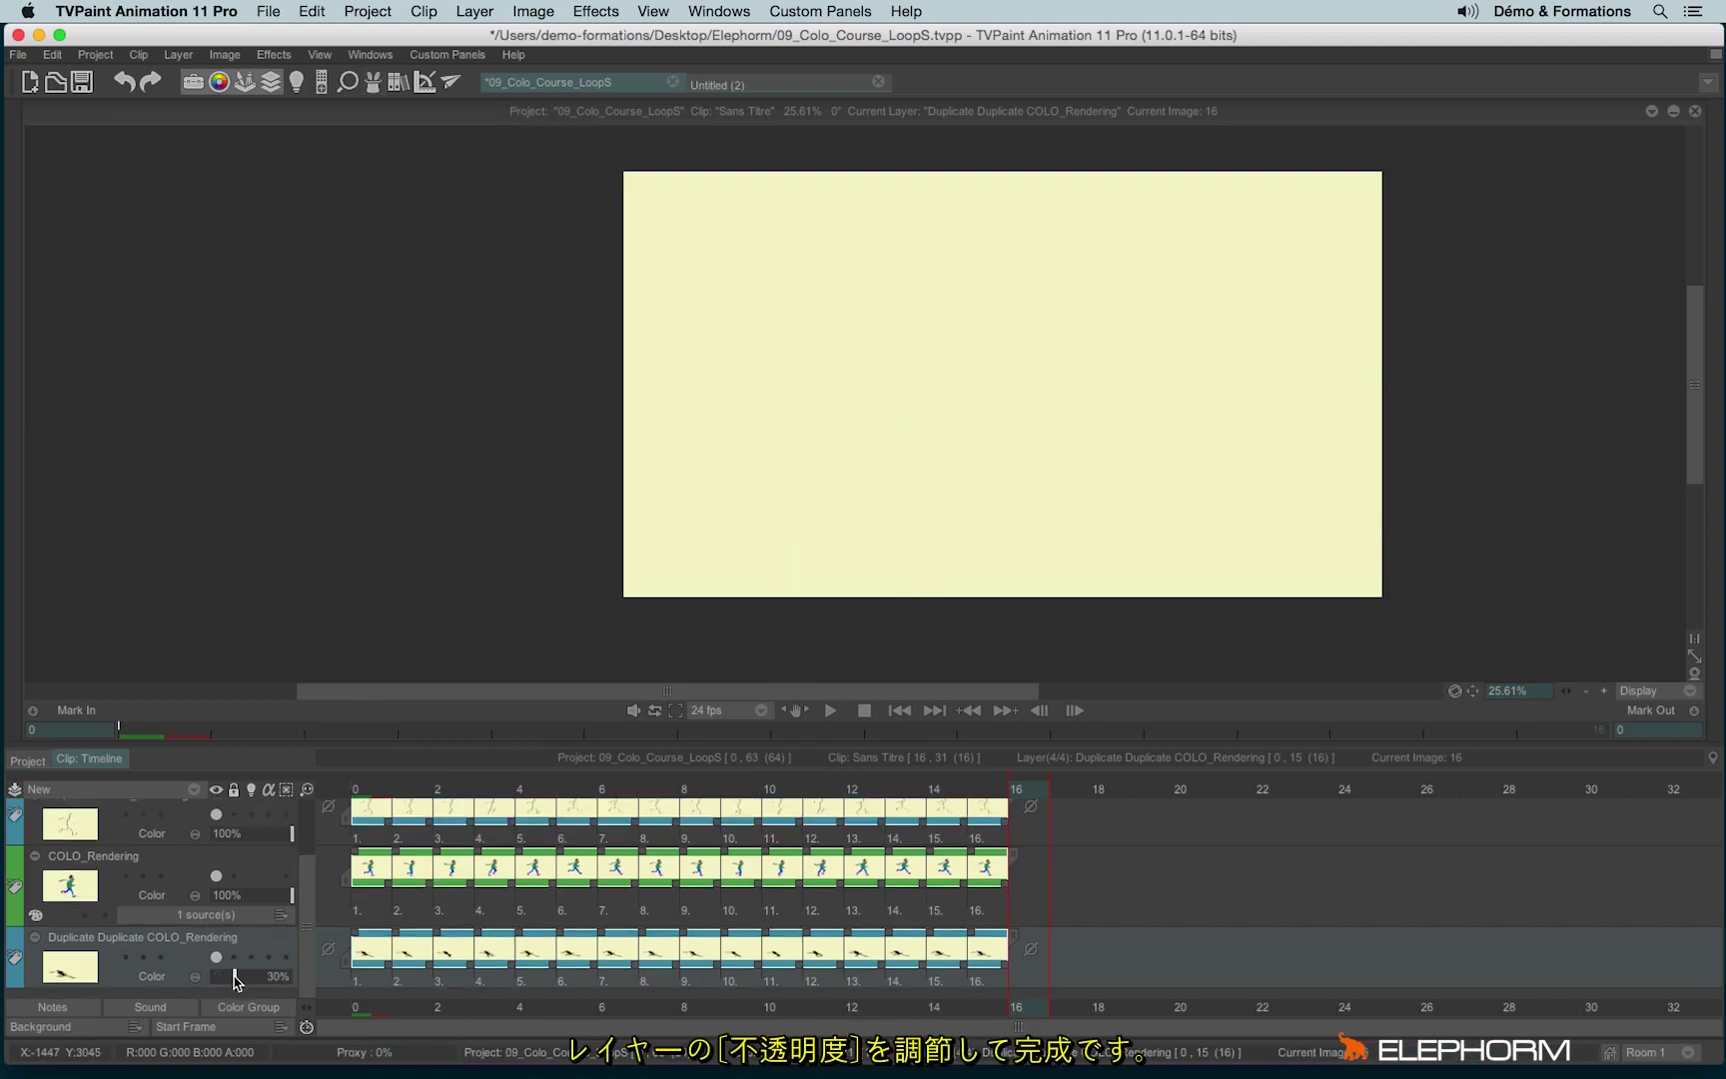
click(372, 790)
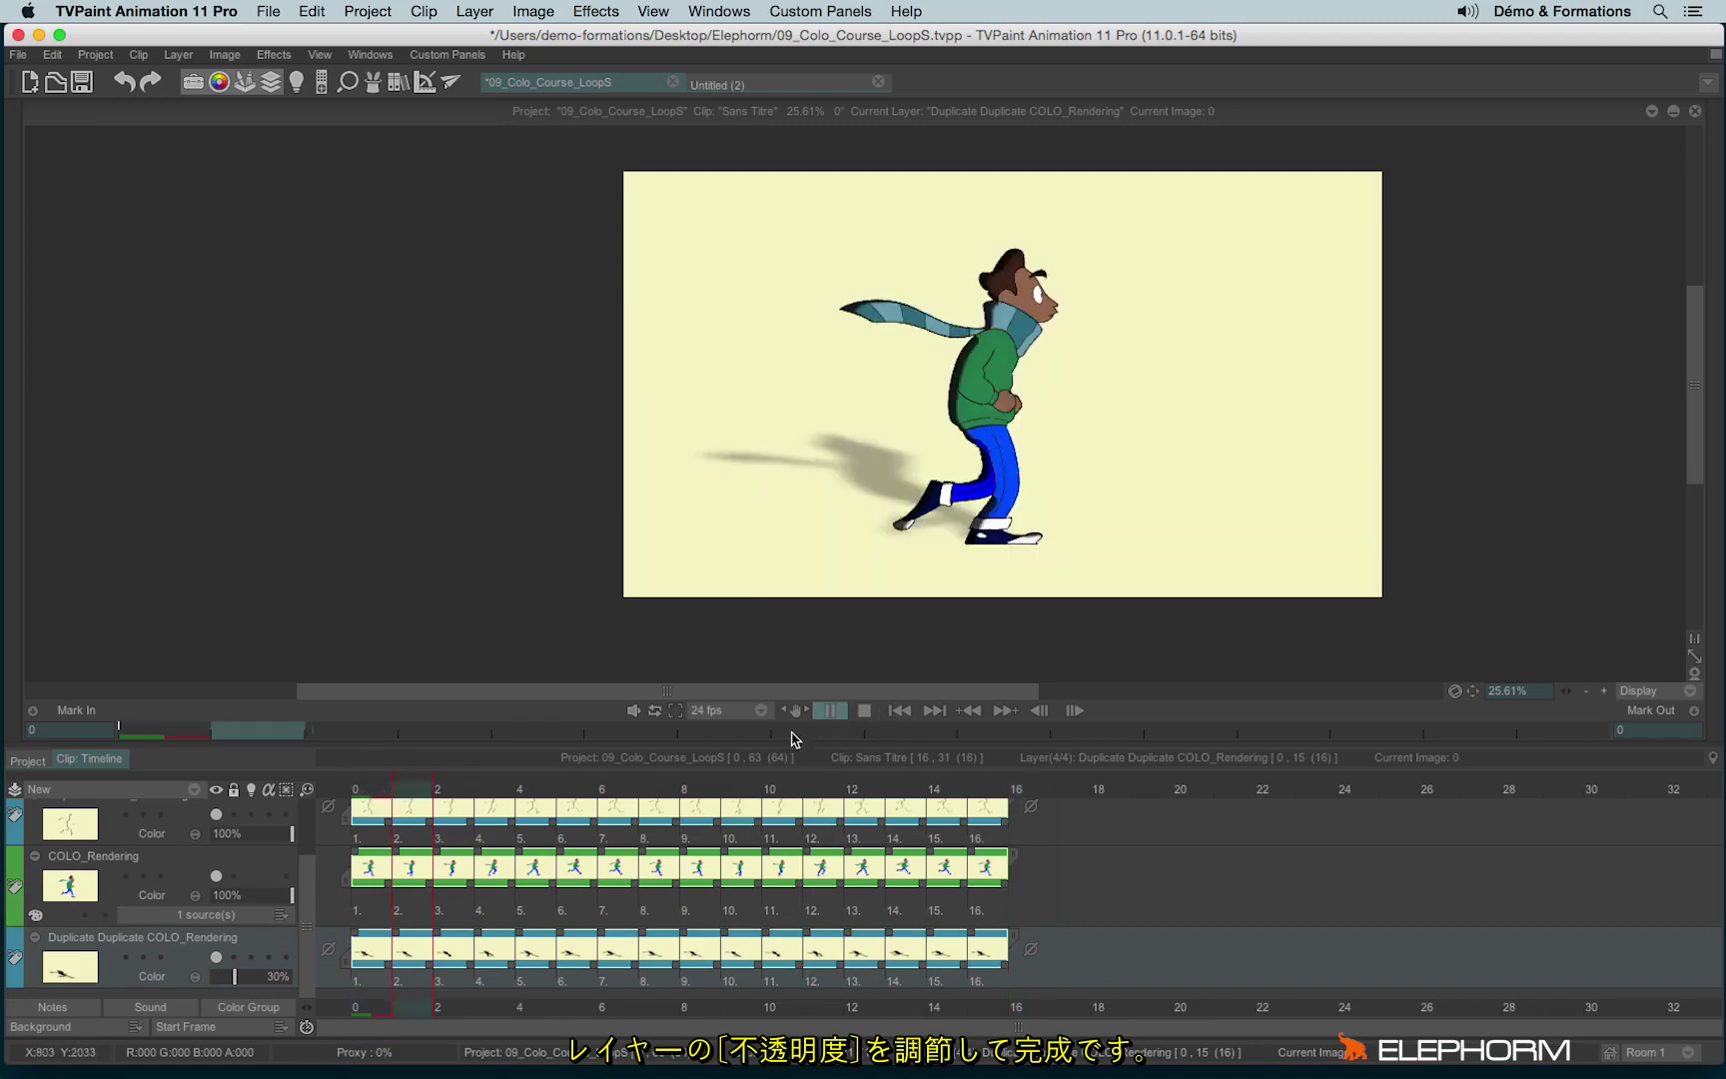